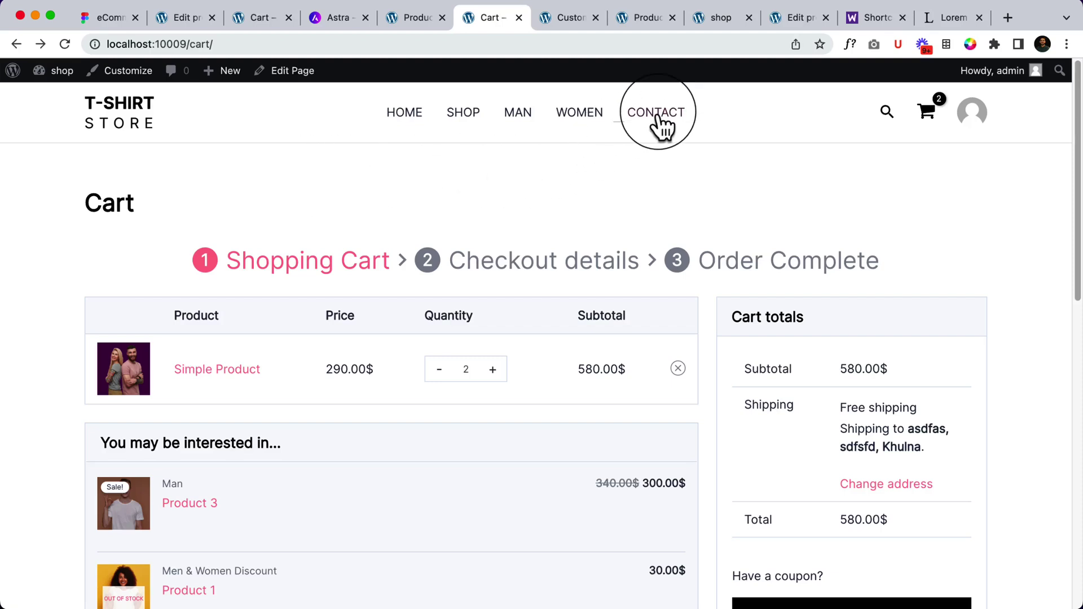
Close the four leftover browser tabs and the Astra page.
left_click(596, 17)
left_click(595, 17)
left_click(596, 17)
left_click(595, 17)
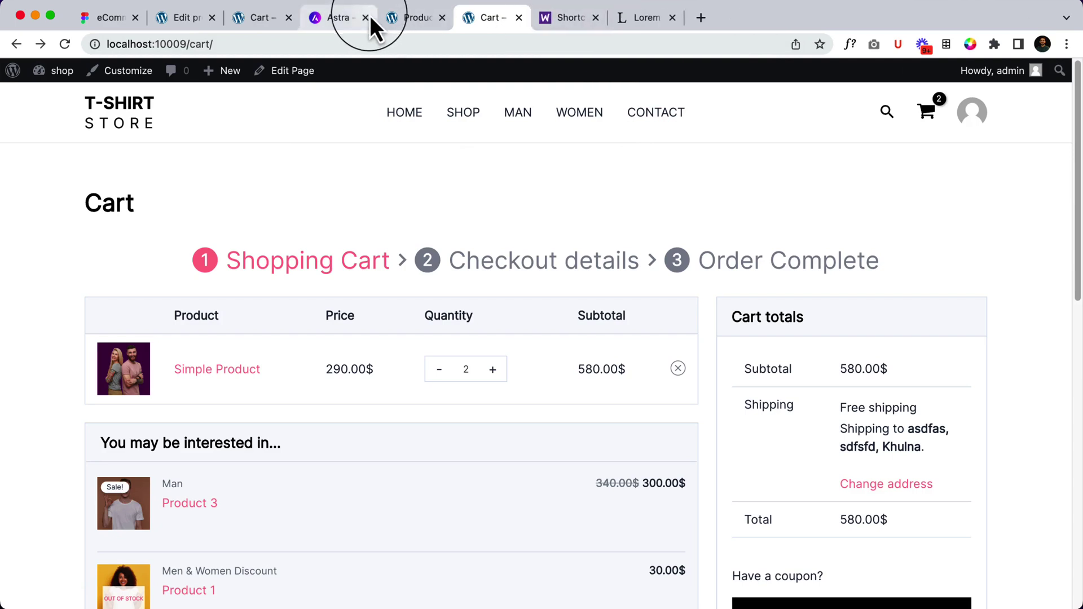
left_click(366, 18)
Open the admin dashboard in the product editing tab and close the duplicate cart page.
left_click(253, 20)
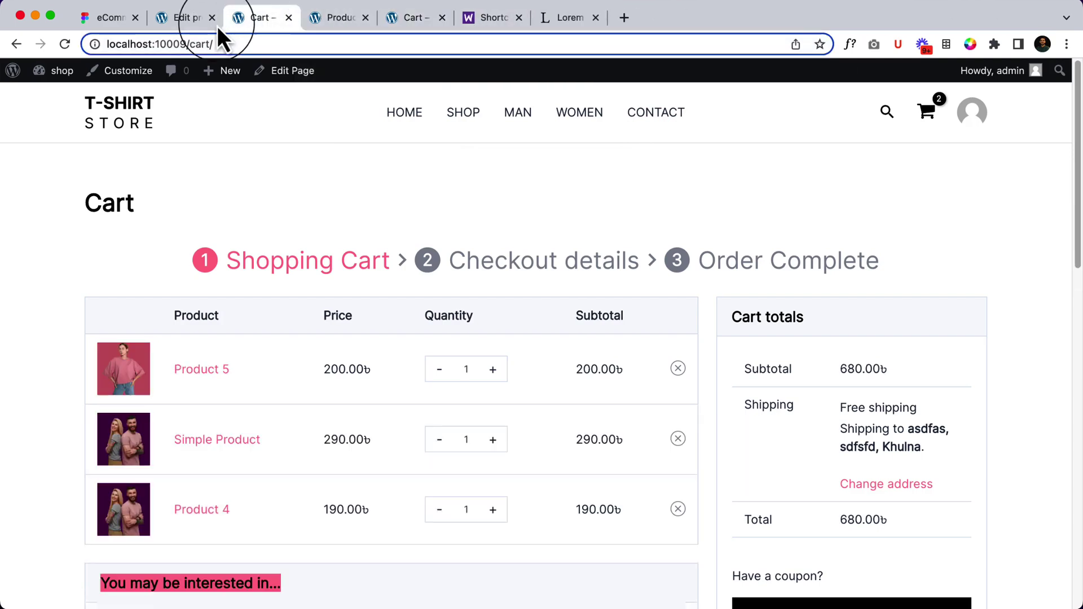
left_click(187, 22)
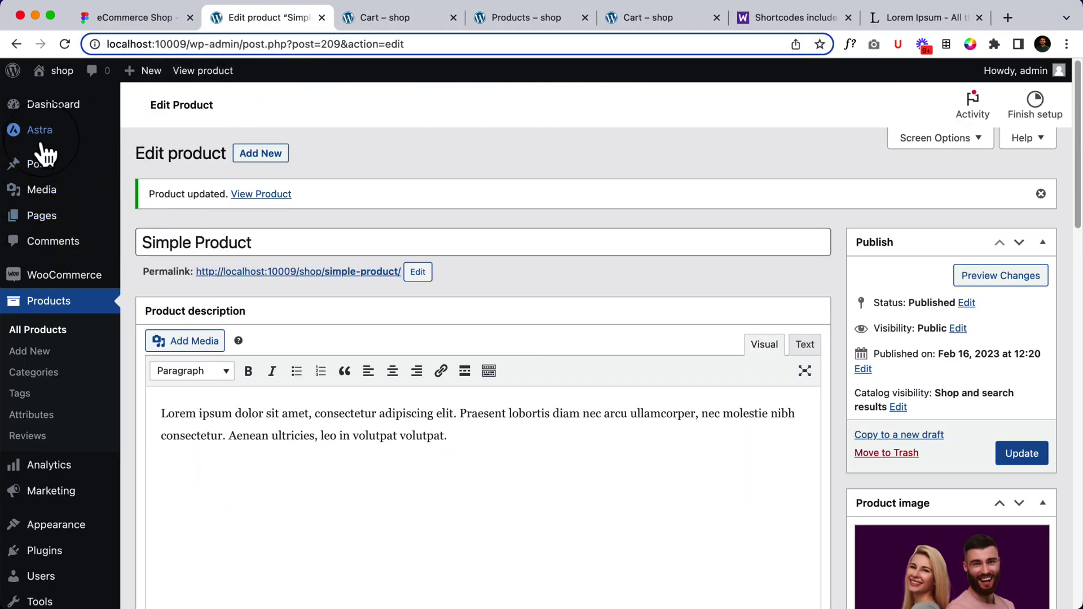
left_click(53, 116)
left_click(432, 20)
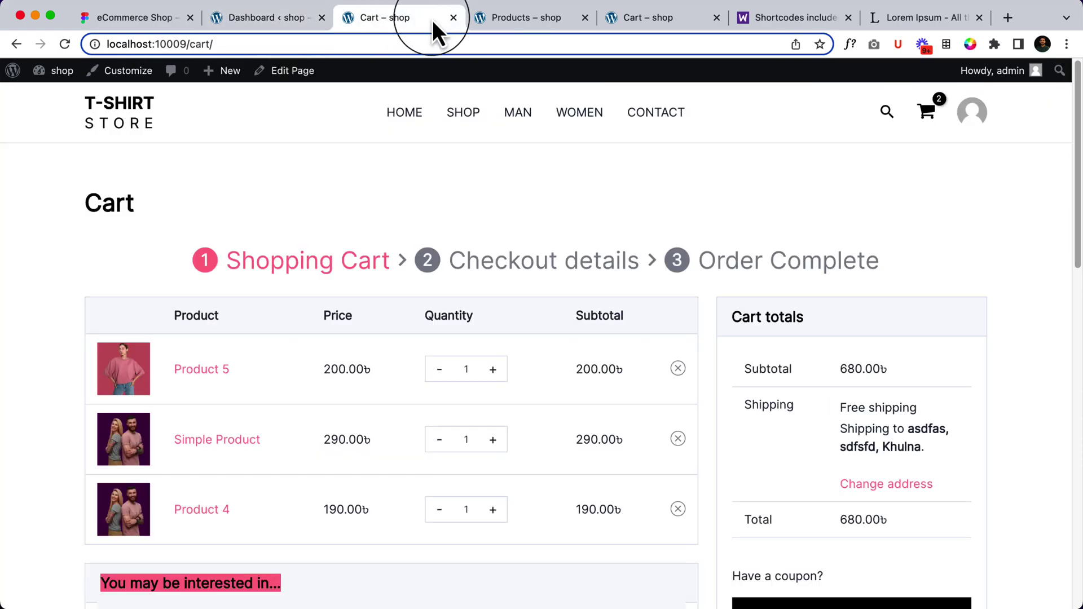
left_click(453, 18)
Go to the store's home page and scroll down to the category grid.
left_click(117, 115)
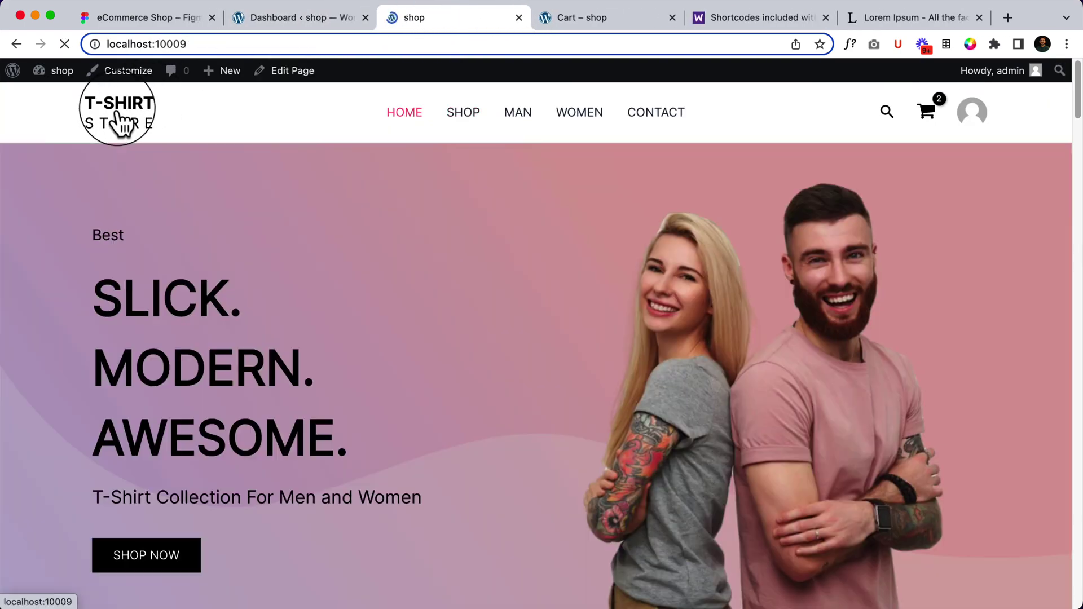
scroll(522, 483, "down", 15)
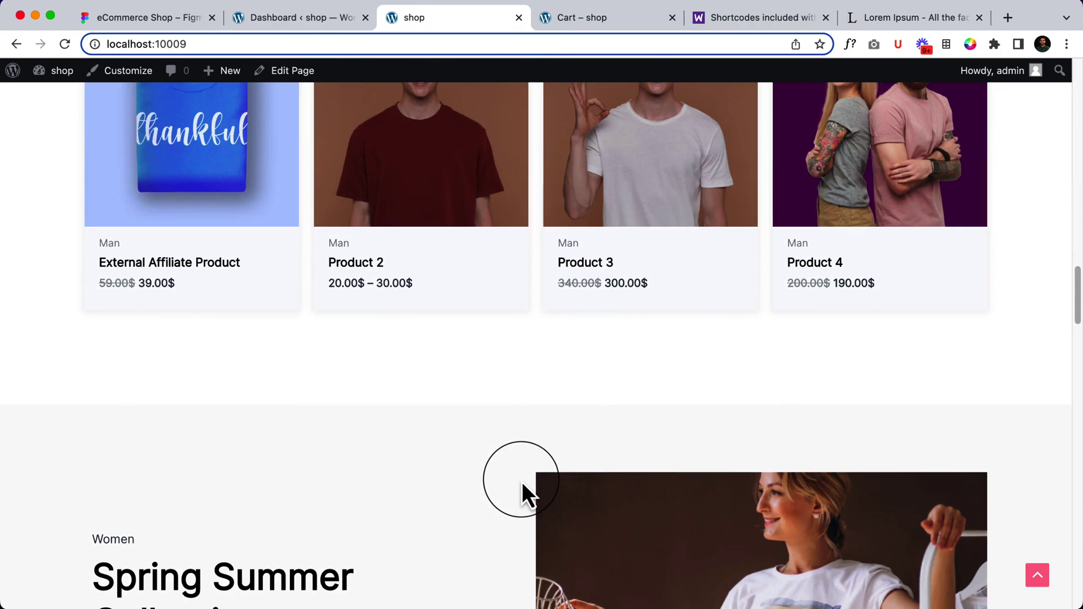
scroll(522, 483, "down", 20)
scroll(522, 483, "up", 7)
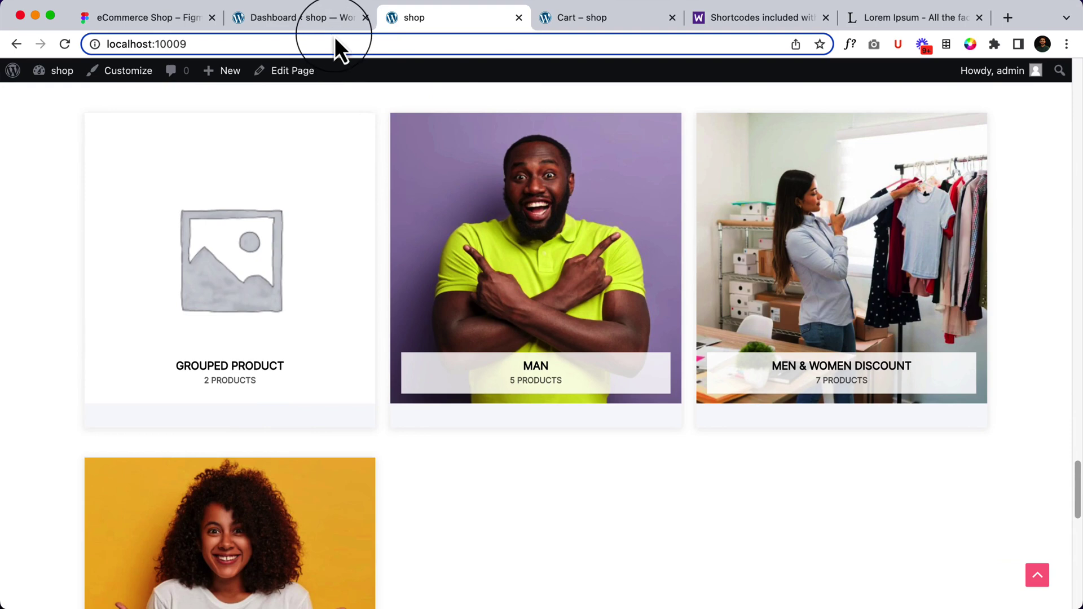
In the admin dashboard, open the Grouped Product category from Products > Categories for editing.
left_click(316, 22)
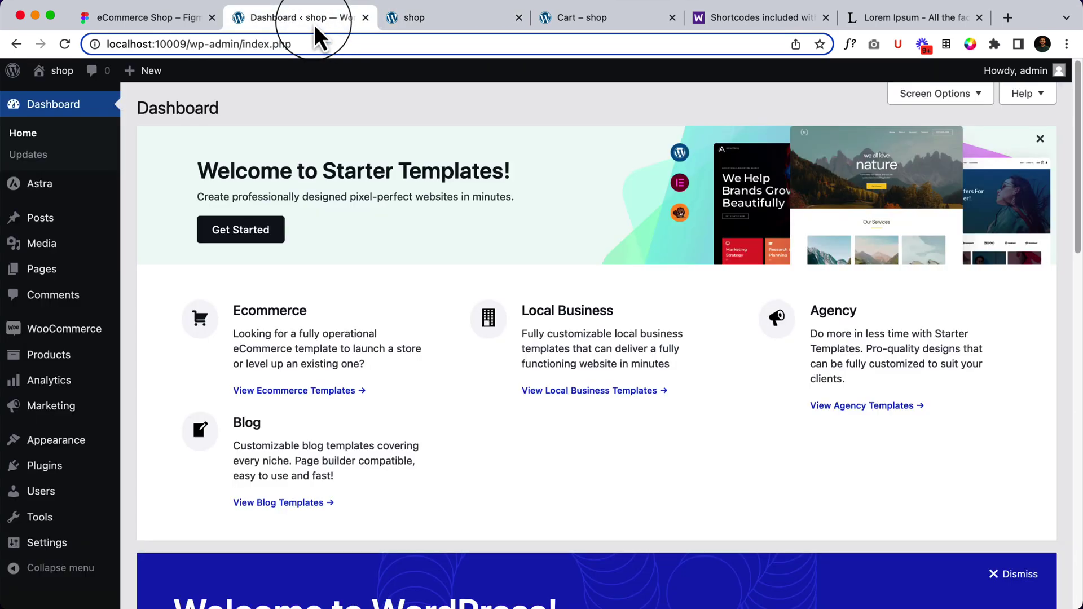
mouse_move(68, 361)
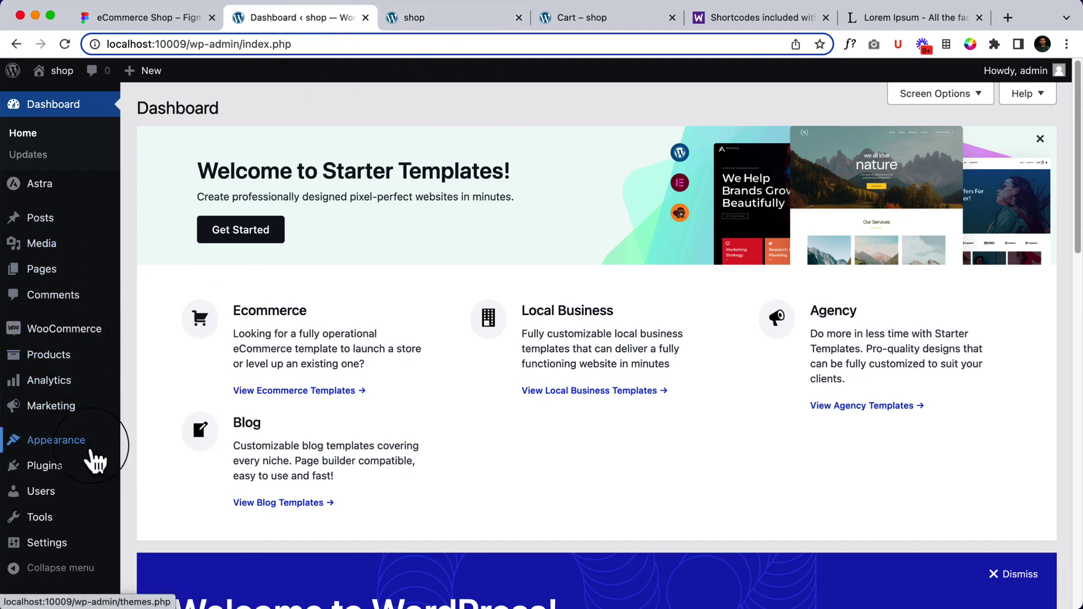
mouse_move(93, 452)
mouse_move(93, 257)
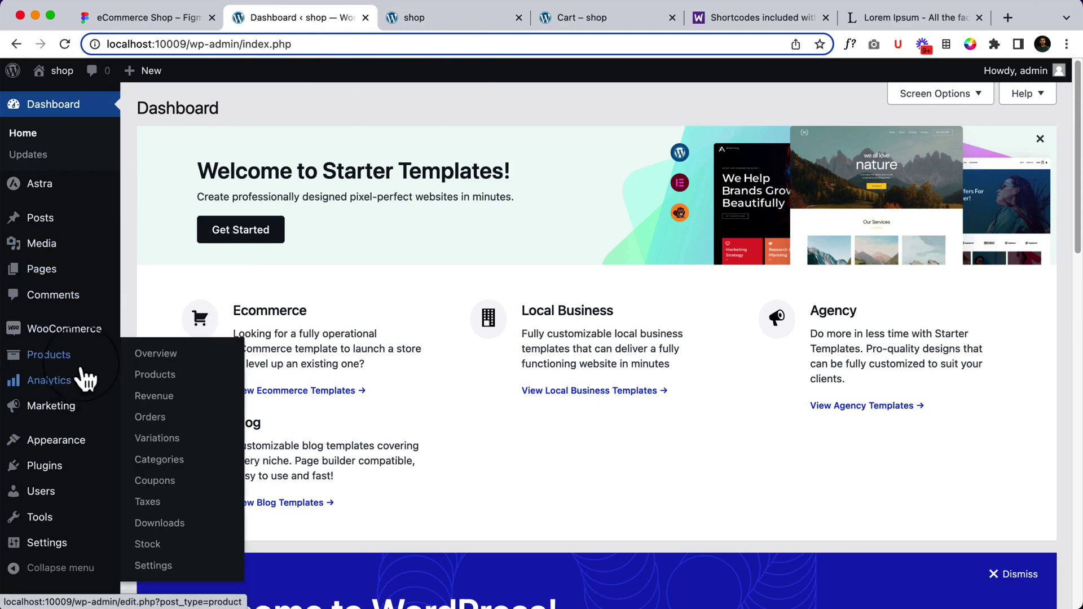
mouse_move(113, 355)
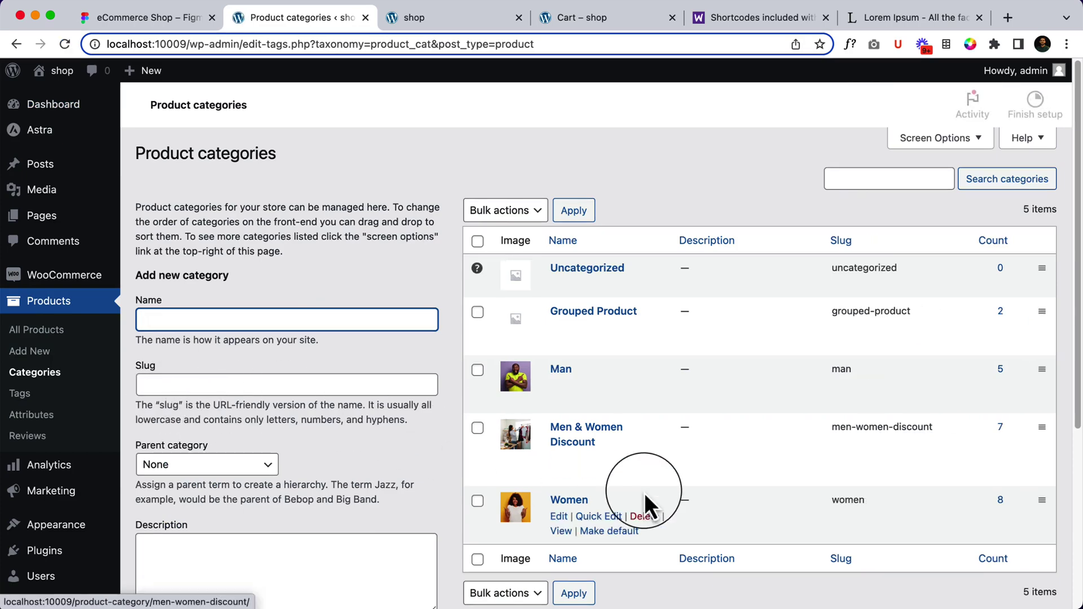
left_click(558, 330)
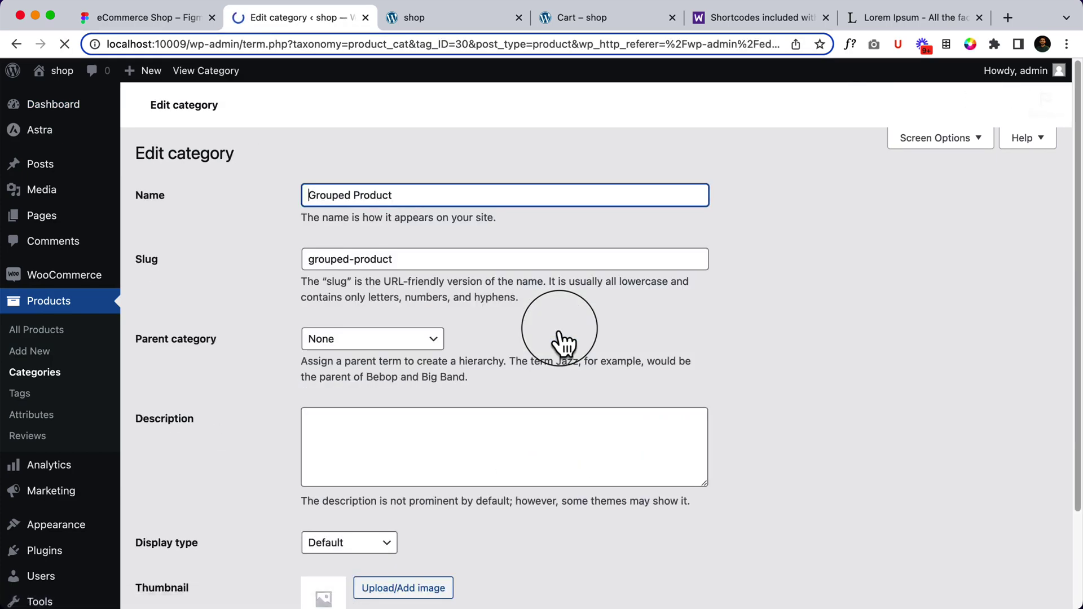
scroll(536, 386, "down", 3)
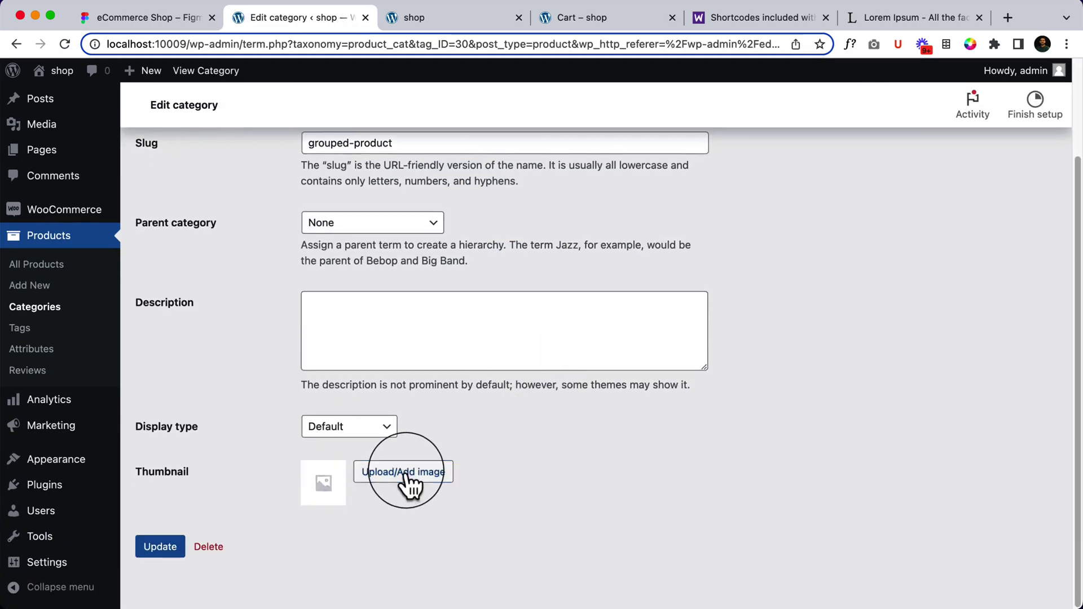
Set Product-4.jpg, the couple photo, as the category thumbnail and update the category.
left_click(410, 484)
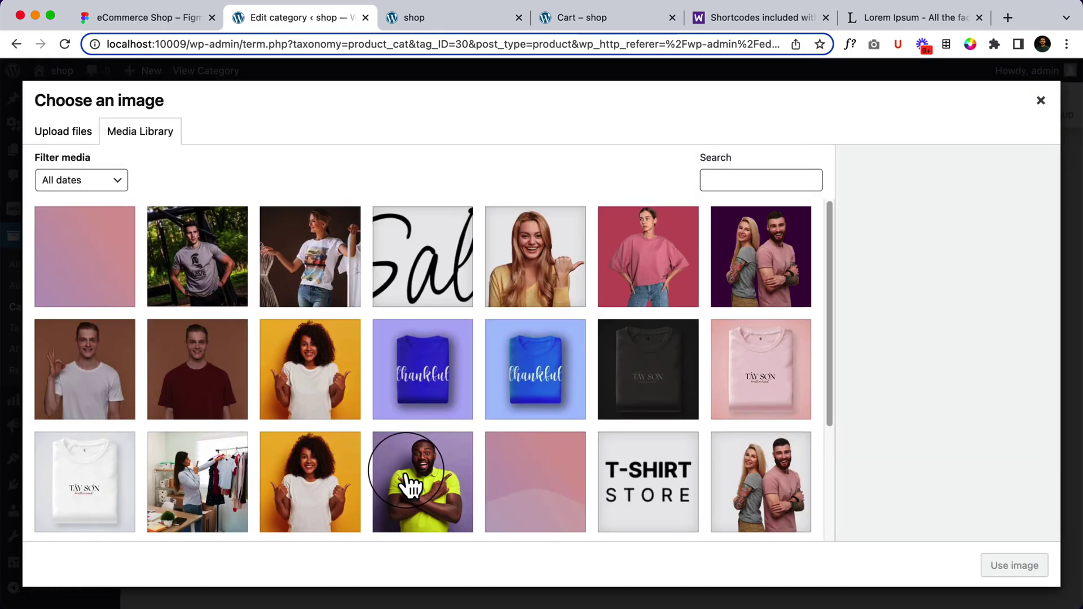
left_click(746, 301)
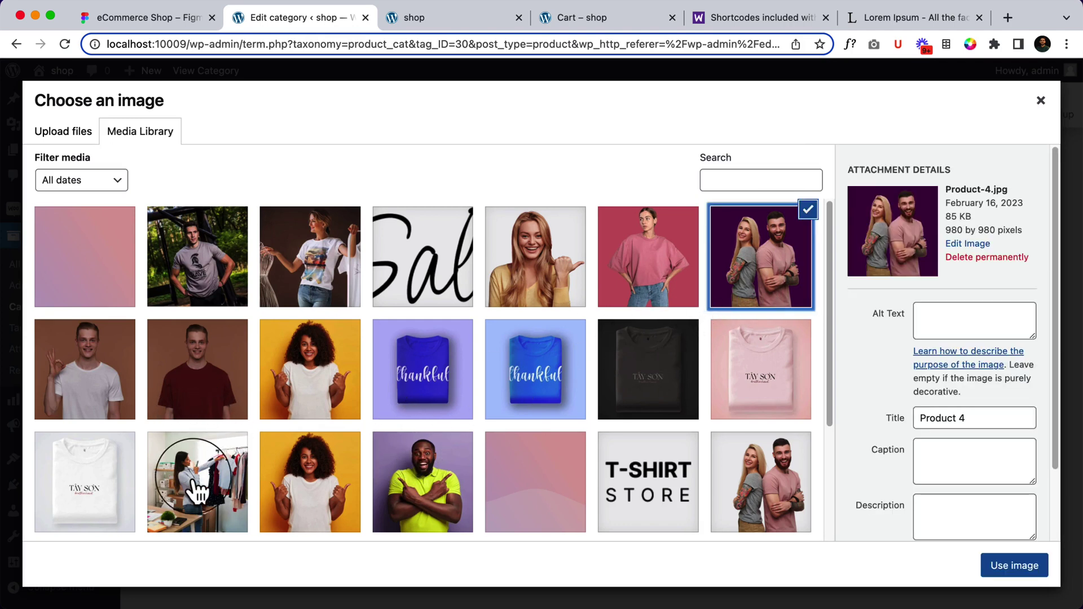
left_click(190, 462)
left_click(752, 262)
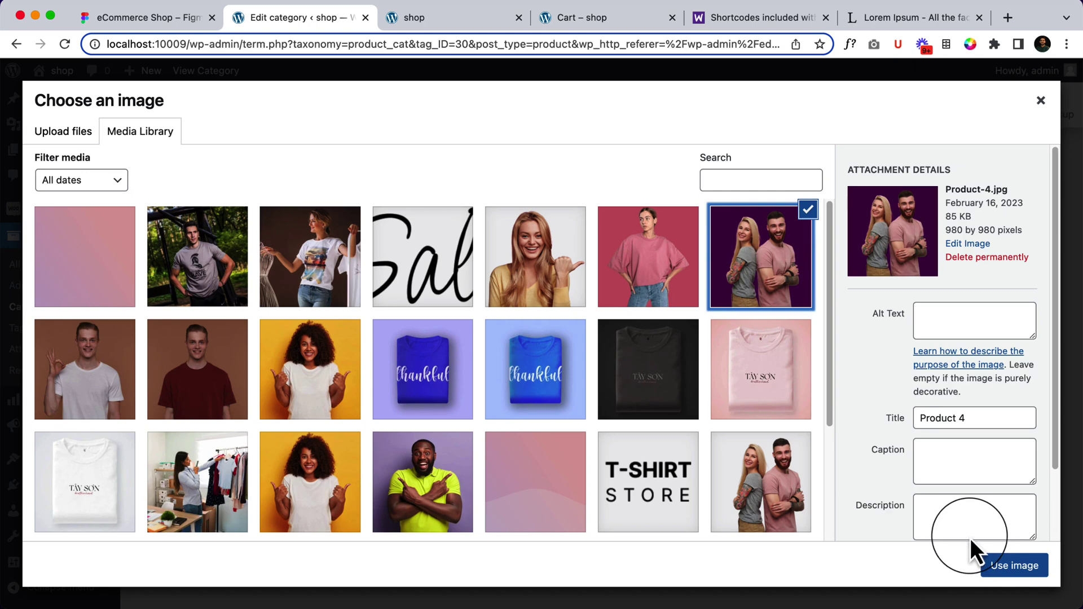
left_click(992, 569)
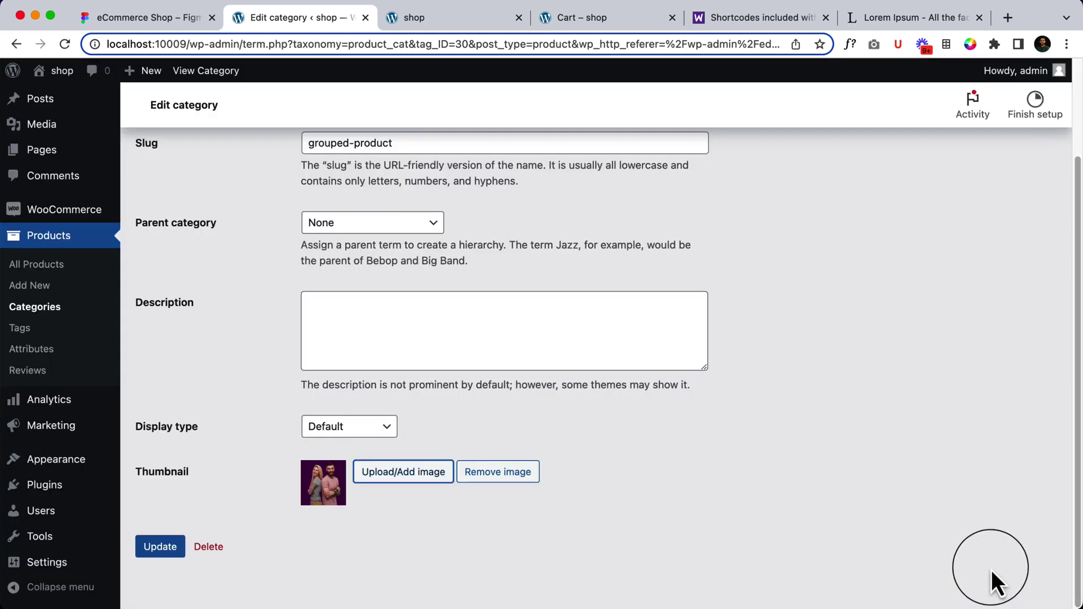
left_click(178, 544)
Reload the storefront to check the Grouped Product card's new thumbnail.
left_click(428, 20)
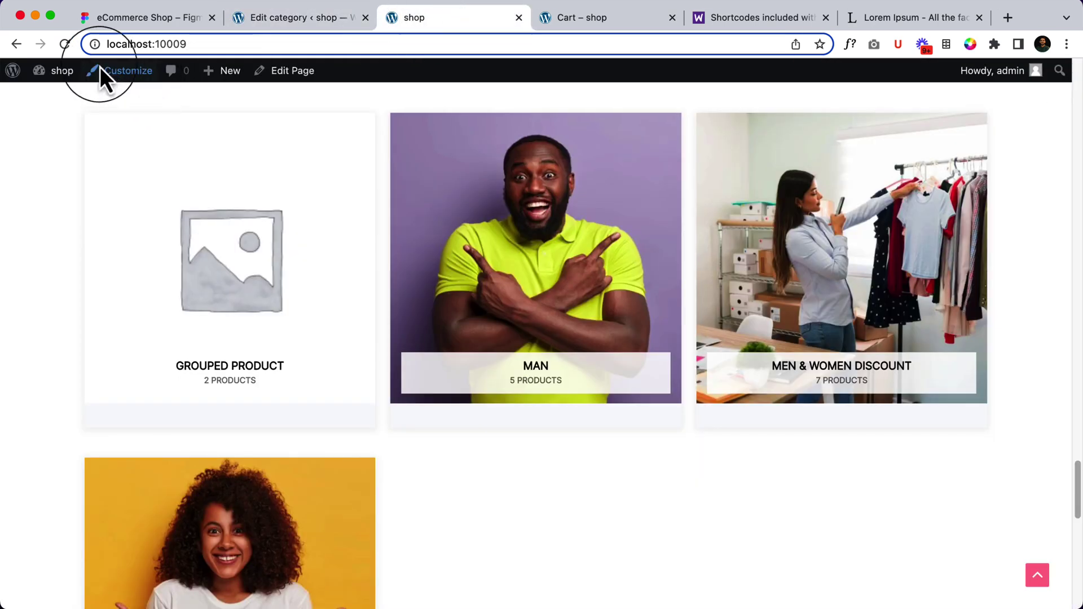
left_click(65, 44)
left_click(645, 422)
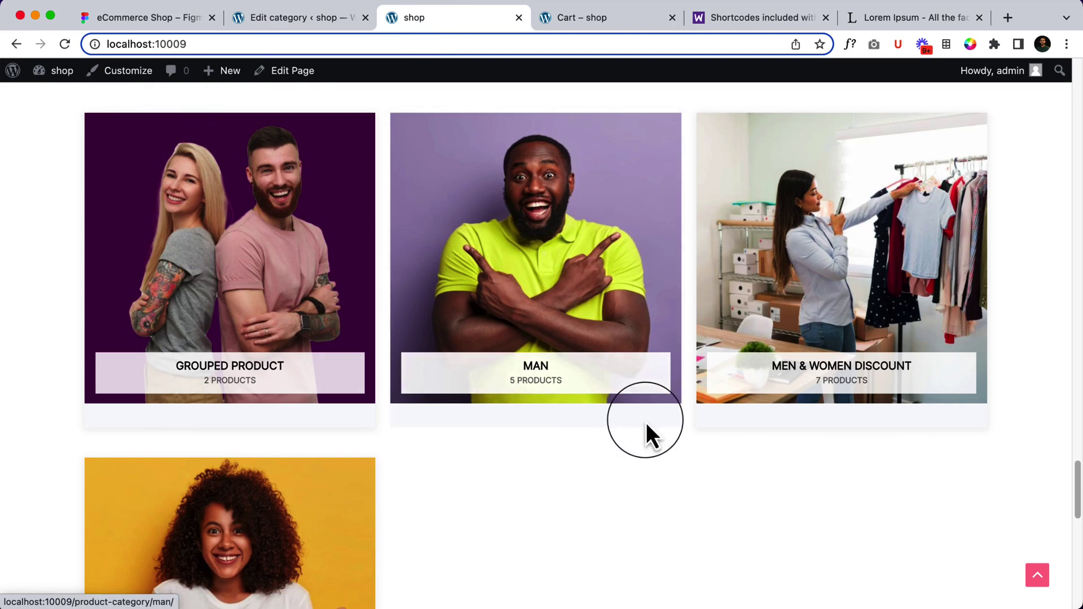
scroll(645, 422, "down", 5)
scroll(645, 422, "up", 6)
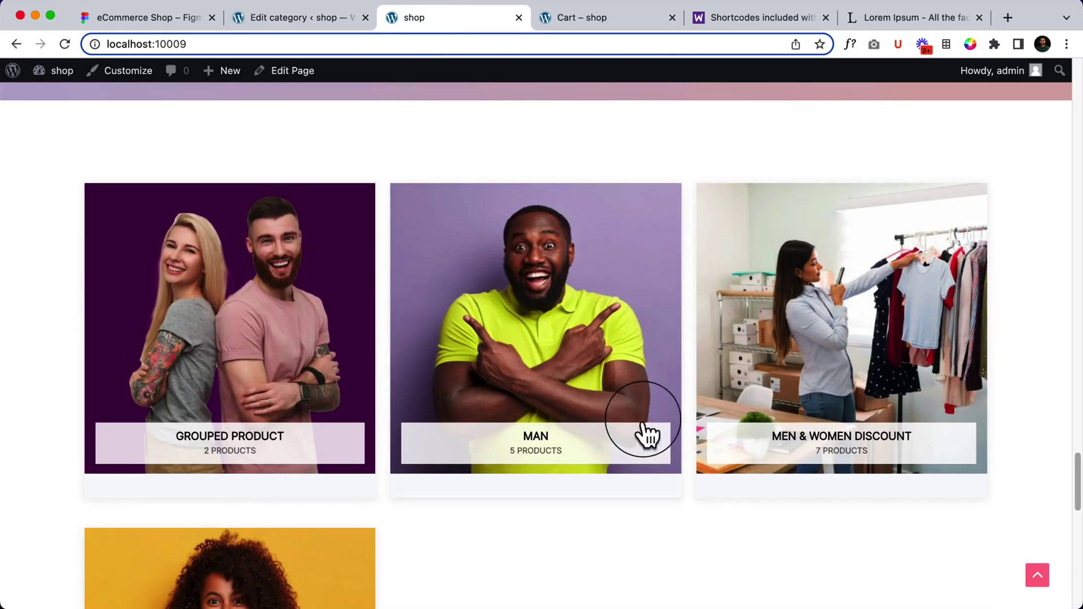
In a new Home page editor tab, change the shortcode to columns="4" and update.
right_click(289, 72)
left_click(304, 79)
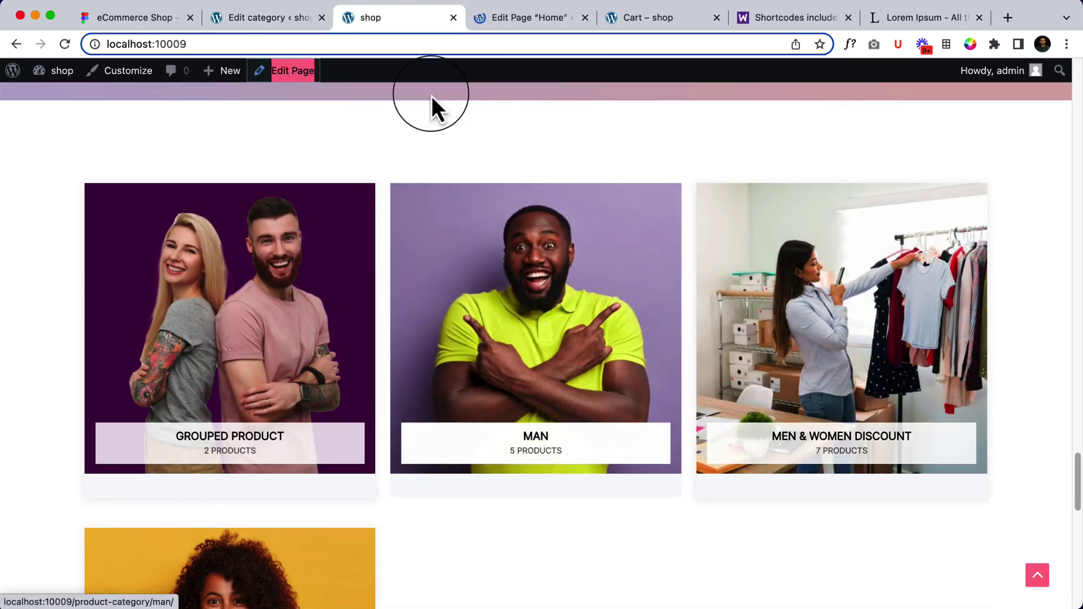
left_click_drag(537, 16, 462, 18)
scroll(488, 478, "down", 15)
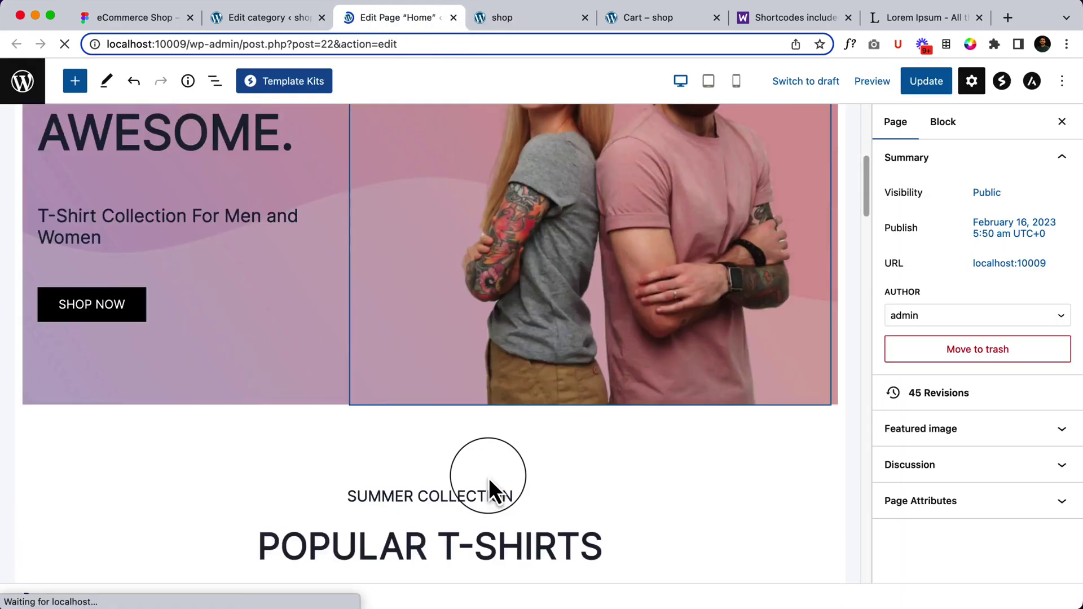
scroll(488, 478, "down", 15)
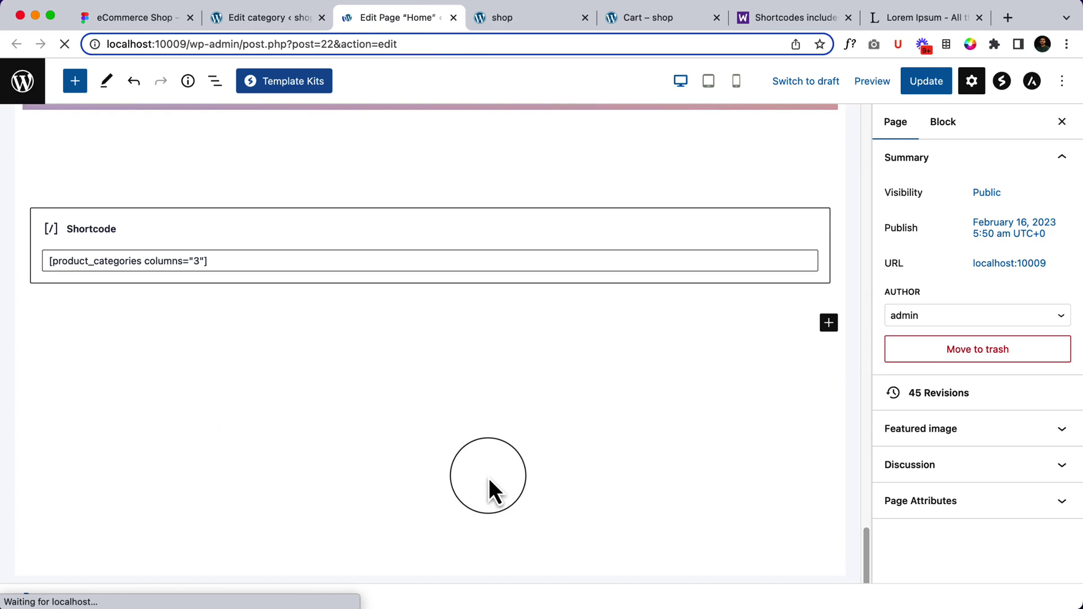
left_click(200, 261)
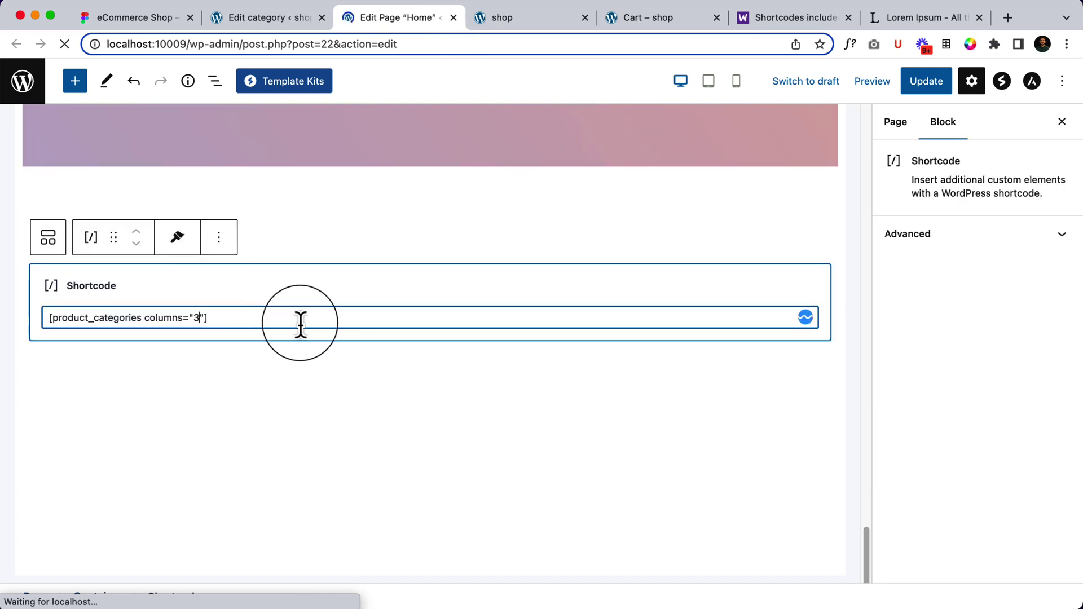
key("BackSpace")
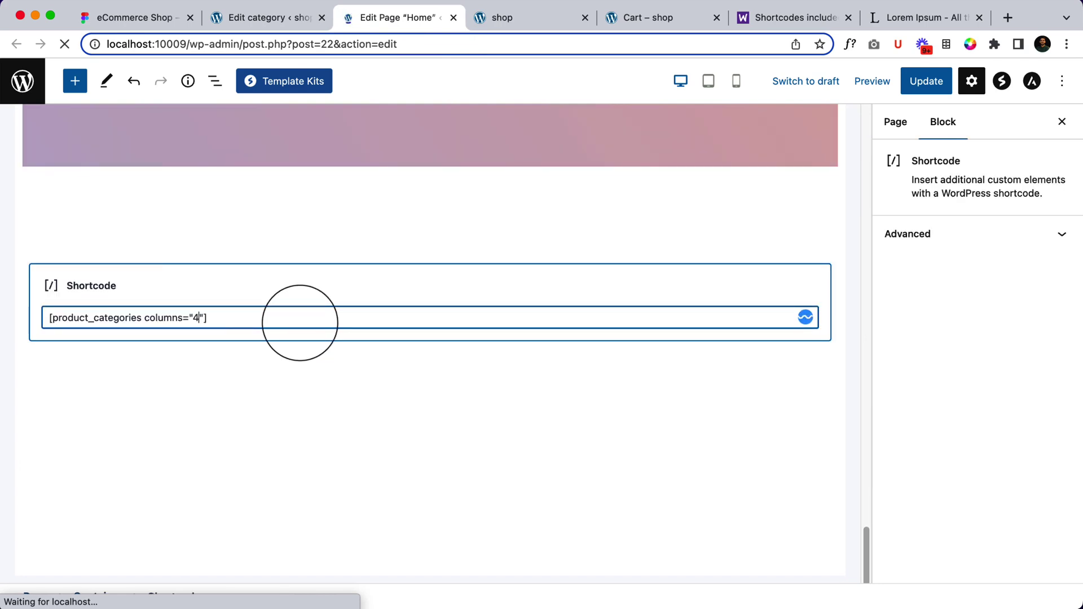
left_click(926, 84)
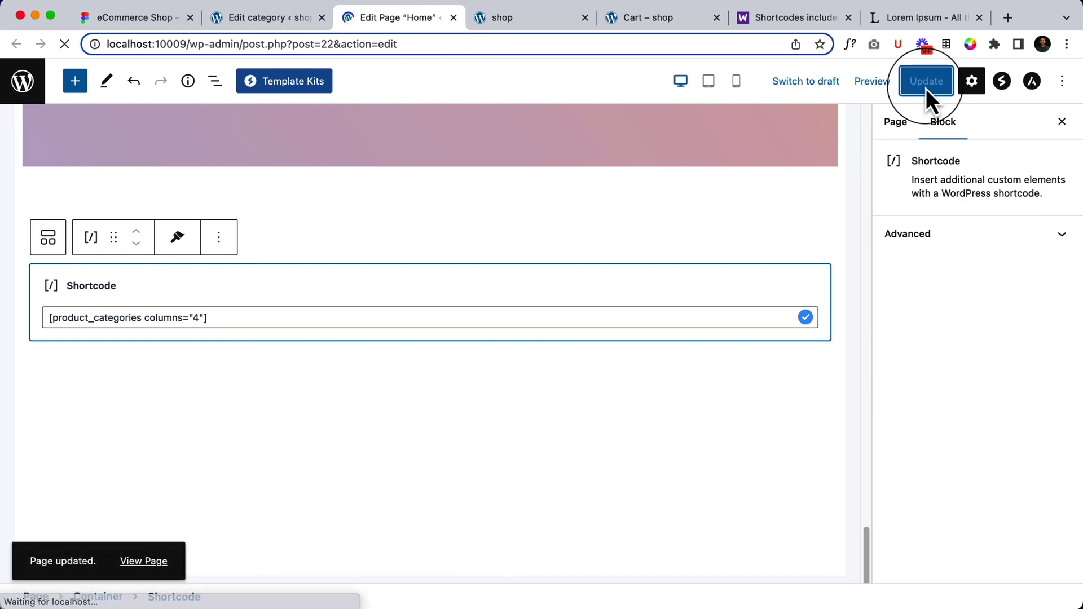
Reload the storefront to check the four-column category grid, then return to the top.
left_click(496, 17)
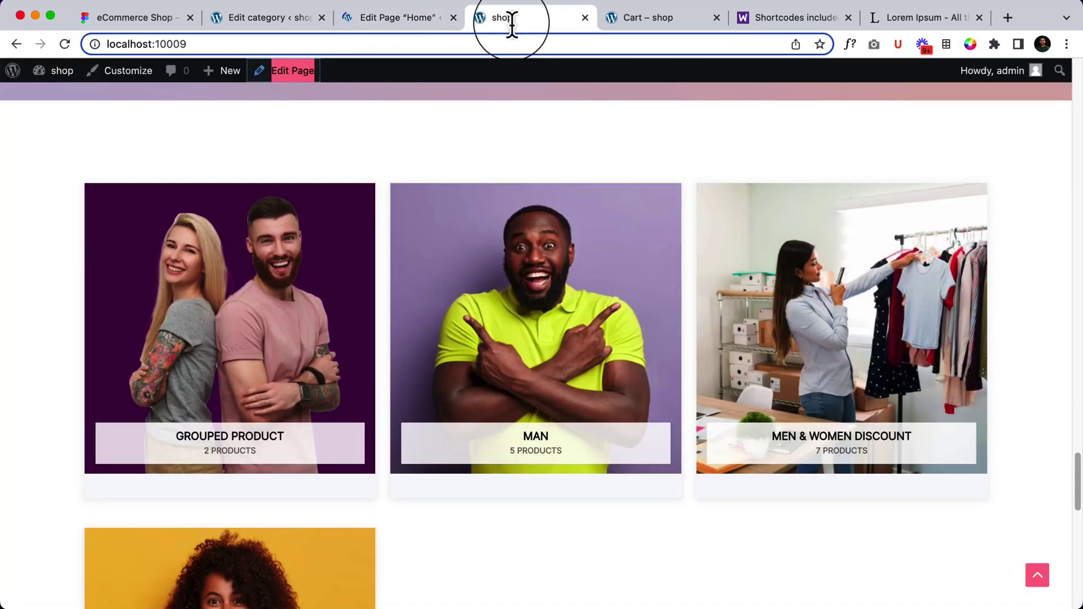
left_click(66, 47)
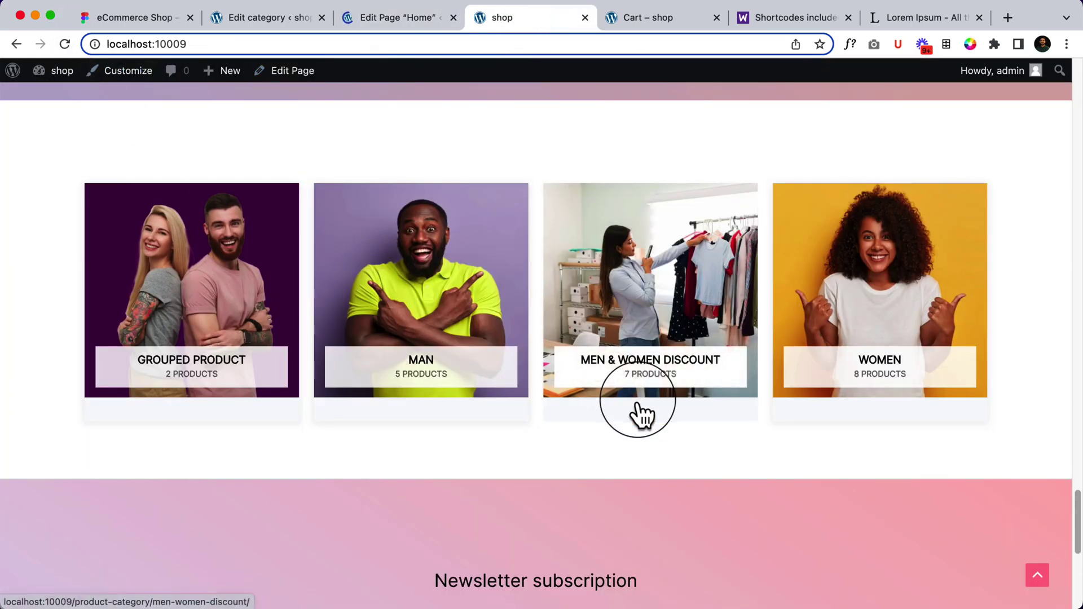
scroll(764, 432, "up", 15)
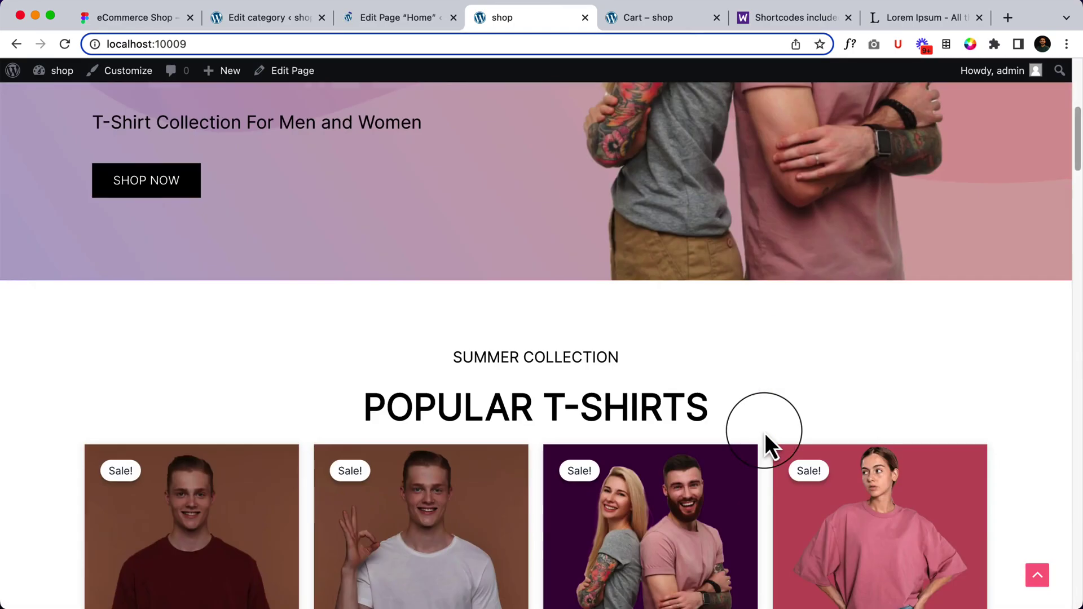
scroll(766, 433, "down", 20)
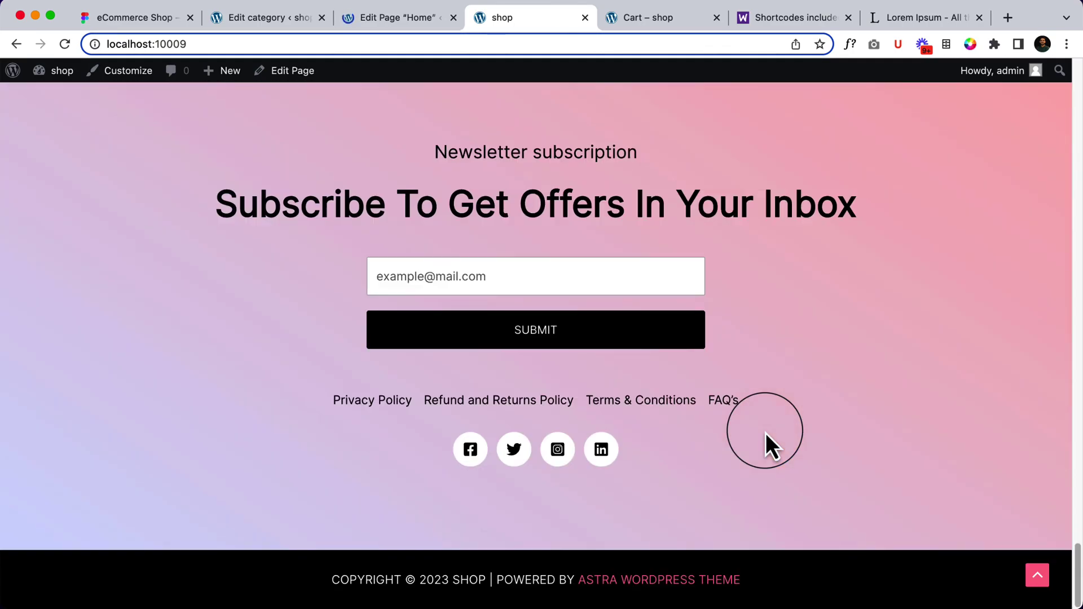
left_click(1036, 577)
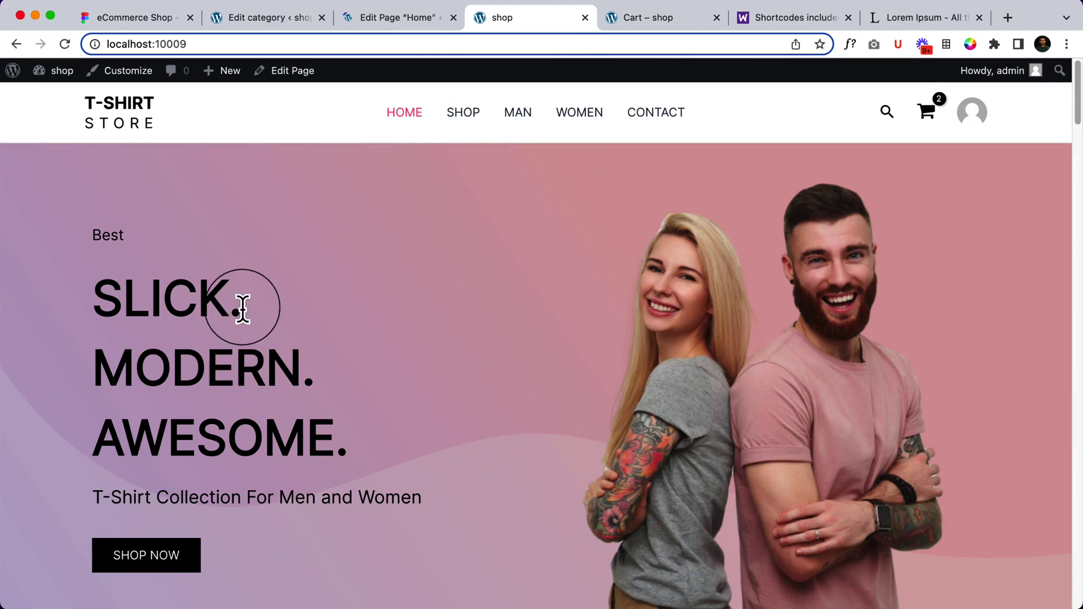
Browse the store's Shop page product listing.
left_click(464, 119)
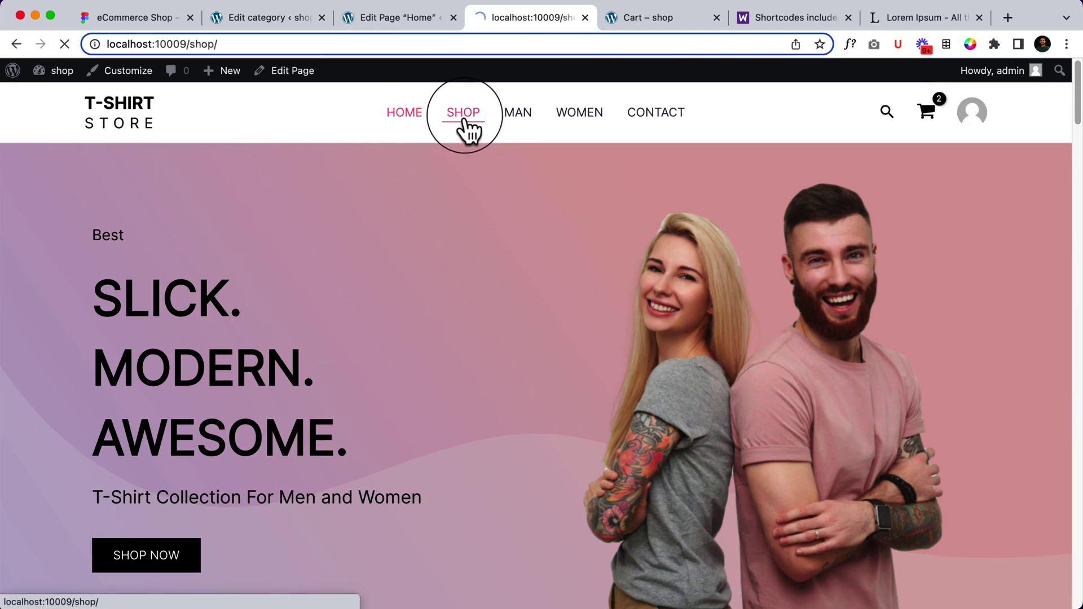
mouse_move(604, 442)
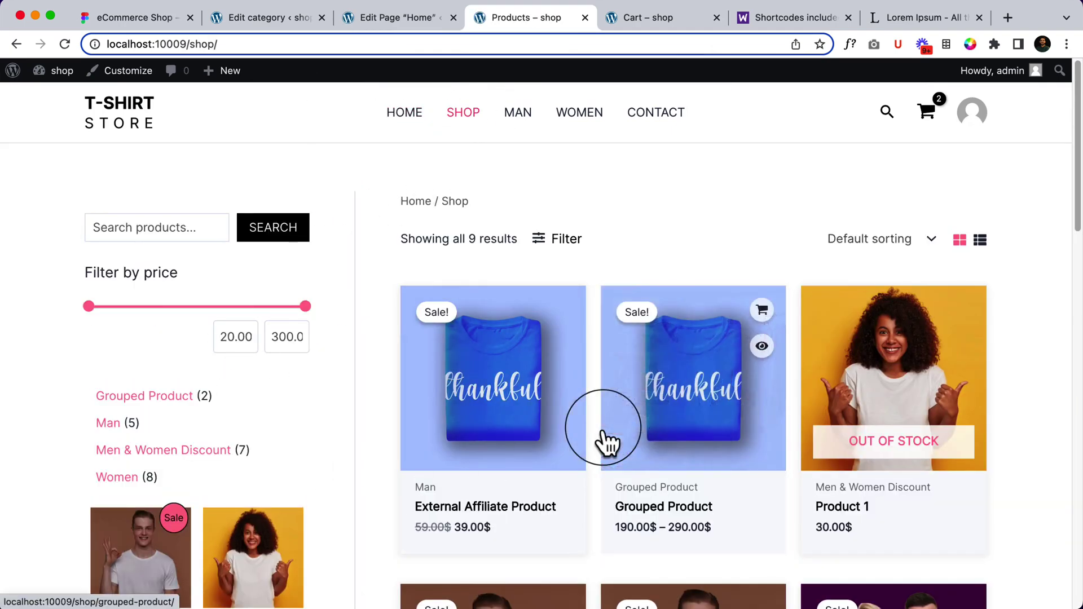
scroll(412, 452, "down", 4)
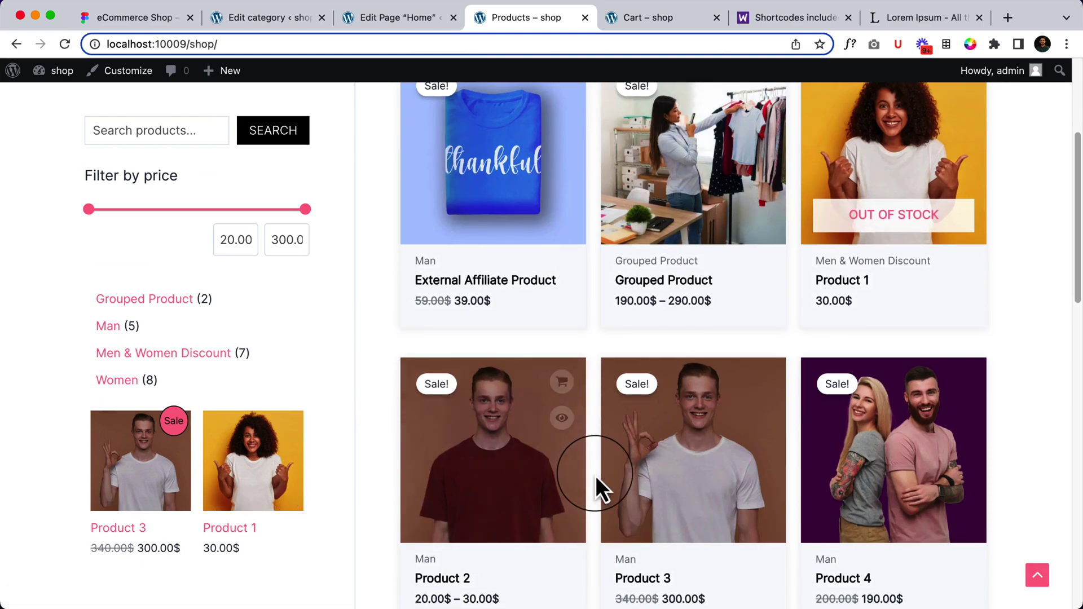
scroll(597, 491, "down", 6)
scroll(252, 404, "up", 5)
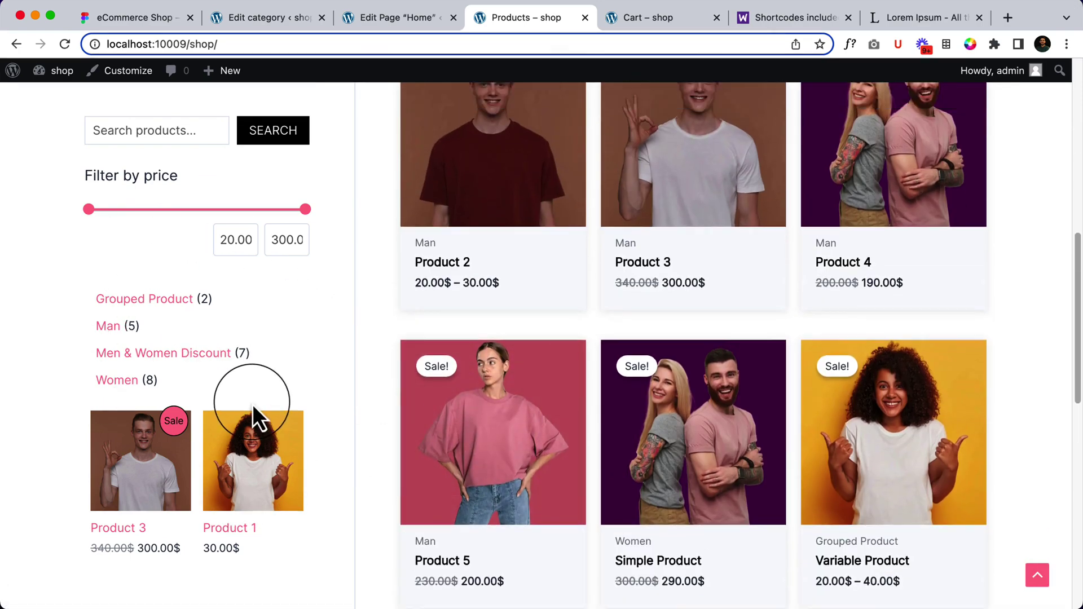
scroll(252, 405, "down", 8)
scroll(252, 405, "down", 4)
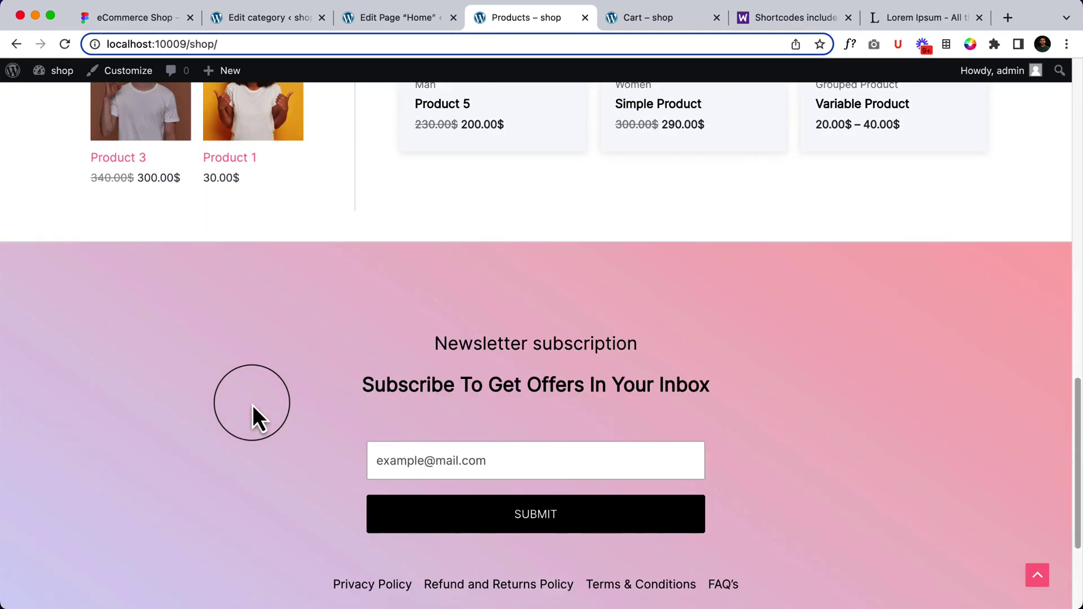
scroll(582, 393, "up", 15)
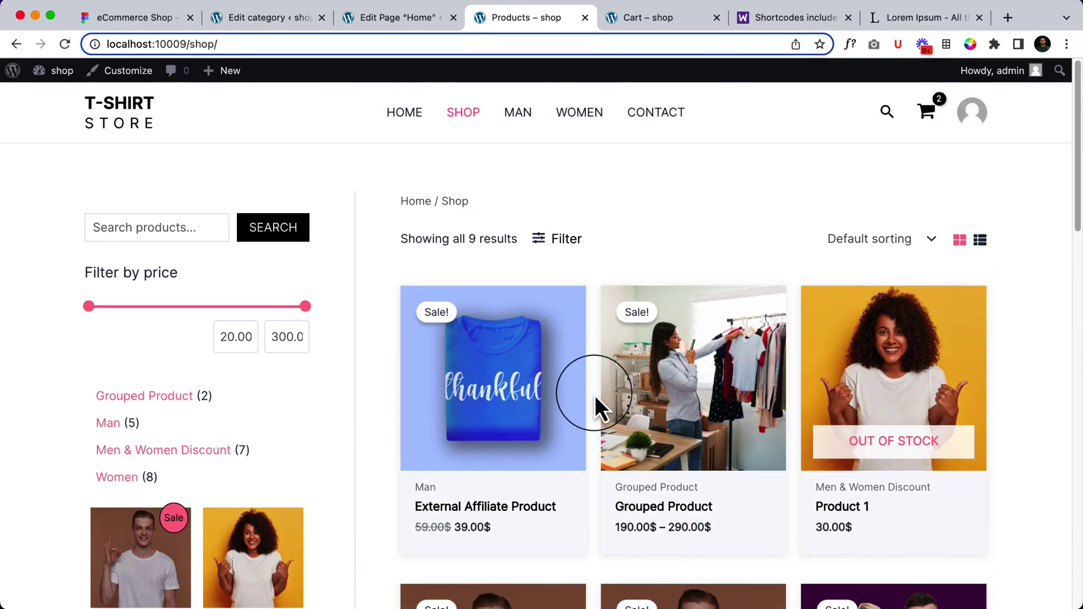
scroll(595, 395, "down", 10)
scroll(595, 394, "up", 11)
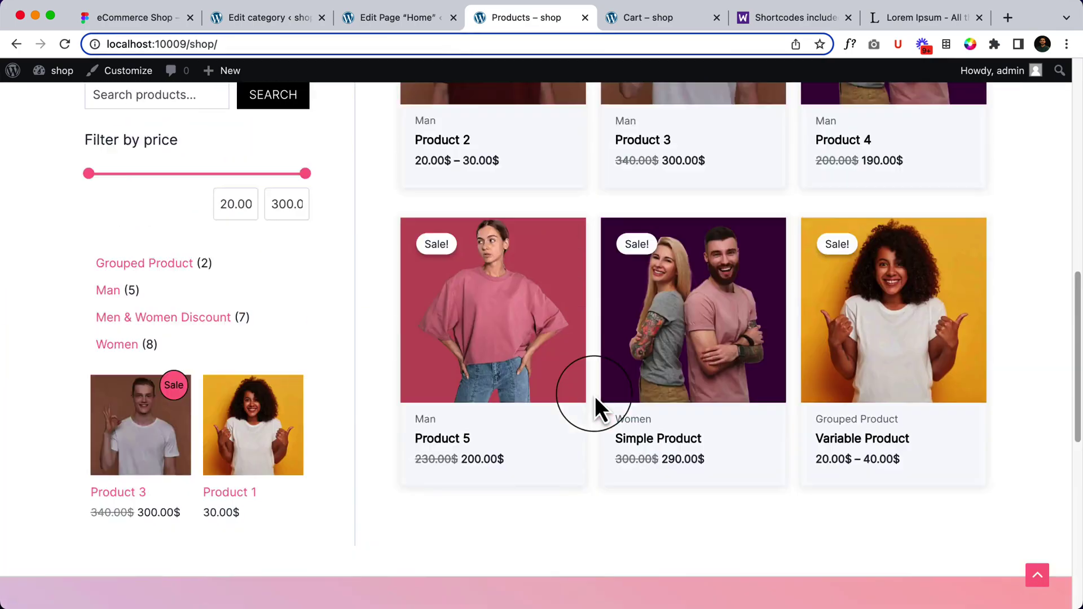
scroll(595, 396, "down", 3)
scroll(589, 401, "up", 3)
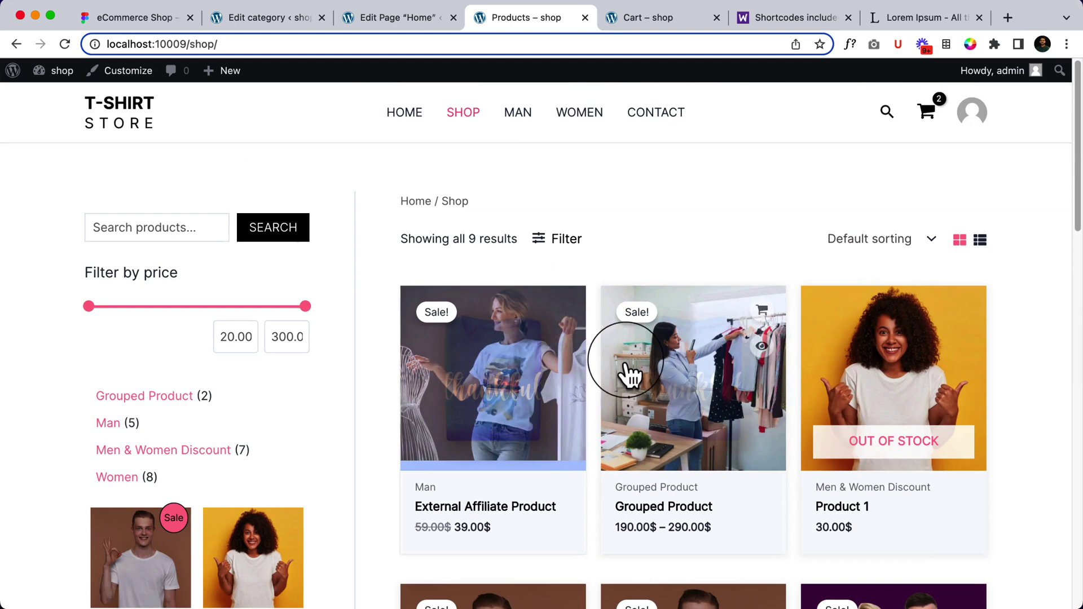
View the Man category listing, then the Women category listing.
left_click(516, 116)
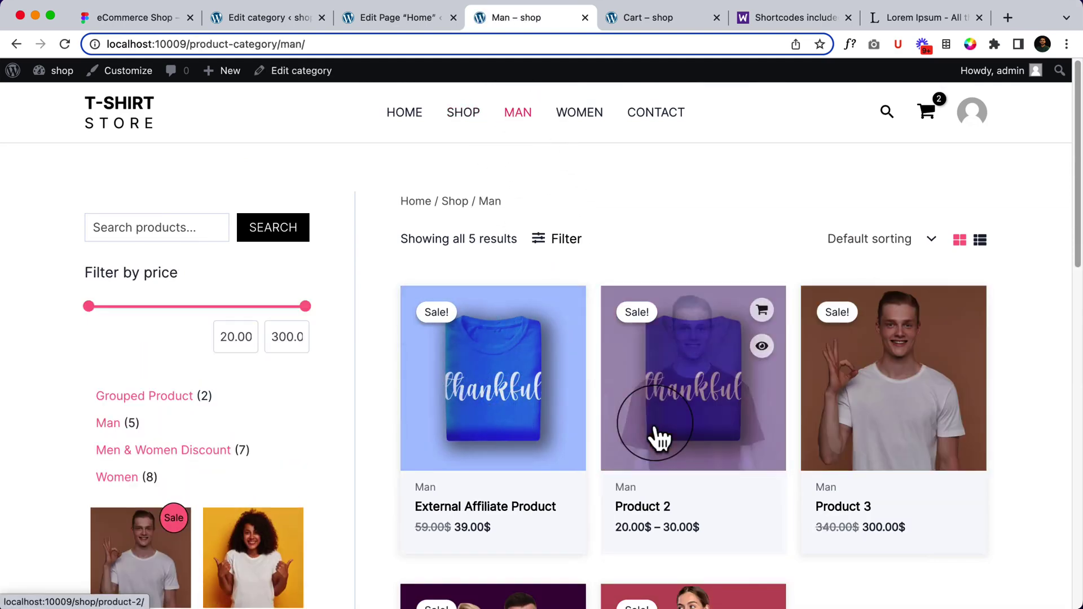
scroll(654, 434, "down", 8)
scroll(718, 429, "up", 5)
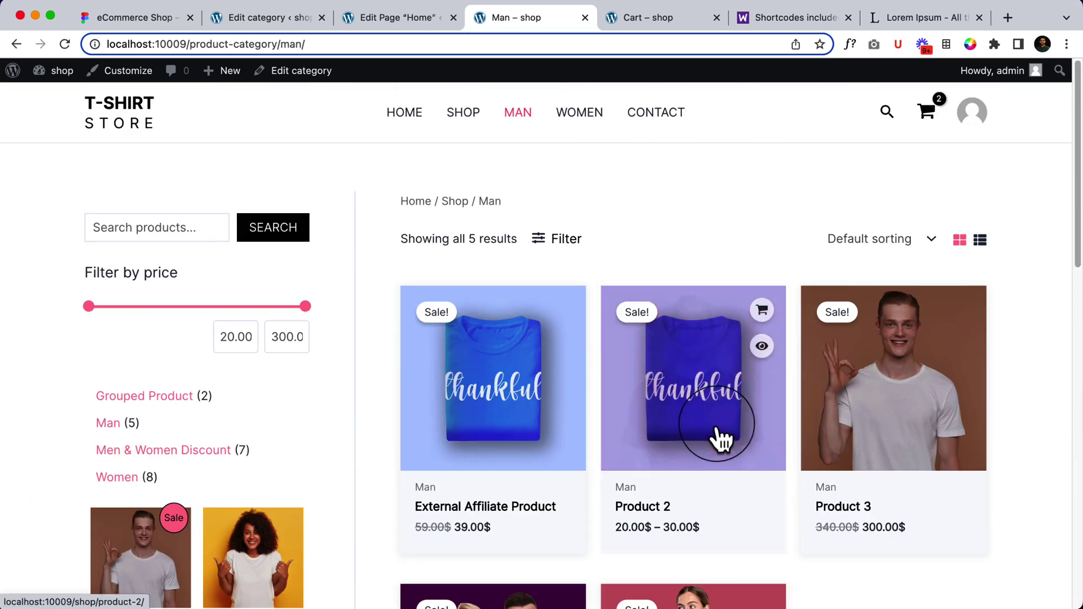
left_click(590, 116)
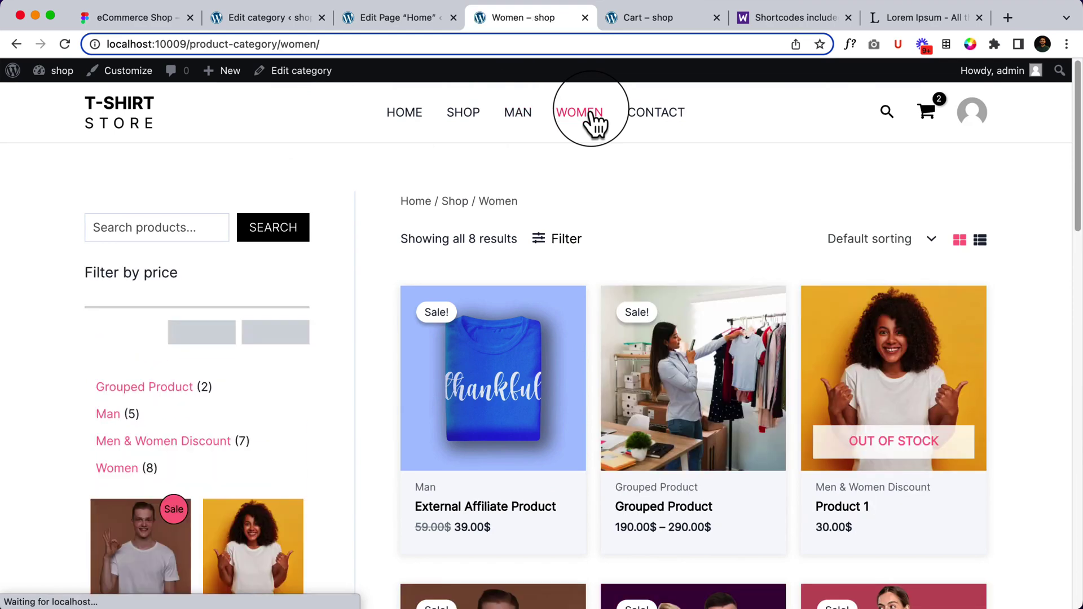
scroll(698, 307, "down", 10)
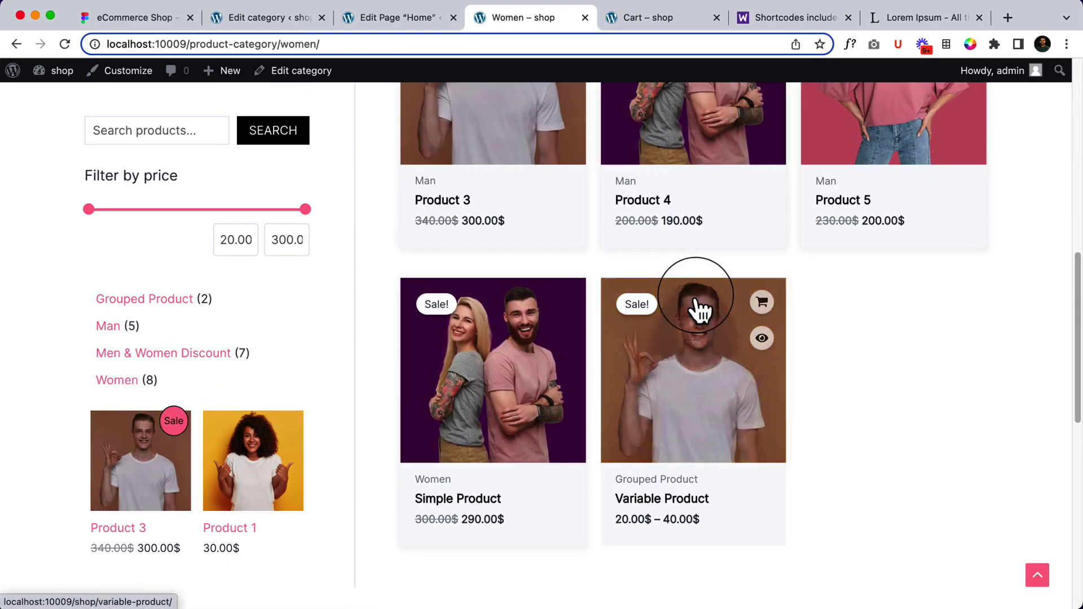
scroll(698, 307, "up", 10)
Open the Contact page, then Astra's Starter Templates page in the admin tab.
left_click(656, 116)
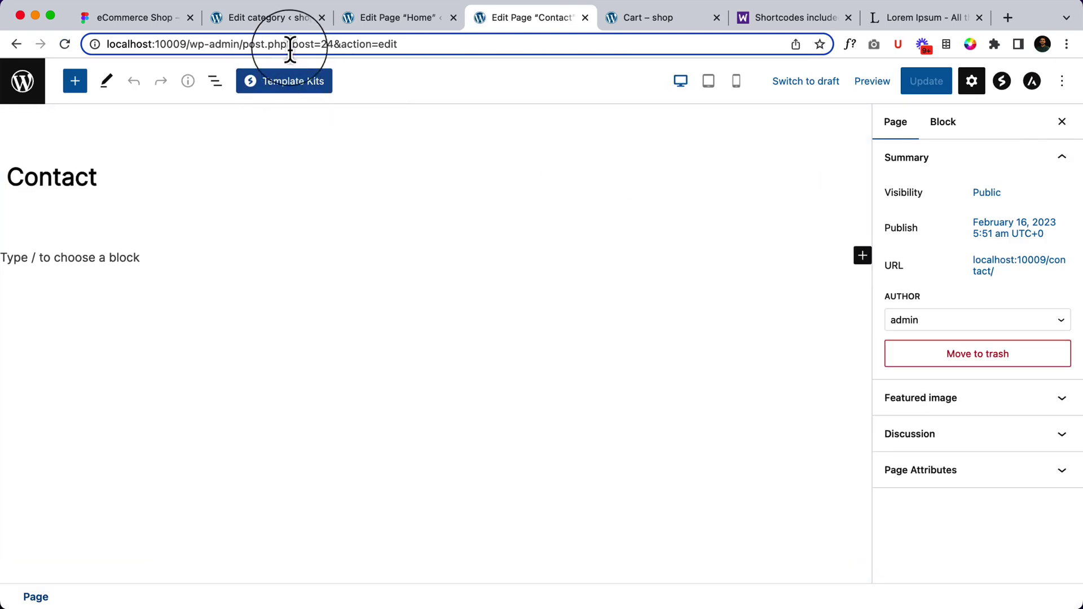
left_click(282, 18)
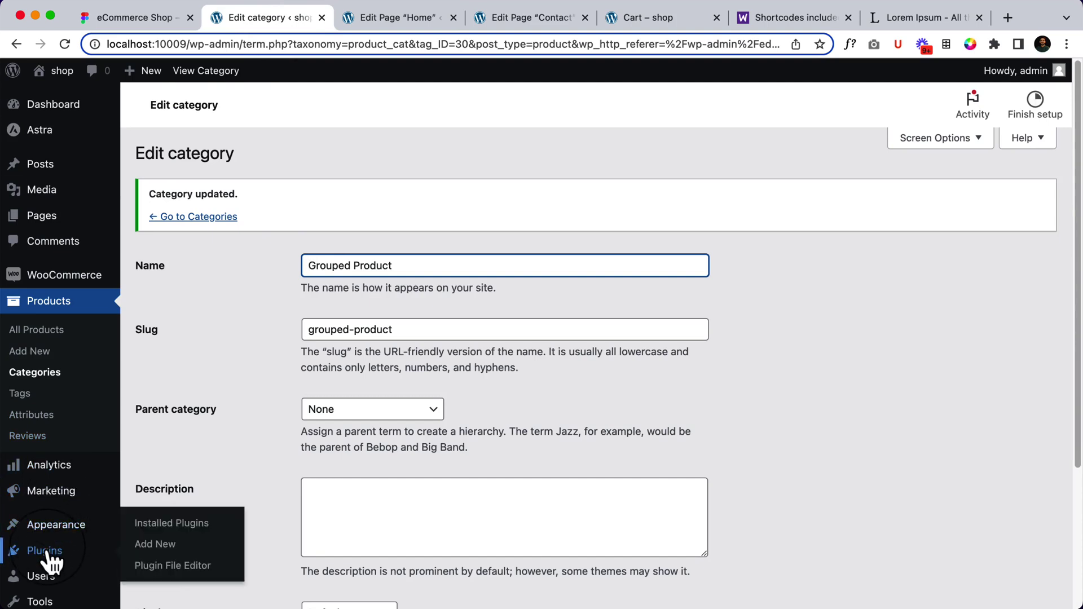
left_click(69, 150)
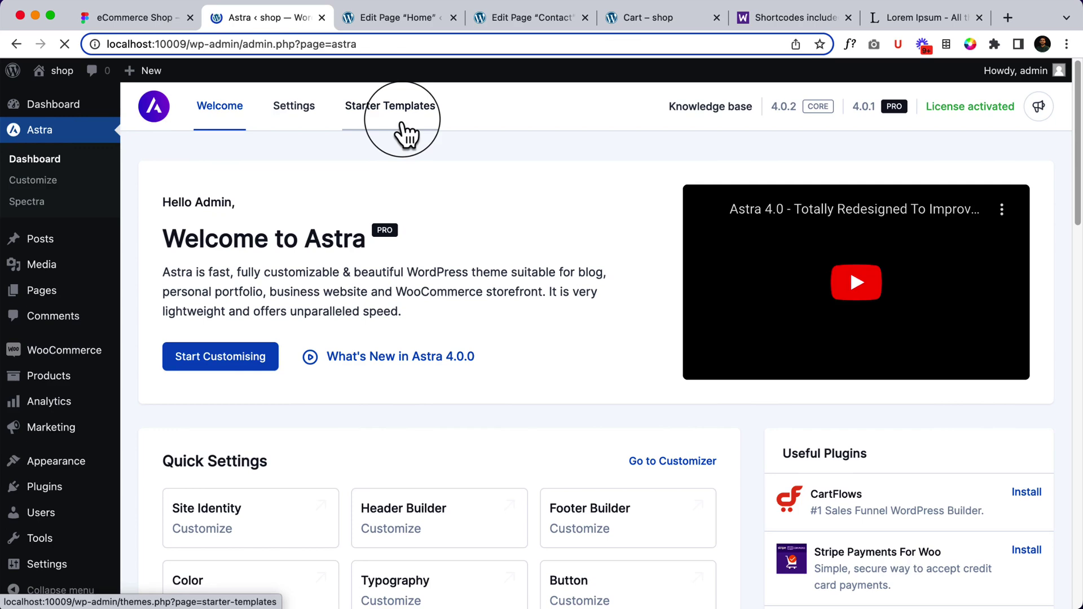
left_click(402, 124)
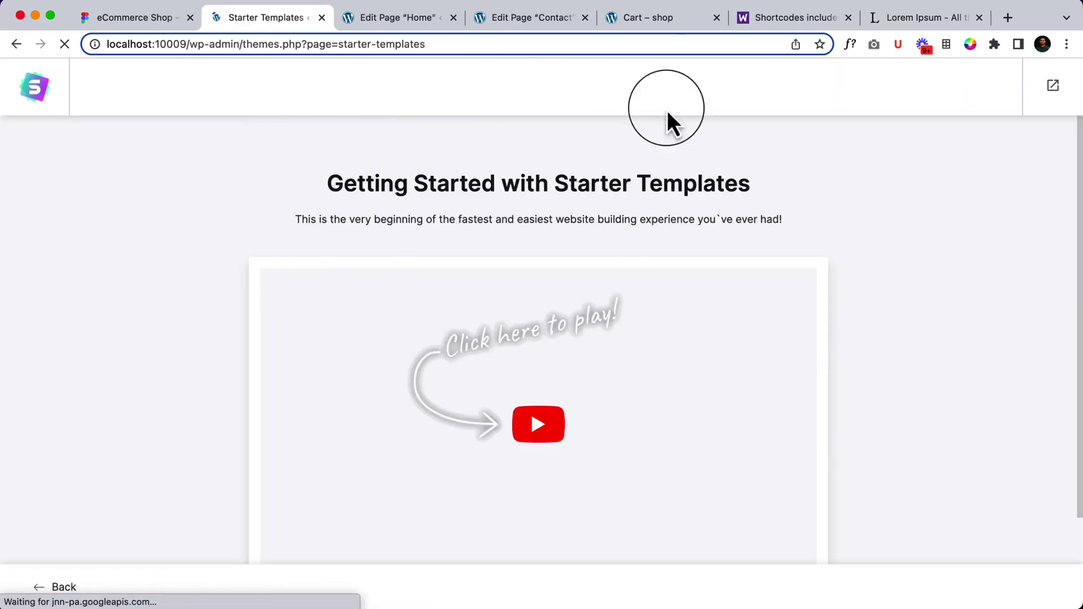
Find the Starter Templates plugin in the Installed Plugins list.
left_click(1053, 89)
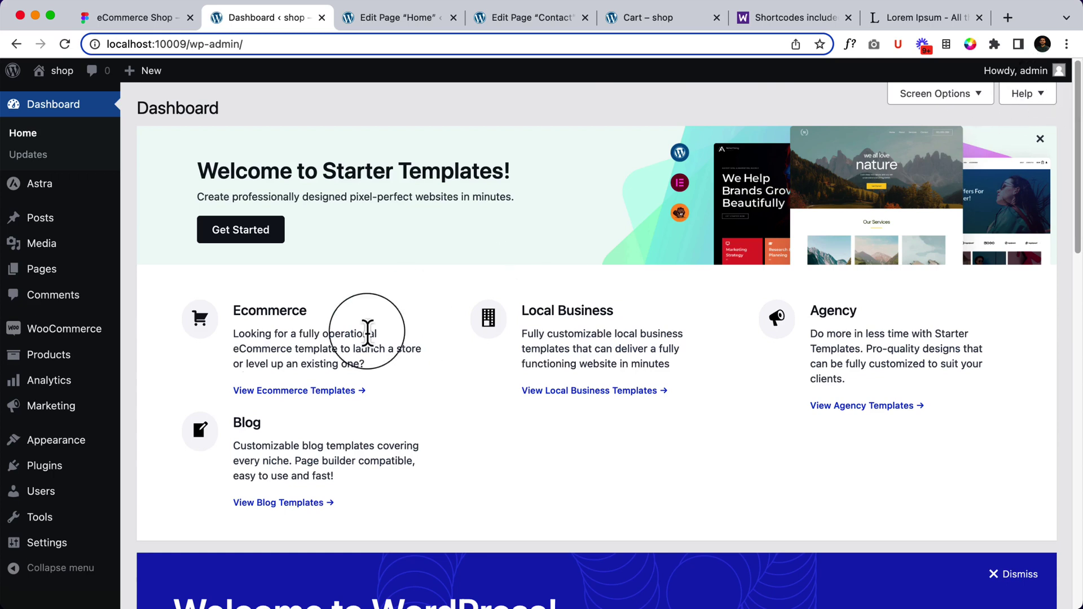
mouse_move(62, 476)
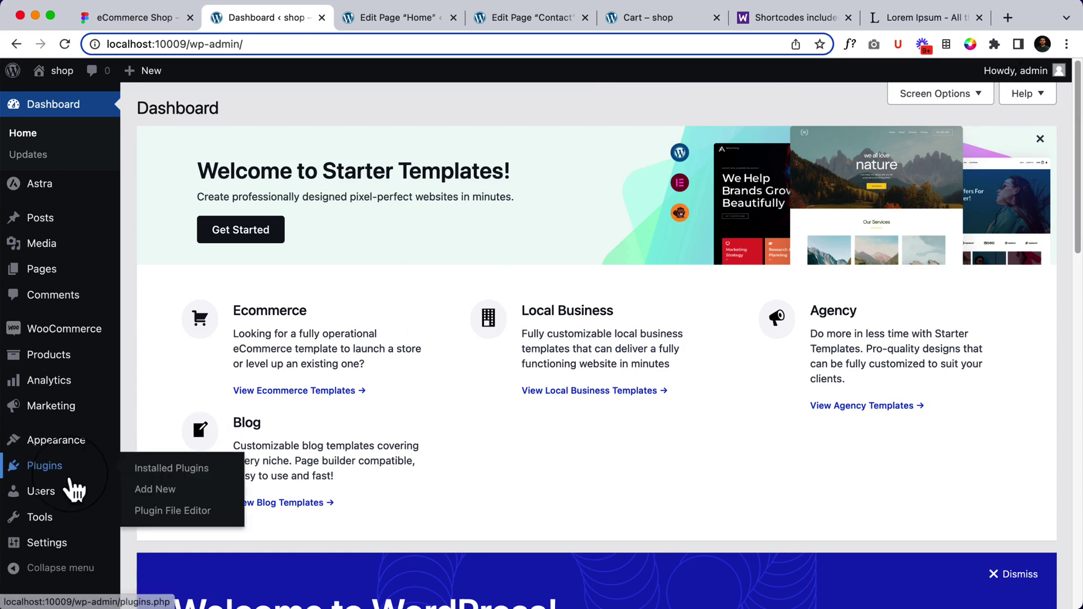
left_click(145, 471)
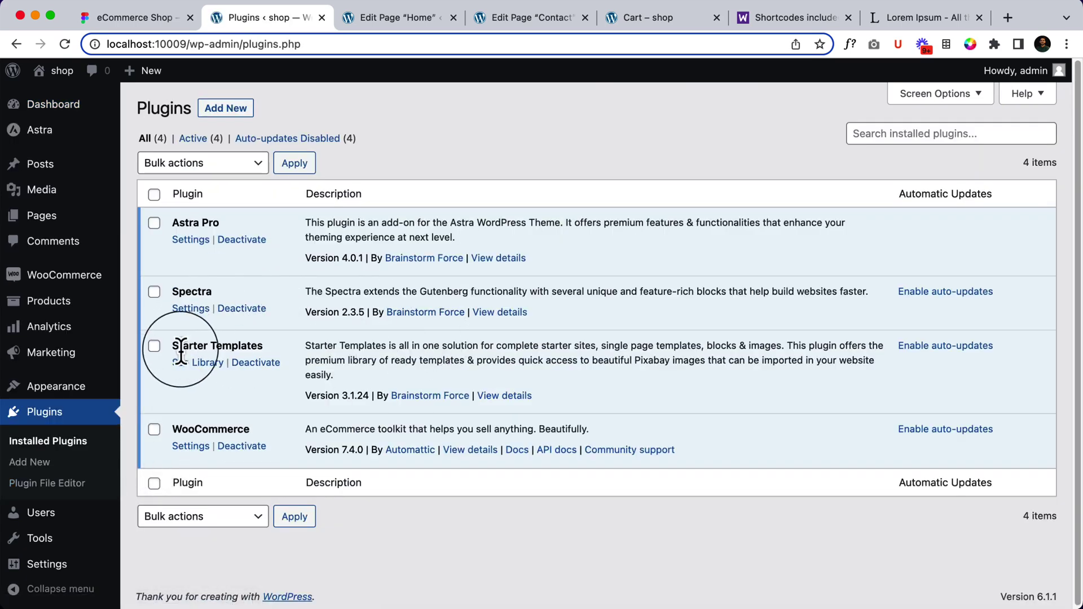
left_click_drag(174, 346, 261, 344)
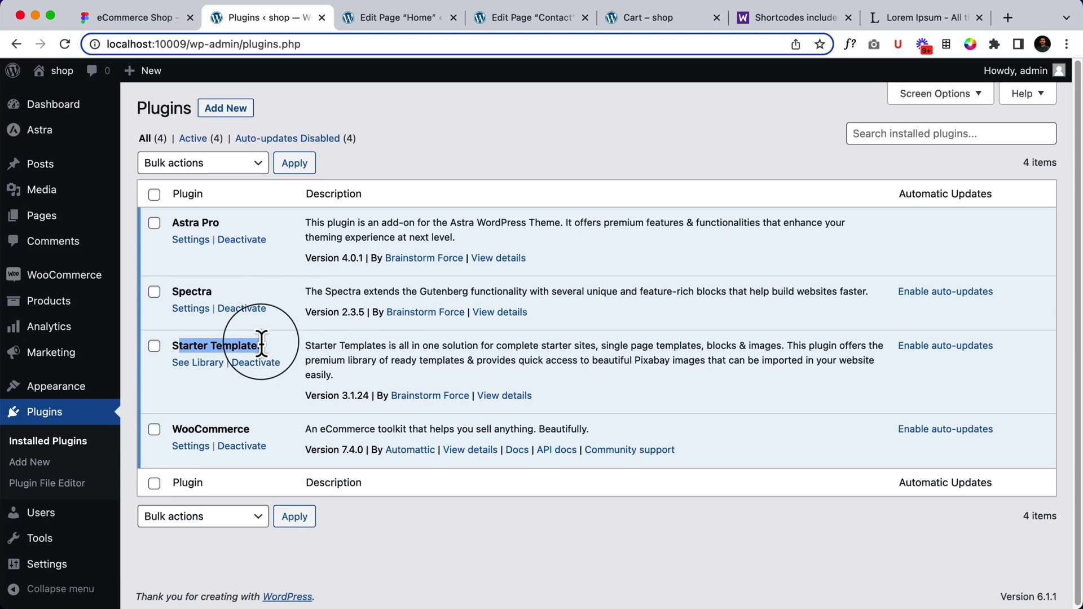
left_click(458, 115)
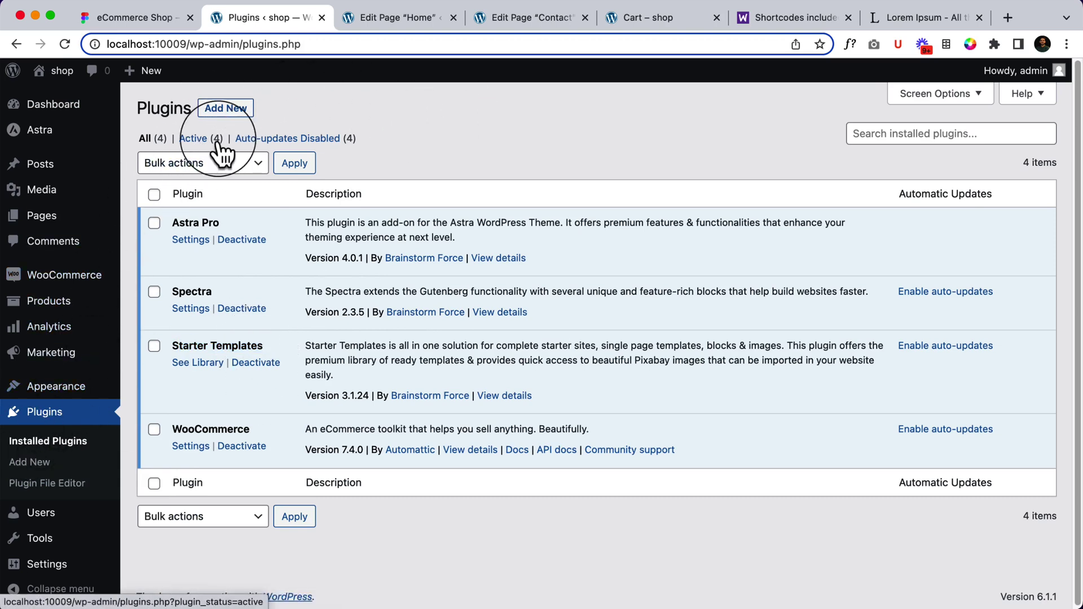
Search the Add Plugins directory for 'starter template'.
left_click(237, 116)
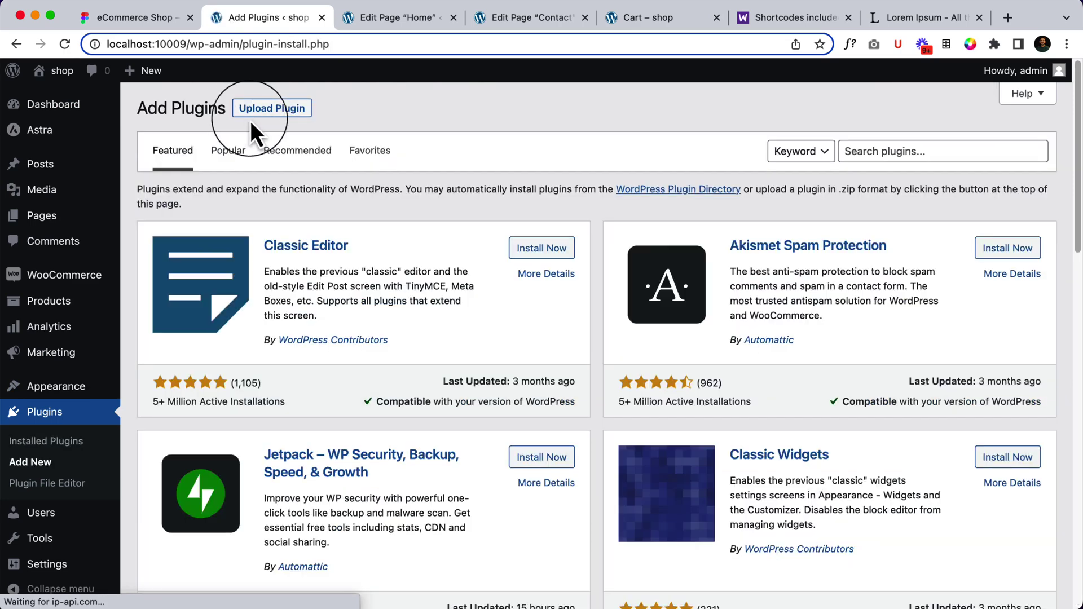
left_click(969, 159)
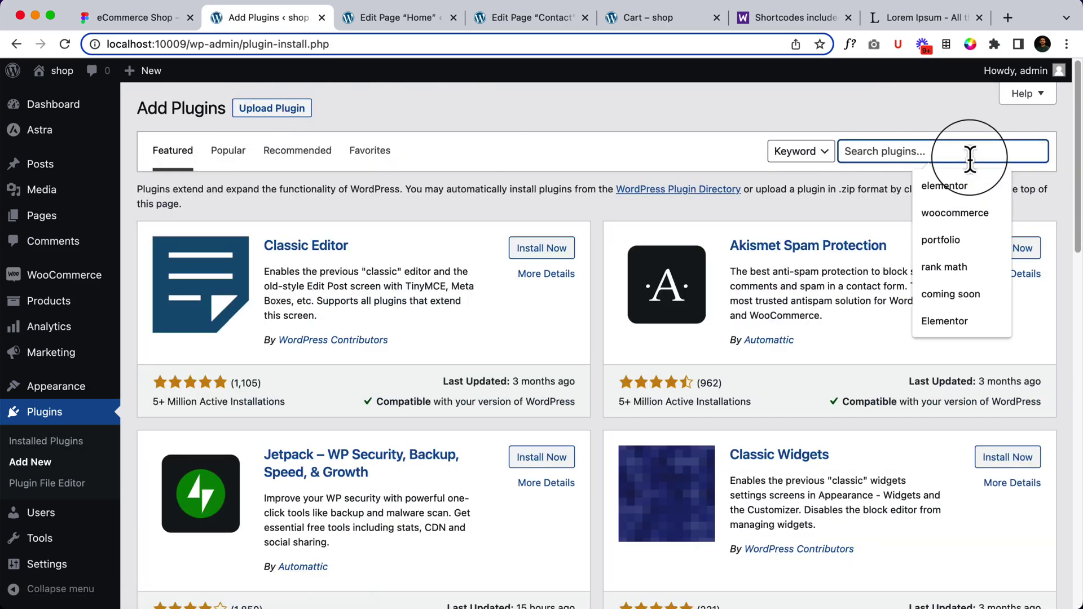
type("starter temp")
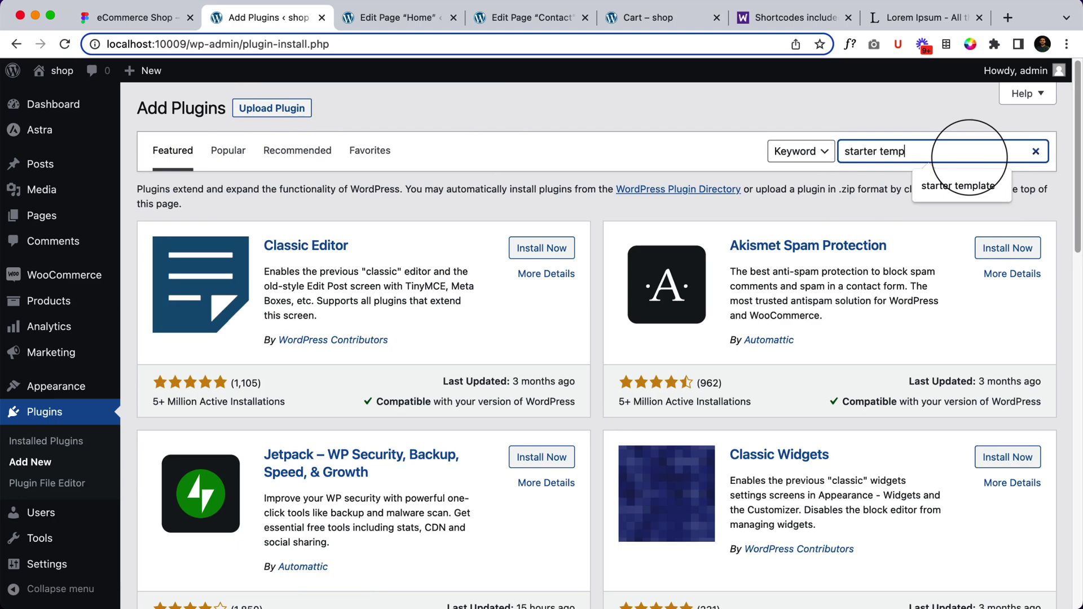
type("late")
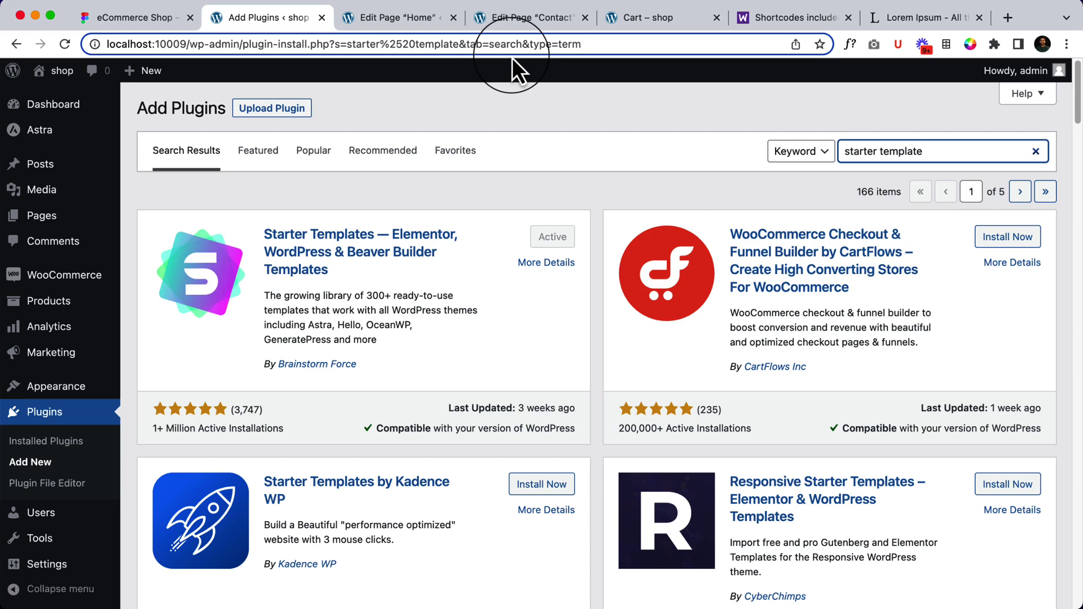
Select the Contact page's empty paragraph and bring up the Template Kits library.
left_click(527, 23)
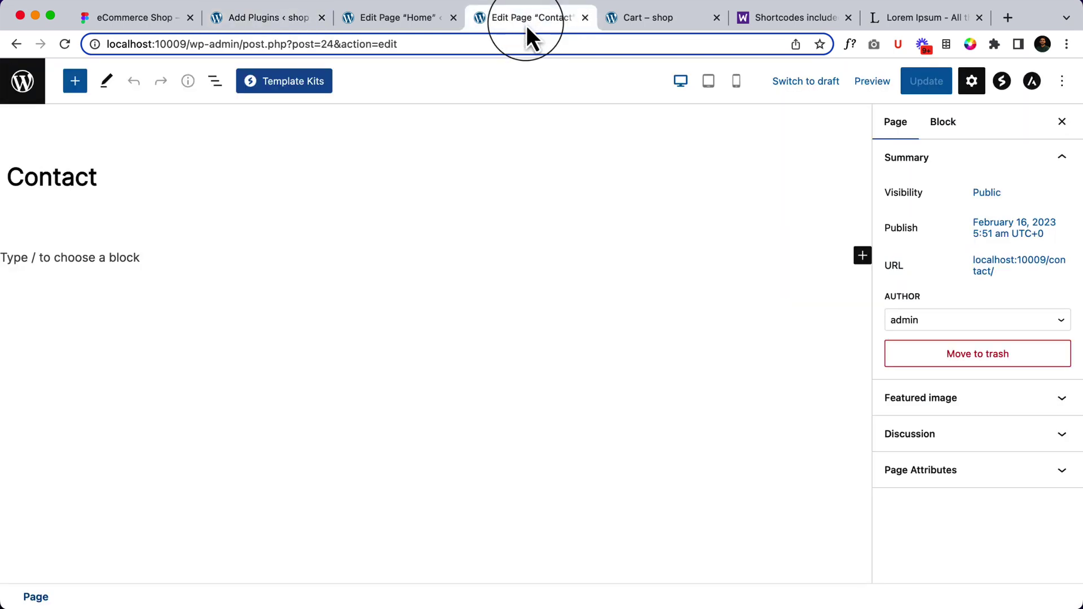
left_click(82, 257)
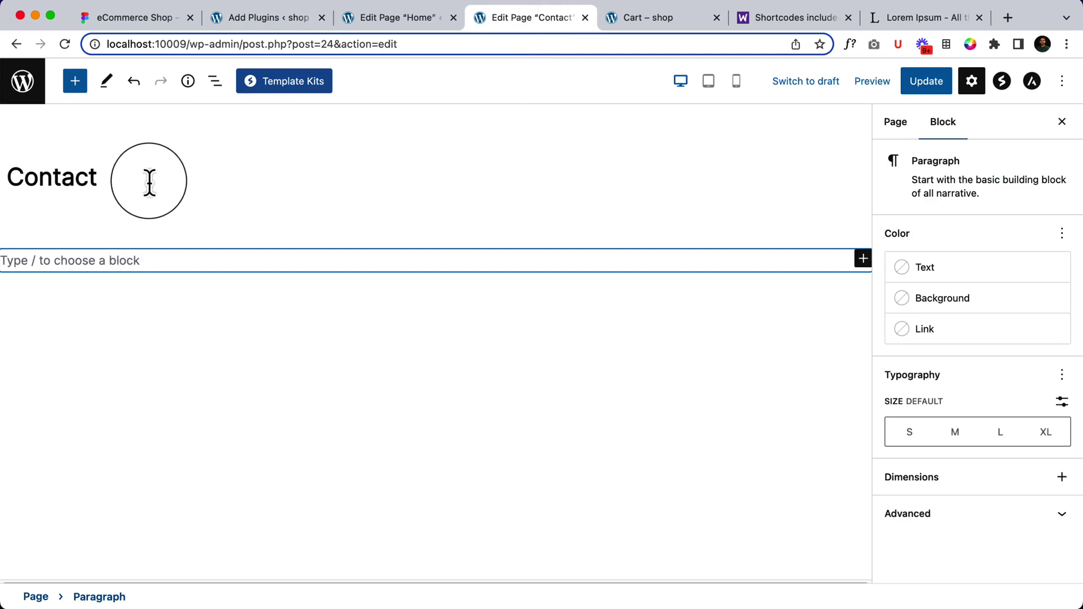
left_click(280, 85)
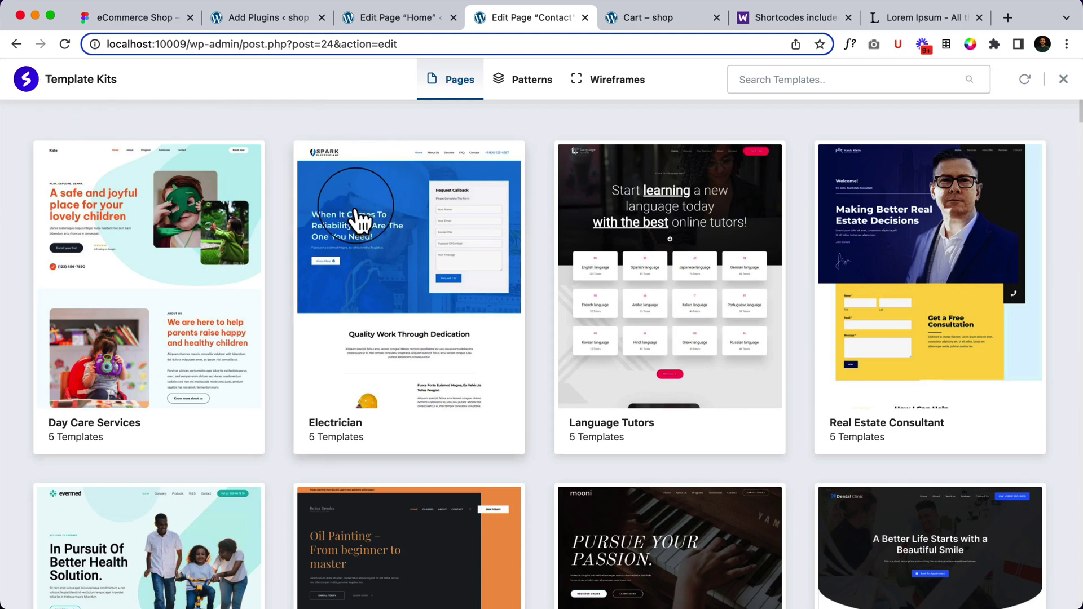
Search templates for 'contact' and open the Pharmaceutical Company kit.
left_click(802, 73)
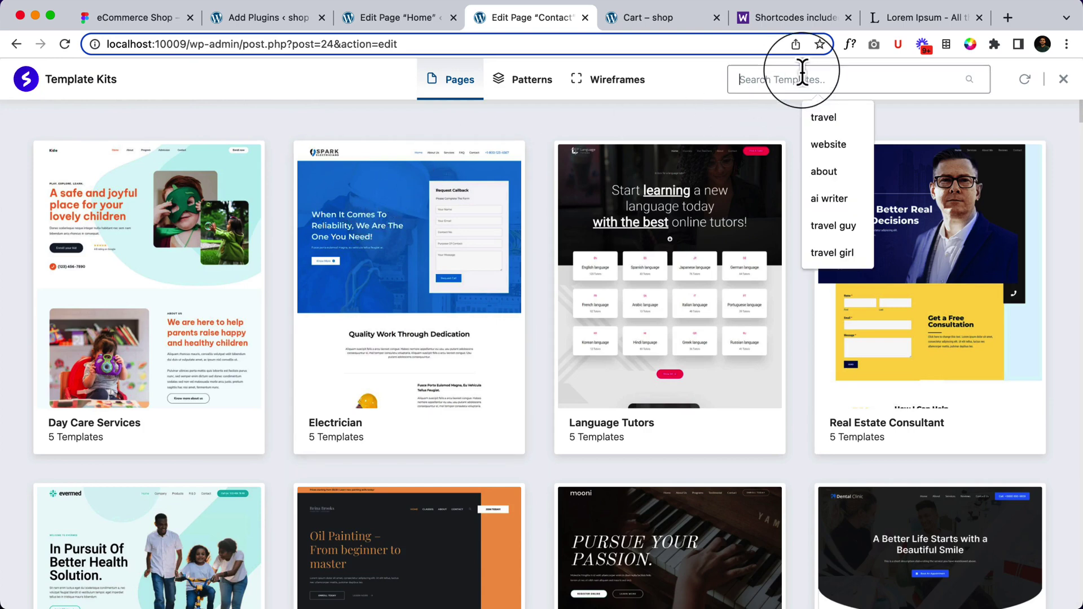
type("con")
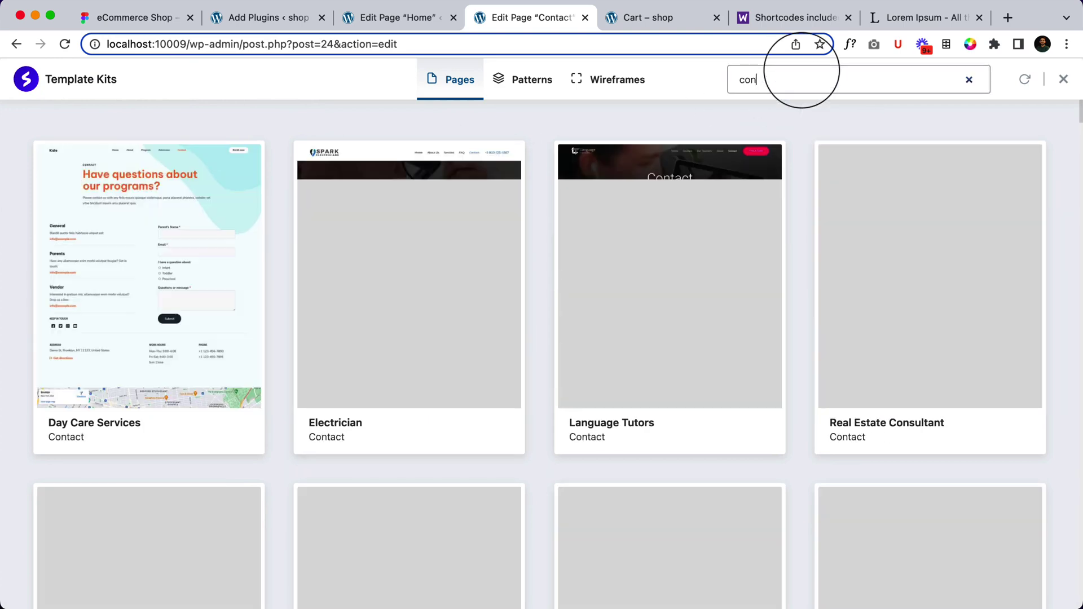
type("tact")
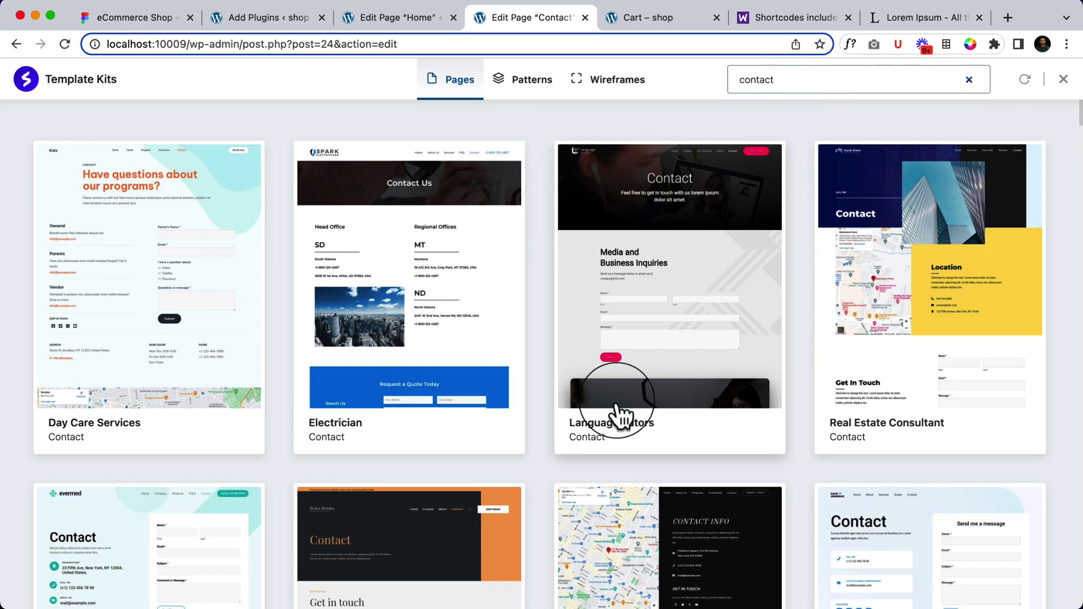
scroll(719, 390, "down", 5)
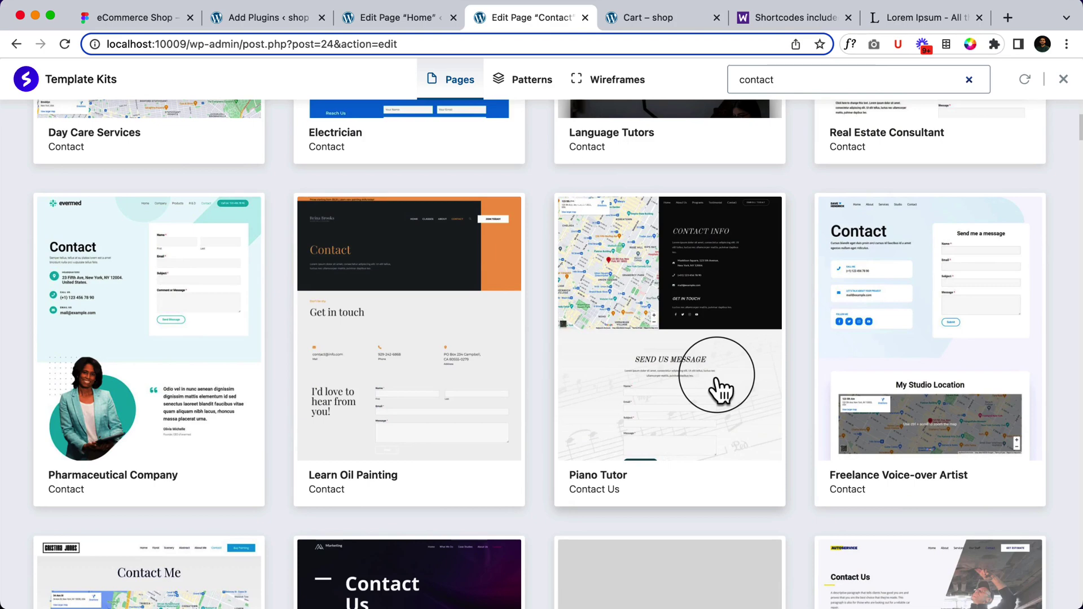
scroll(720, 389, "down", 1)
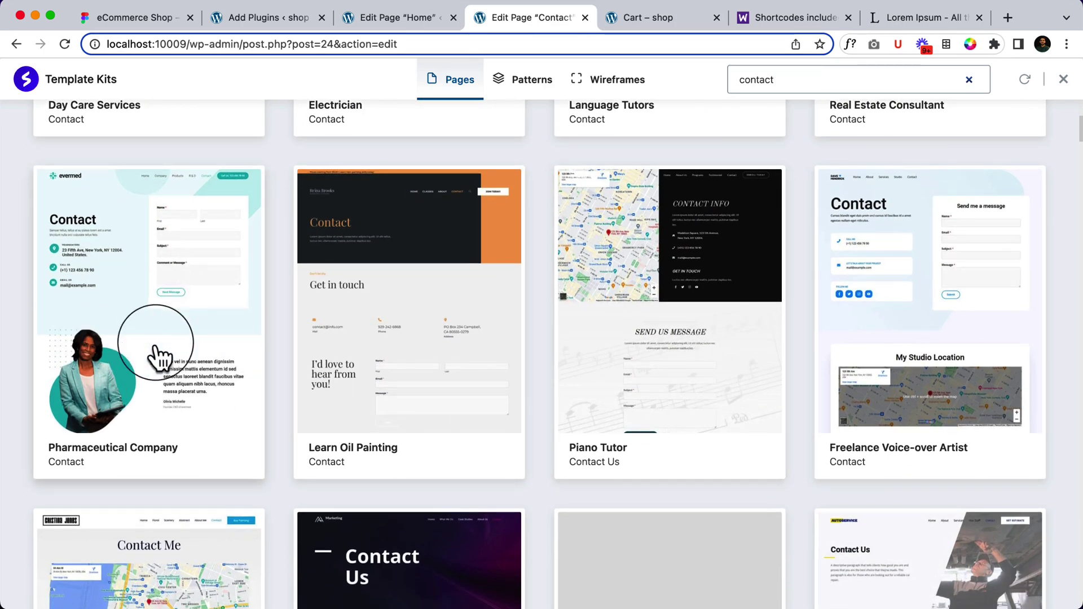
scroll(153, 338, "down", 2)
left_click(148, 238)
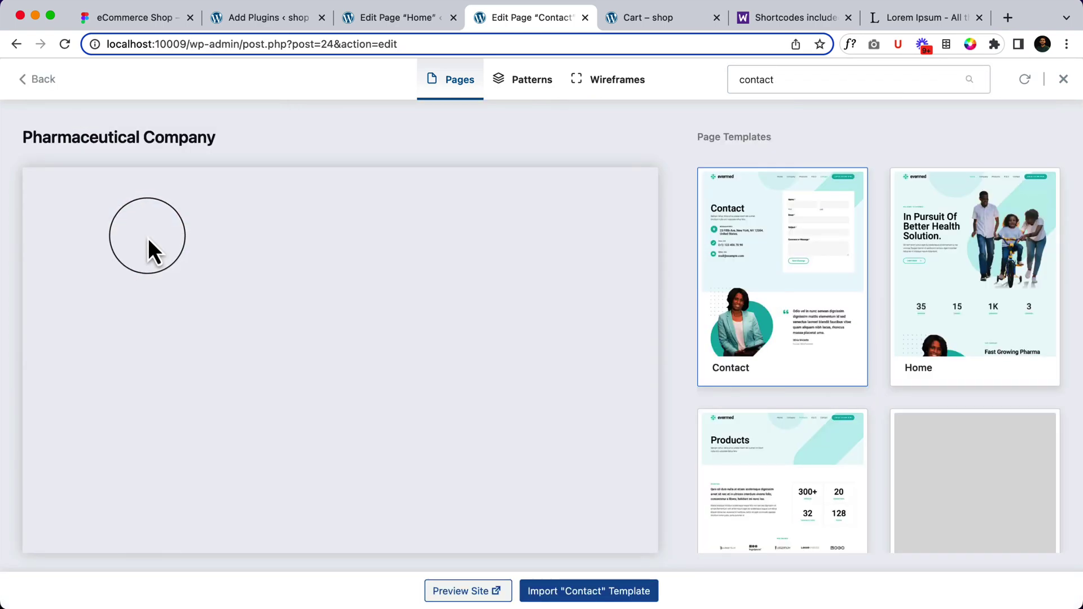
Import the Pharmaceutical Company kit's Contact template into the page.
left_click(599, 592)
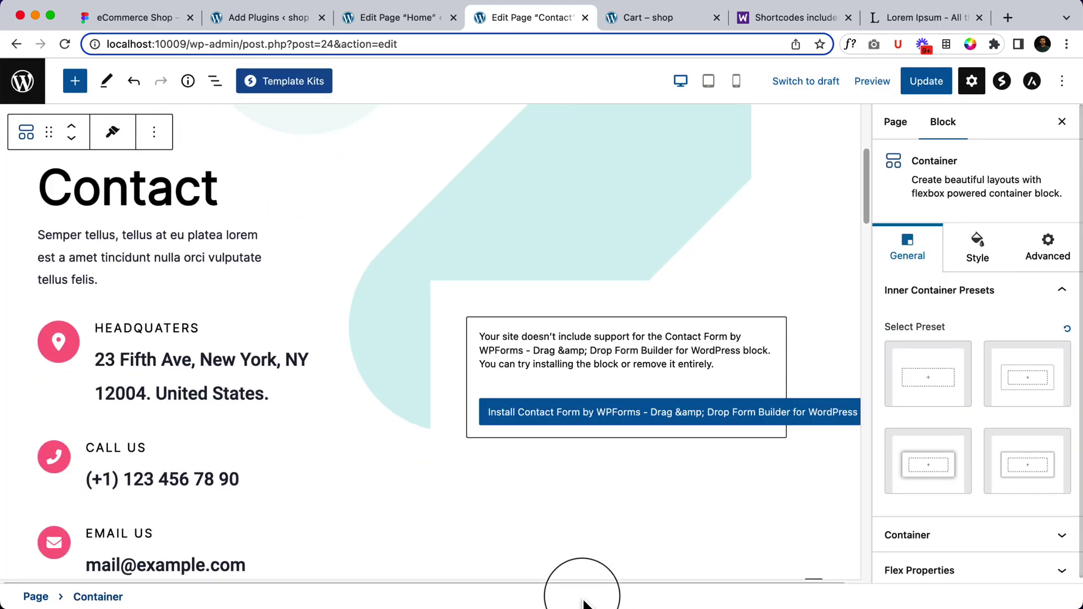
scroll(372, 370, "up", 5)
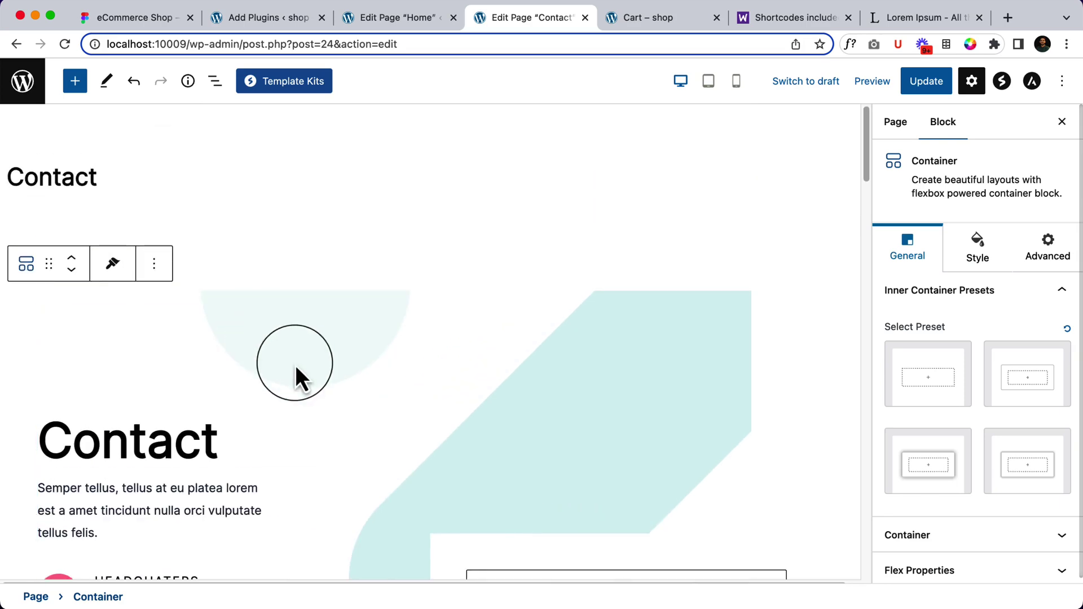
scroll(296, 364, "down", 12)
scroll(410, 401, "up", 7)
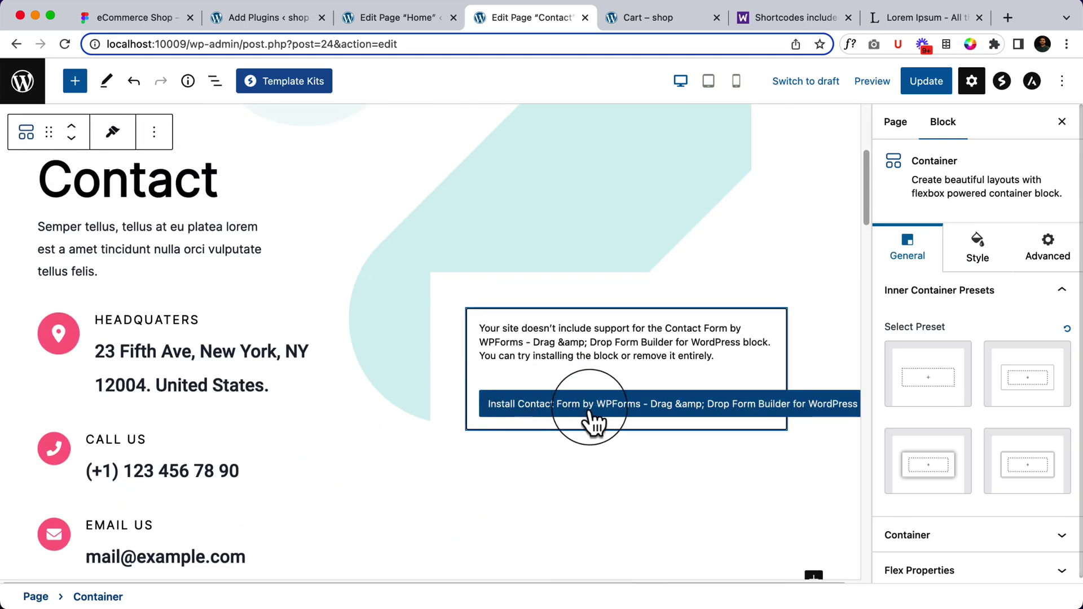
Delete the unsupported WPForms block from the imported template.
left_click(526, 337)
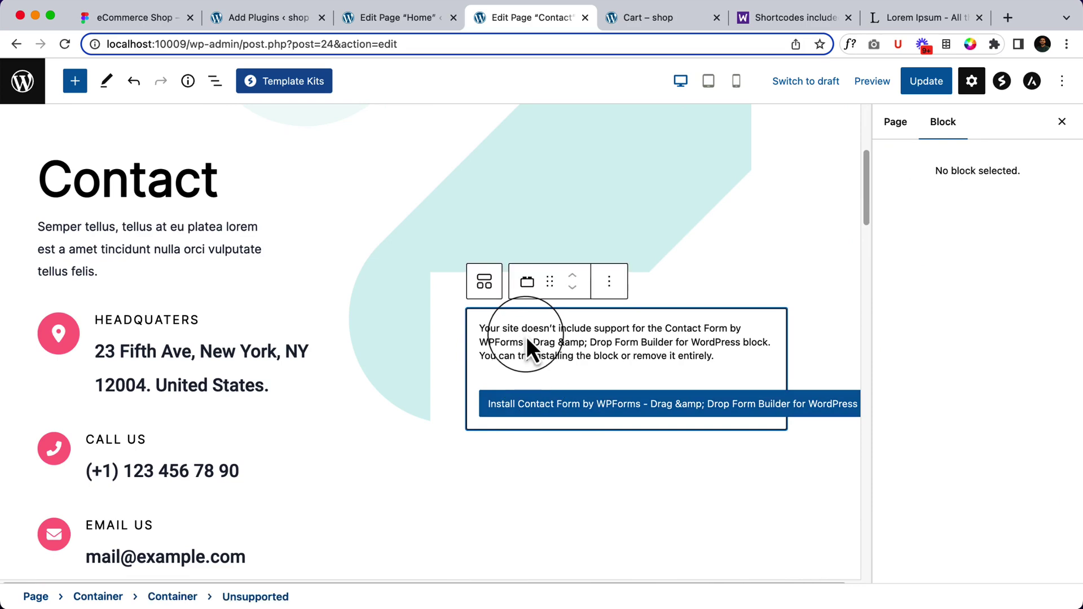
left_click(609, 281)
left_click(657, 598)
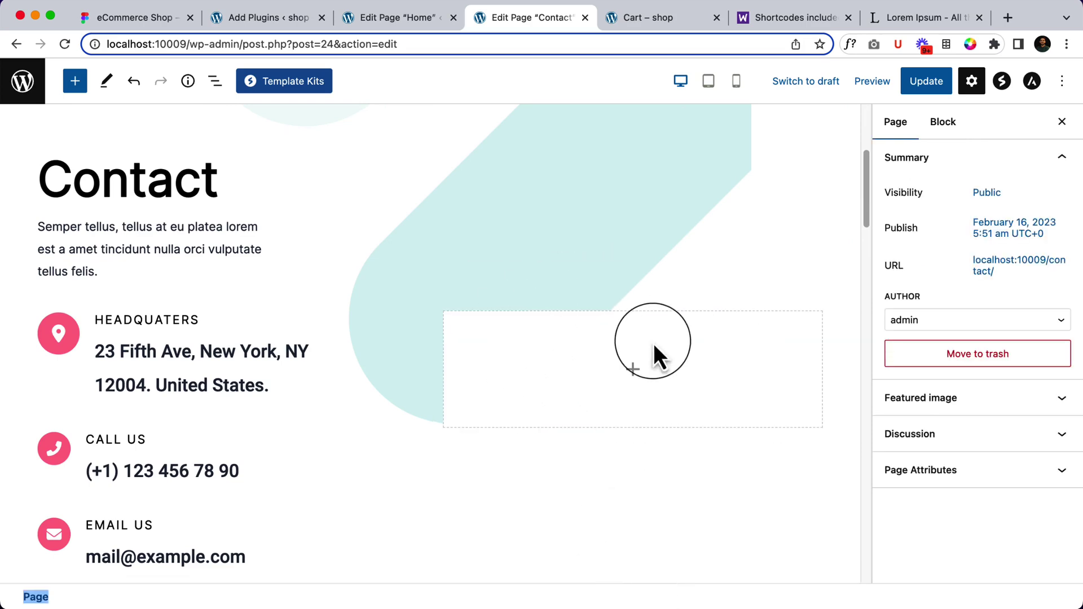
scroll(491, 425, "down", 10)
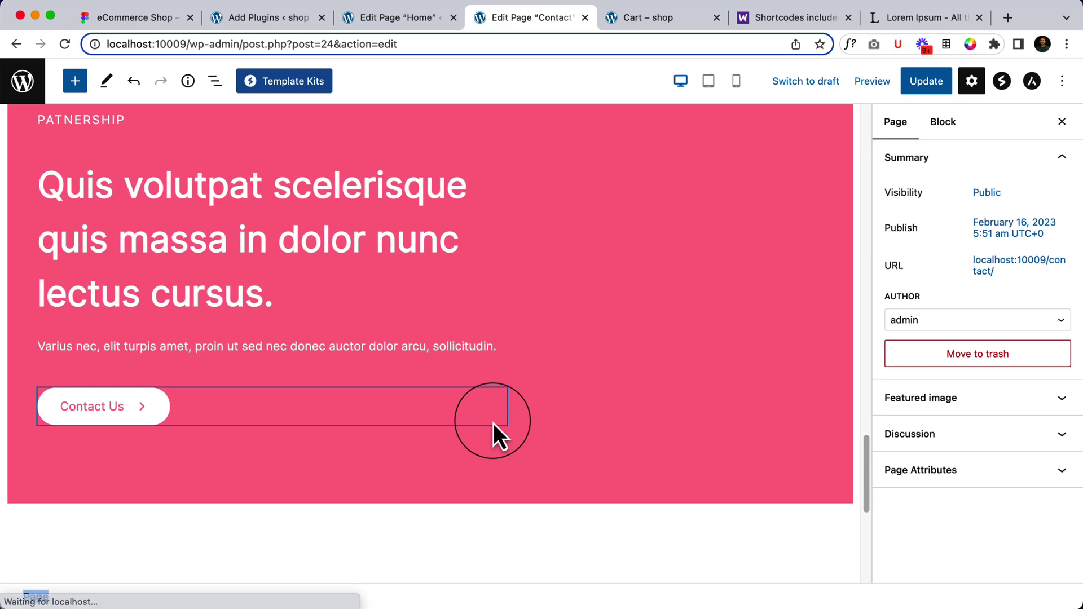
scroll(493, 423, "down", 8)
scroll(493, 423, "up", 15)
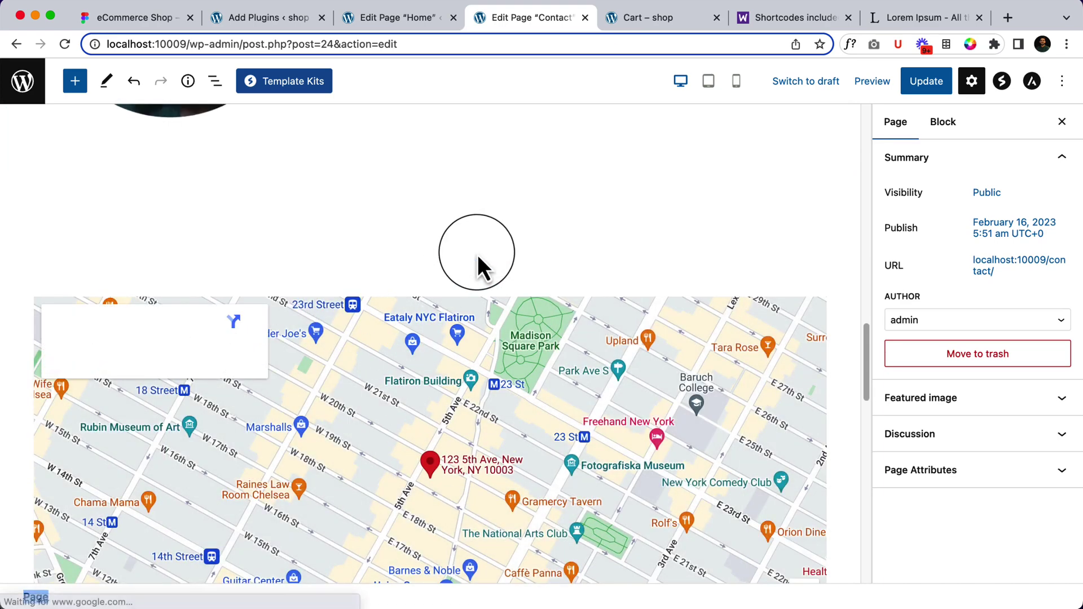
scroll(477, 255, "up", 5)
scroll(478, 295, "up", 4)
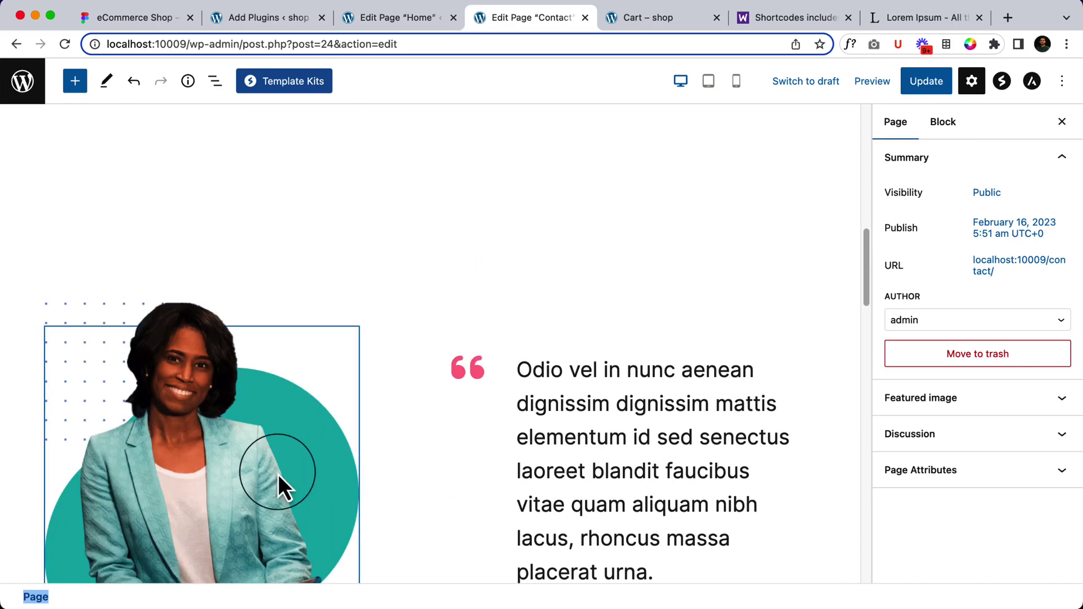
Remove the teal background image from the top Contact section container.
left_click(279, 475)
scroll(420, 330, "up", 3)
scroll(420, 330, "up", 10)
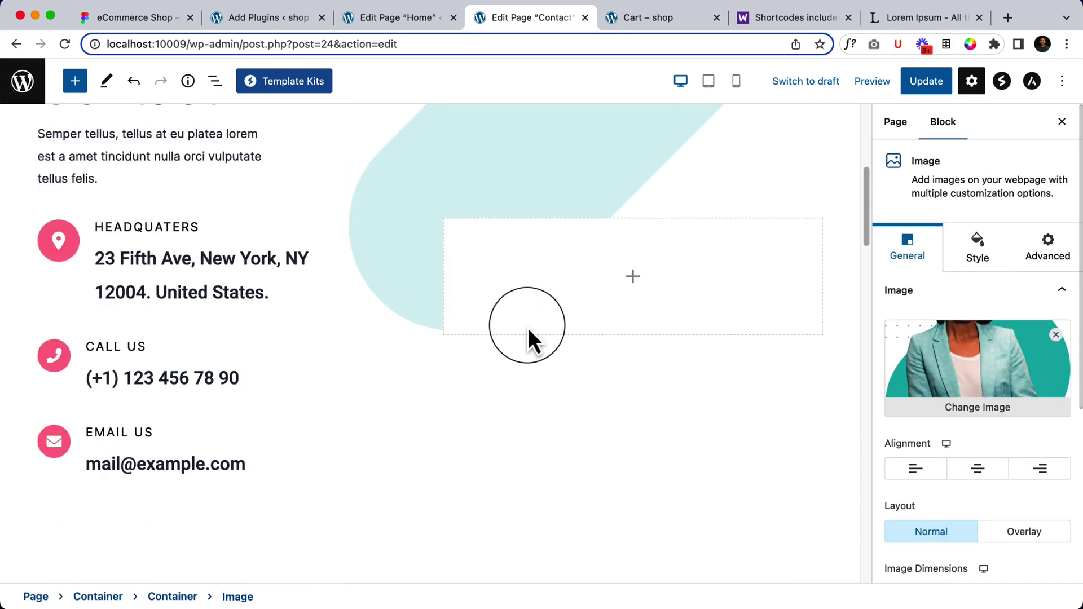
left_click(625, 341)
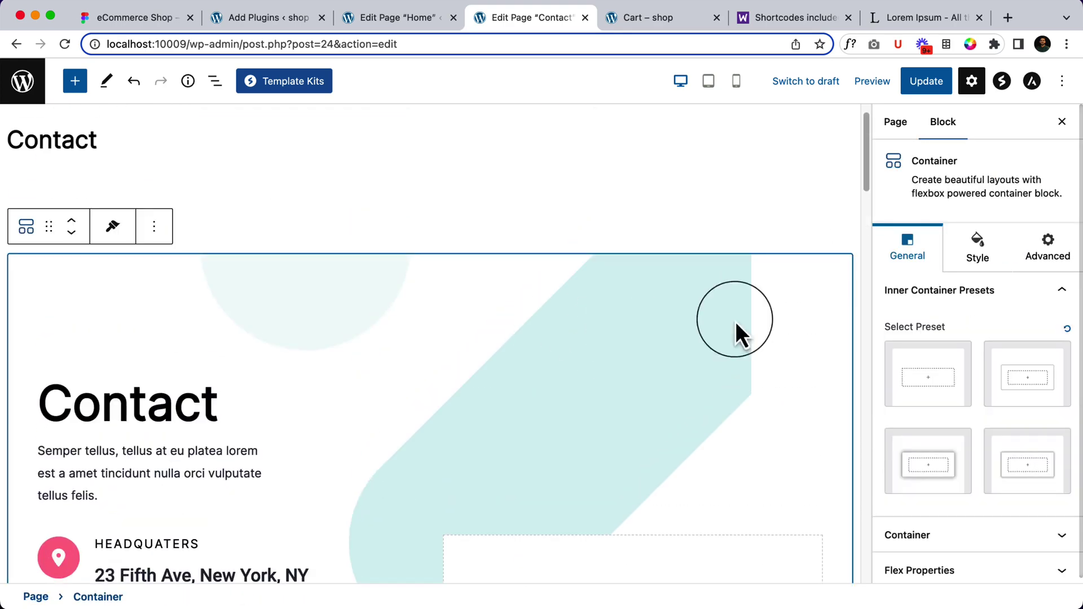
left_click(973, 265)
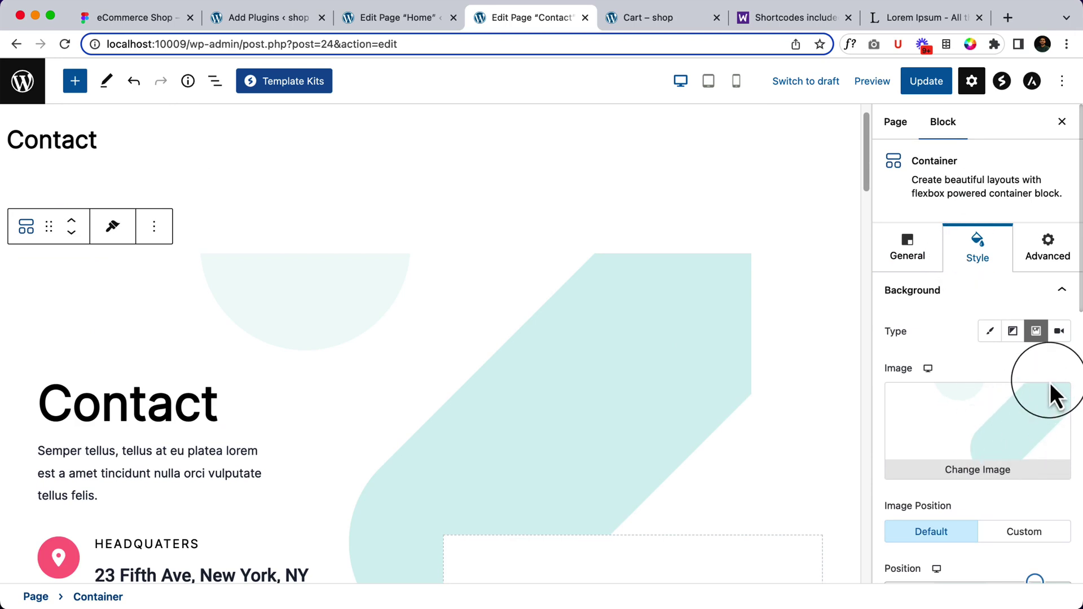
left_click(1056, 398)
scroll(597, 389, "down", 6)
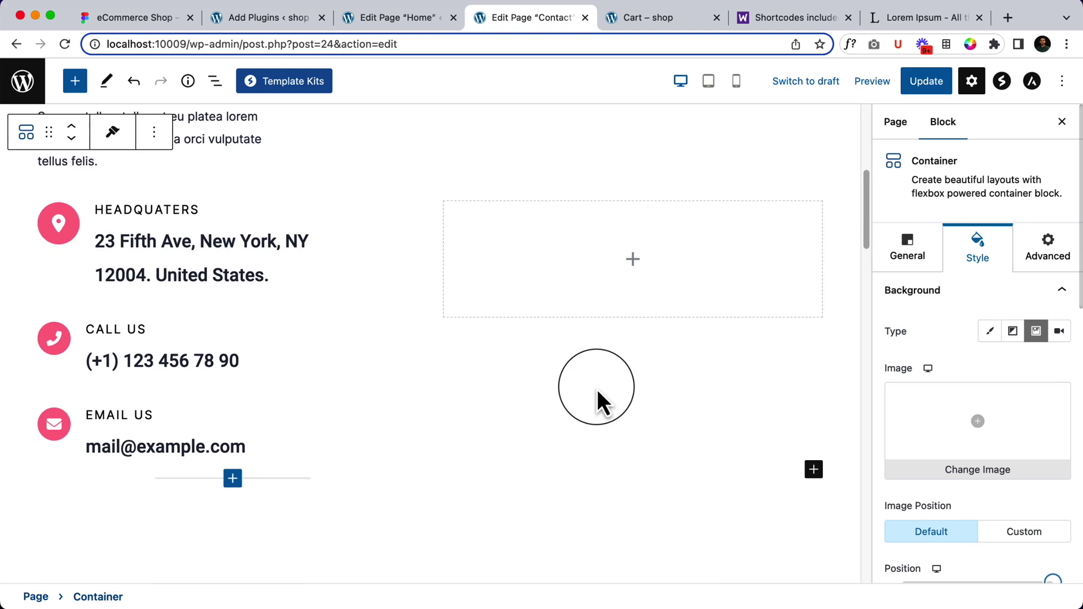
scroll(597, 389, "down", 9)
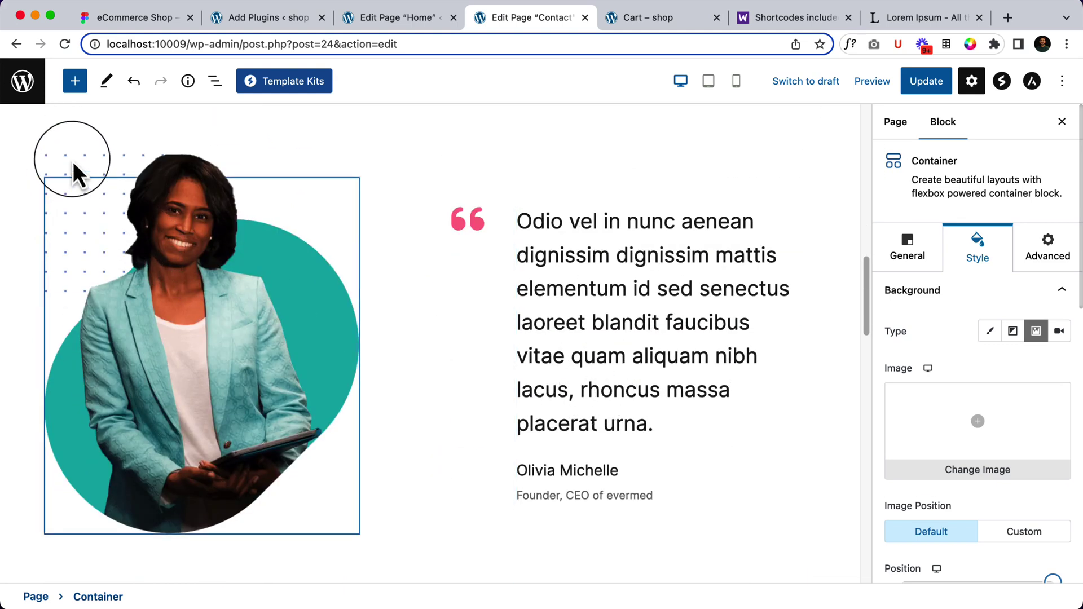
Select the testimonial portrait image and the testimonial quote block.
left_click(73, 167)
left_click(520, 368)
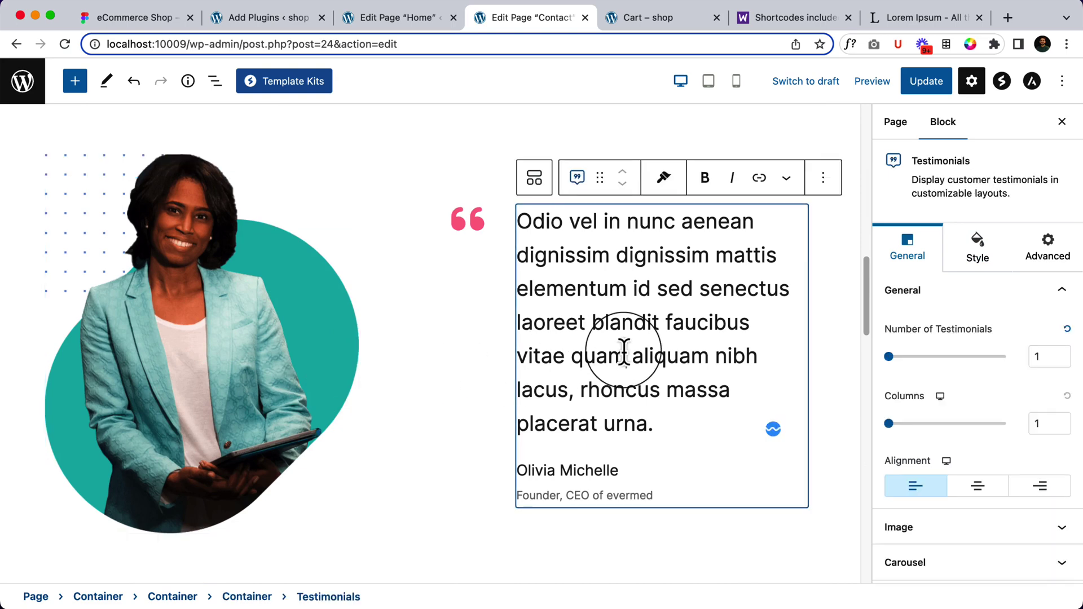
scroll(476, 311, "up", 6)
scroll(479, 313, "up", 4)
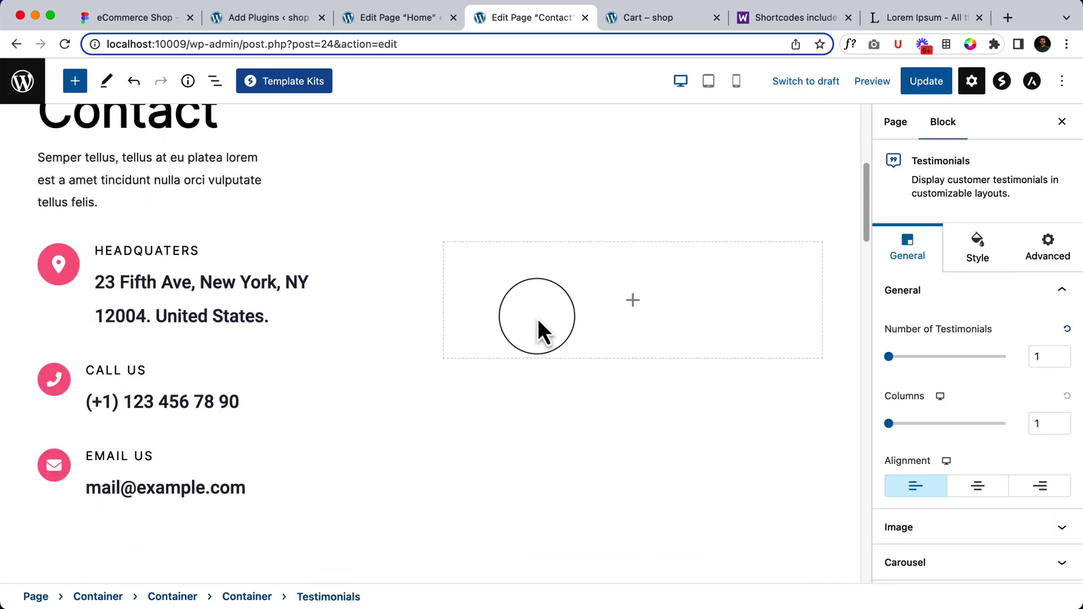
Insert a Spectra Form using the Simple Contact Form layout into the empty container, then update the page.
left_click(630, 311)
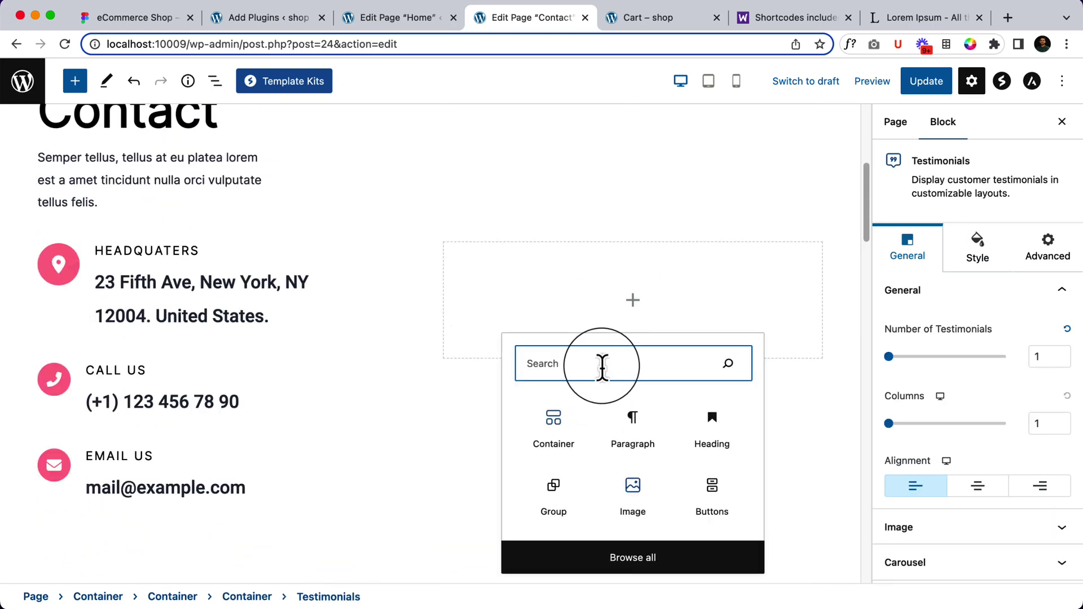
type("for")
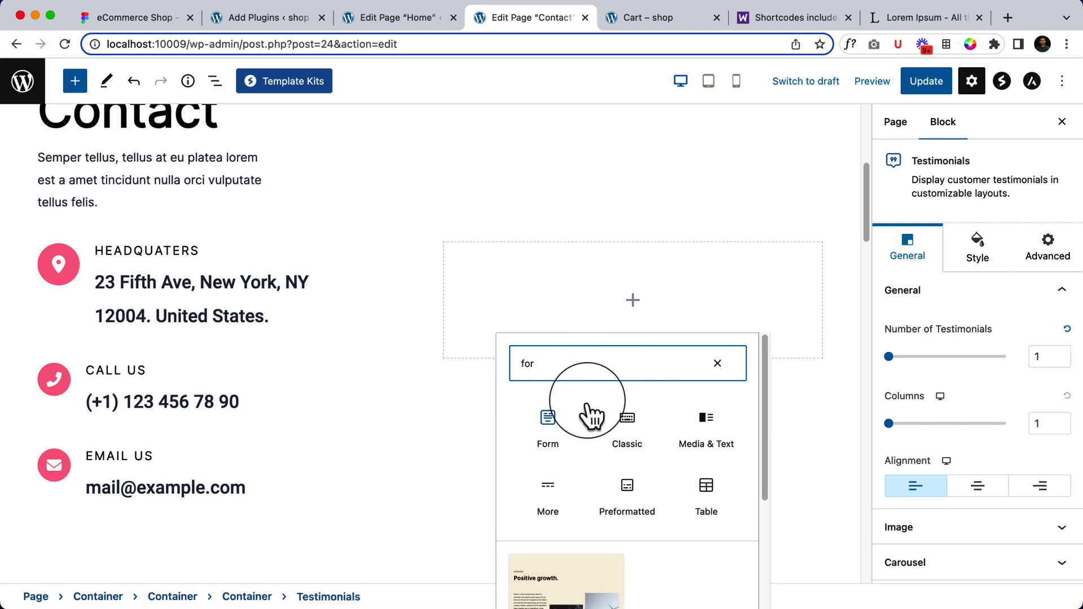
left_click(550, 429)
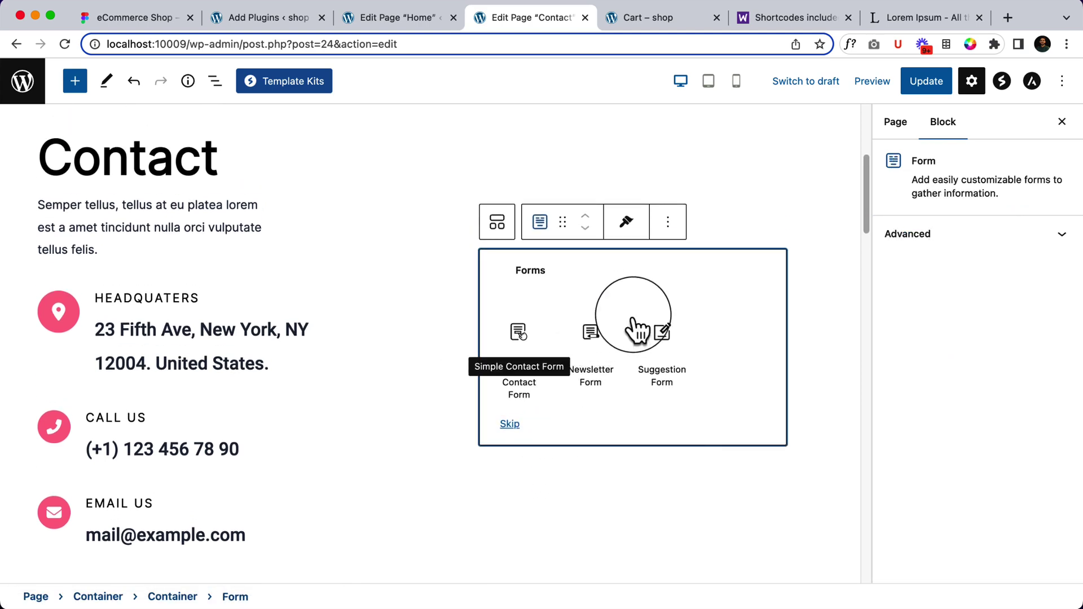
left_click(519, 335)
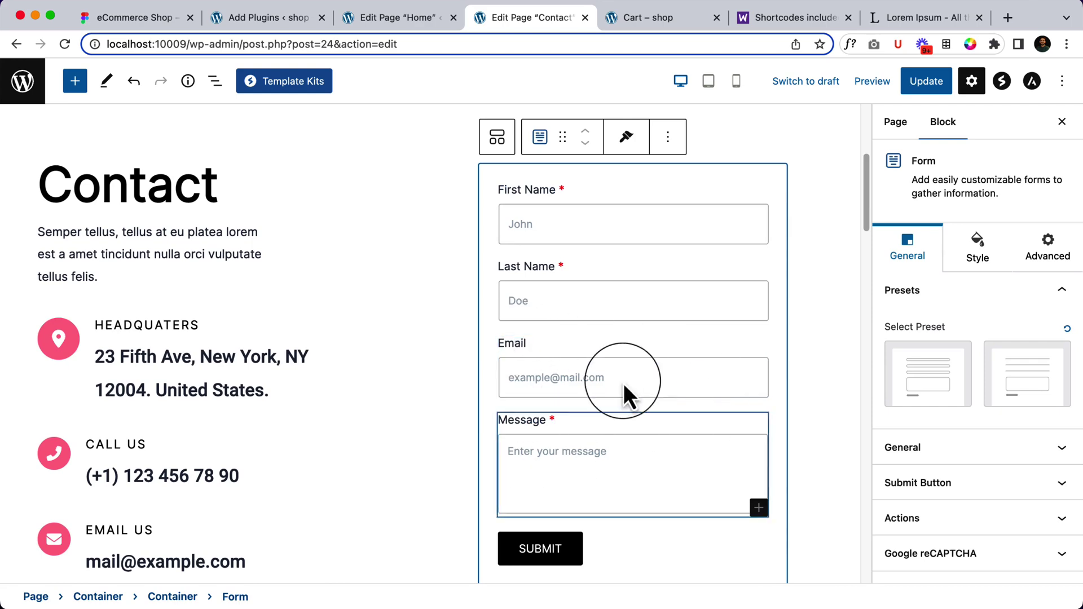
left_click(978, 451)
scroll(982, 395, "down", 2)
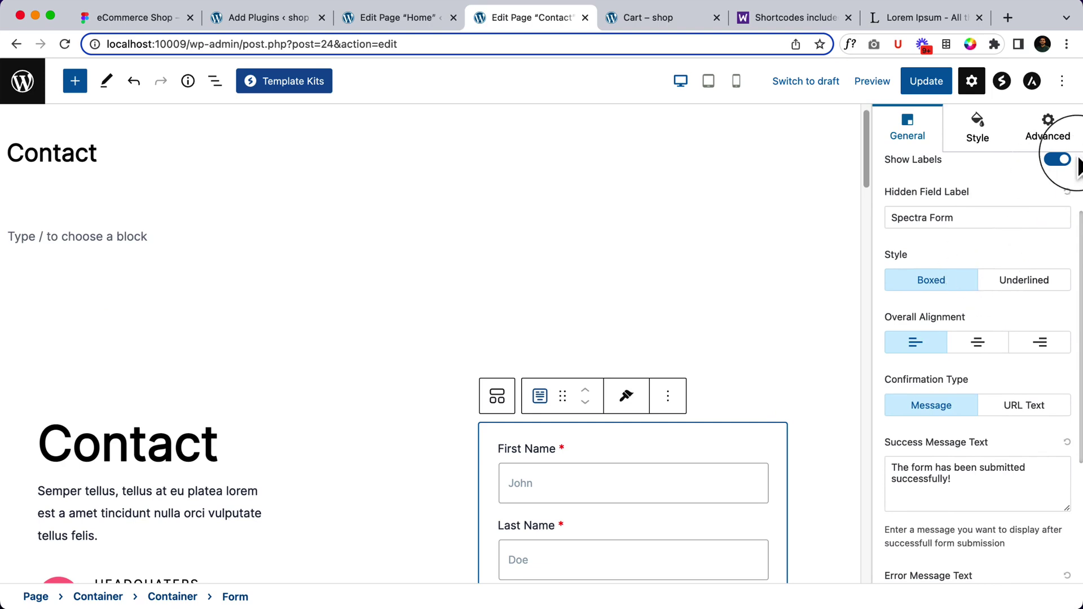
left_click(927, 81)
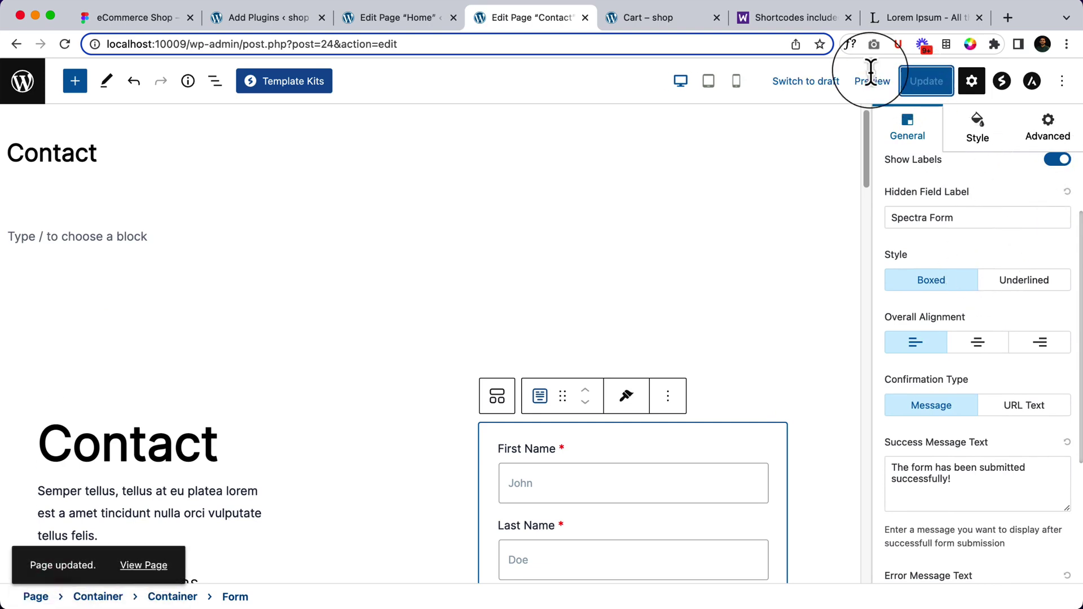
left_click(655, 26)
View the live Contact page with its duplicate Contact heading.
left_click(654, 113)
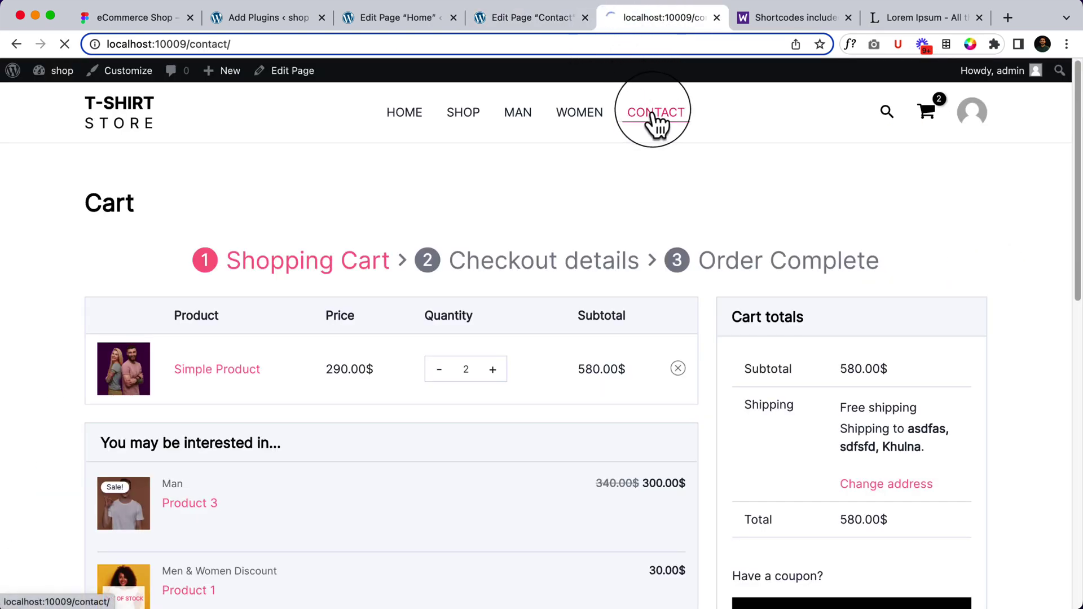
scroll(515, 396, "down", 8)
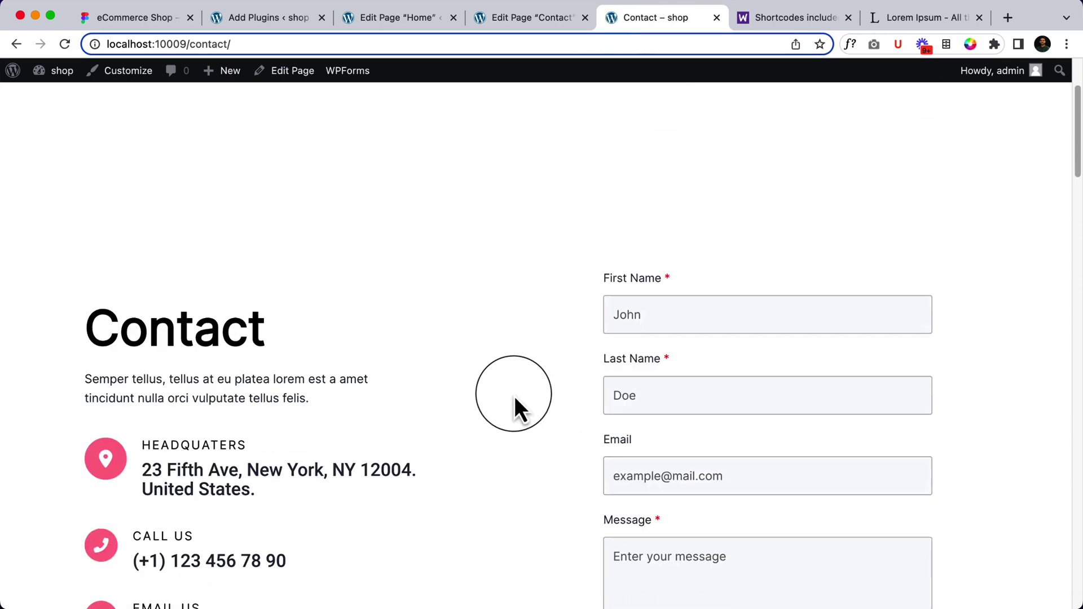
scroll(514, 396, "down", 20)
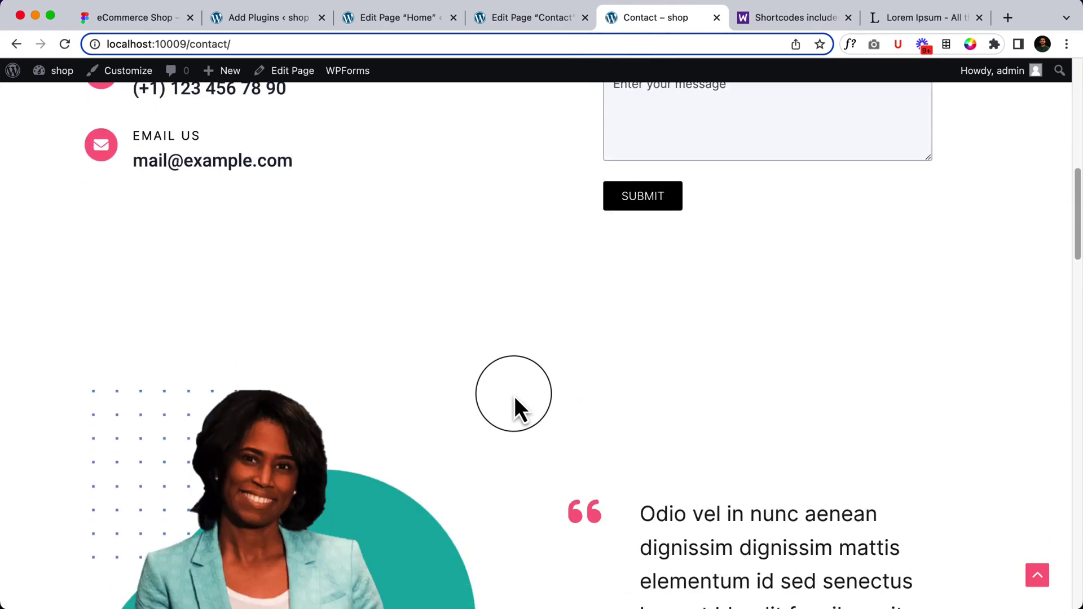
scroll(602, 508, "down", 13)
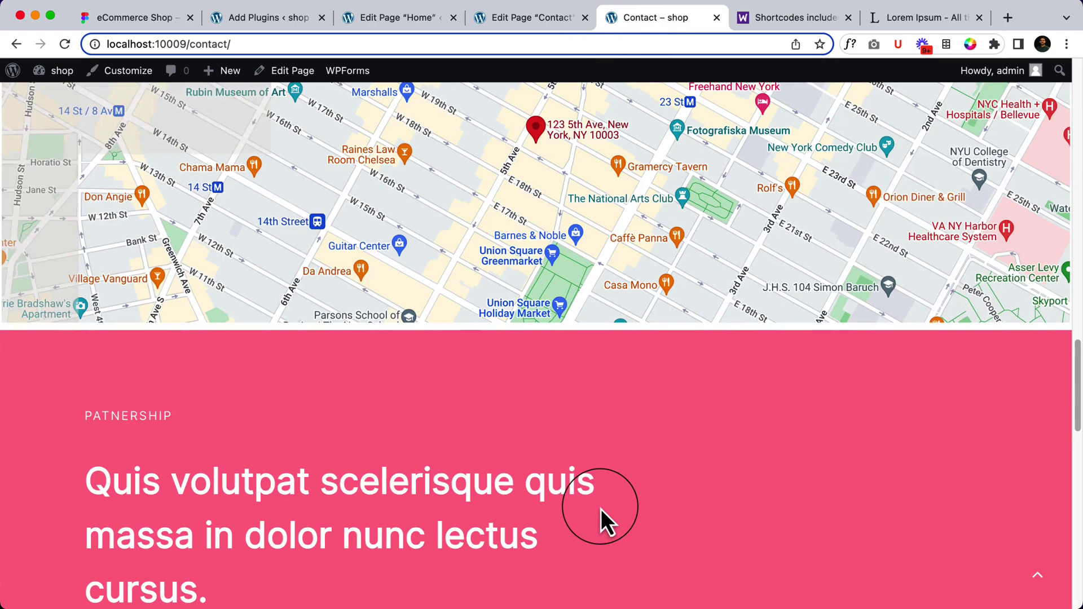
scroll(602, 508, "down", 5)
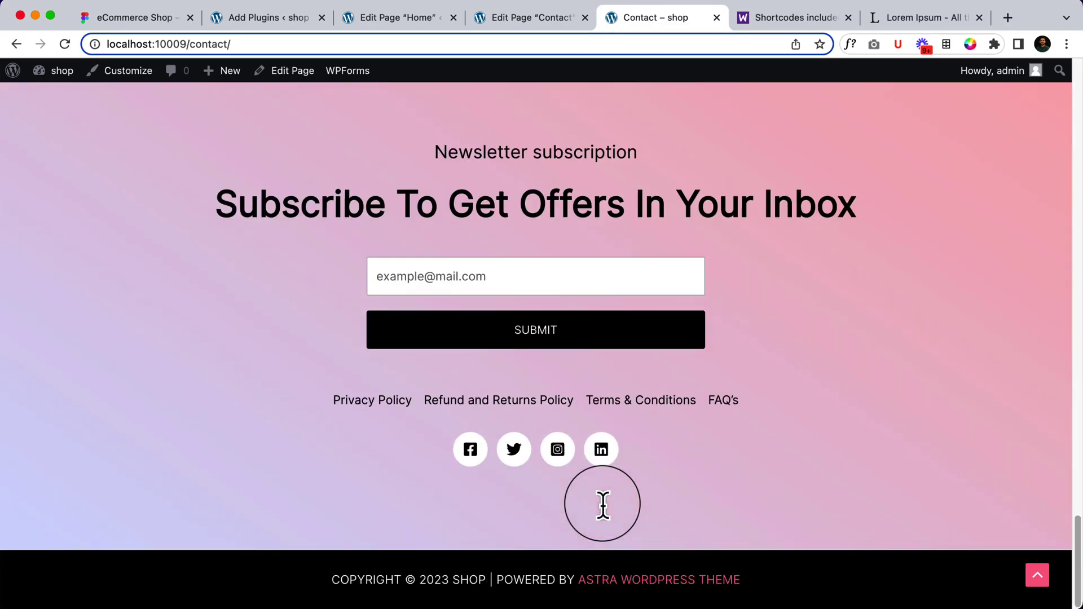
scroll(604, 508, "up", 15)
scroll(605, 507, "up", 15)
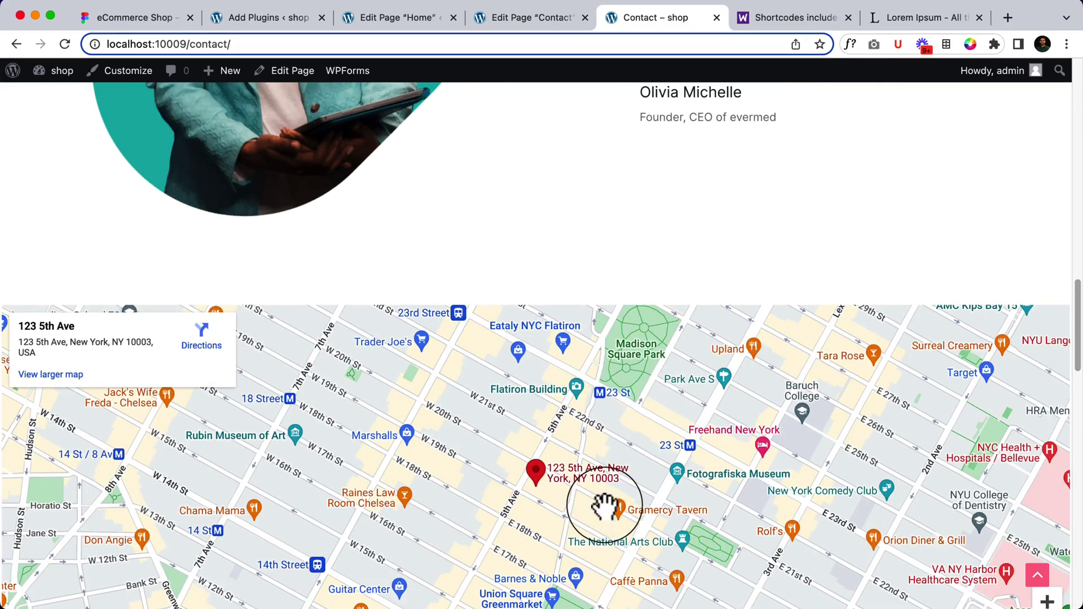
scroll(617, 517, "up", 3)
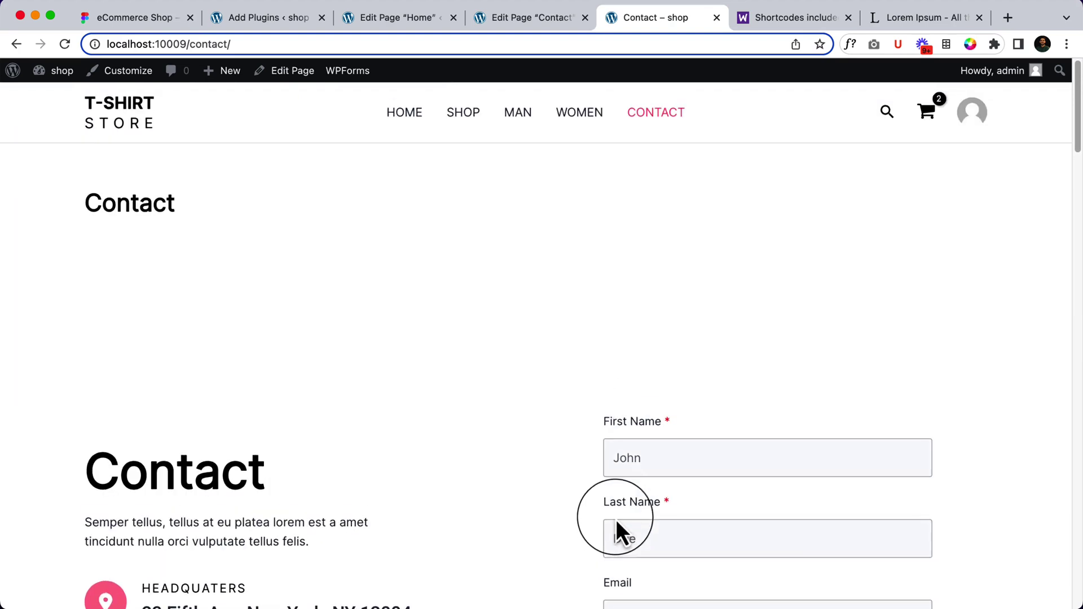
Select the Contact page title back in the editor.
left_click_drag(64, 198, 215, 233)
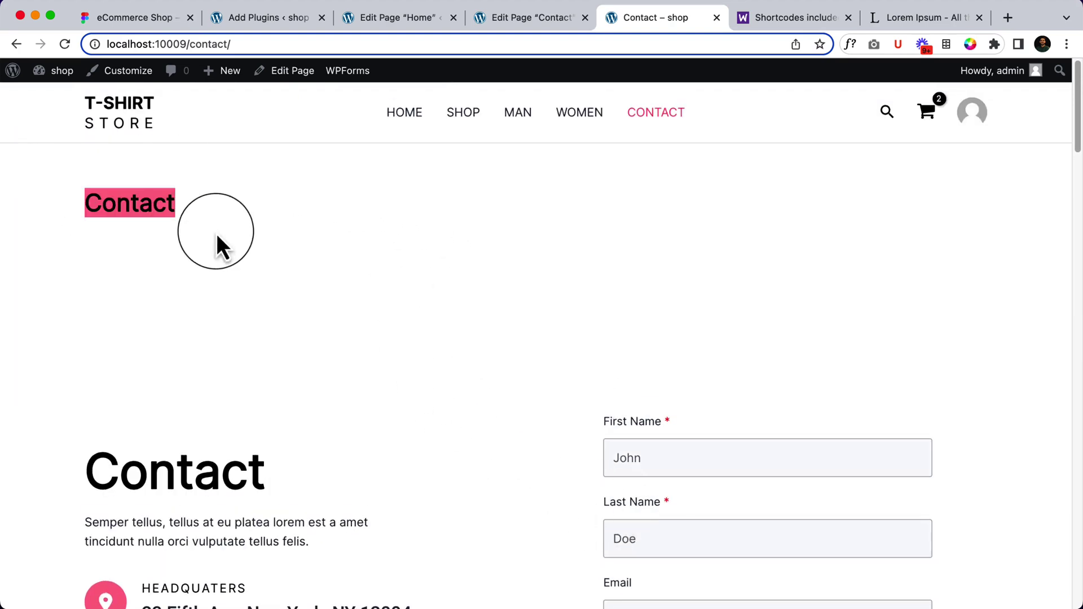
left_click(499, 20)
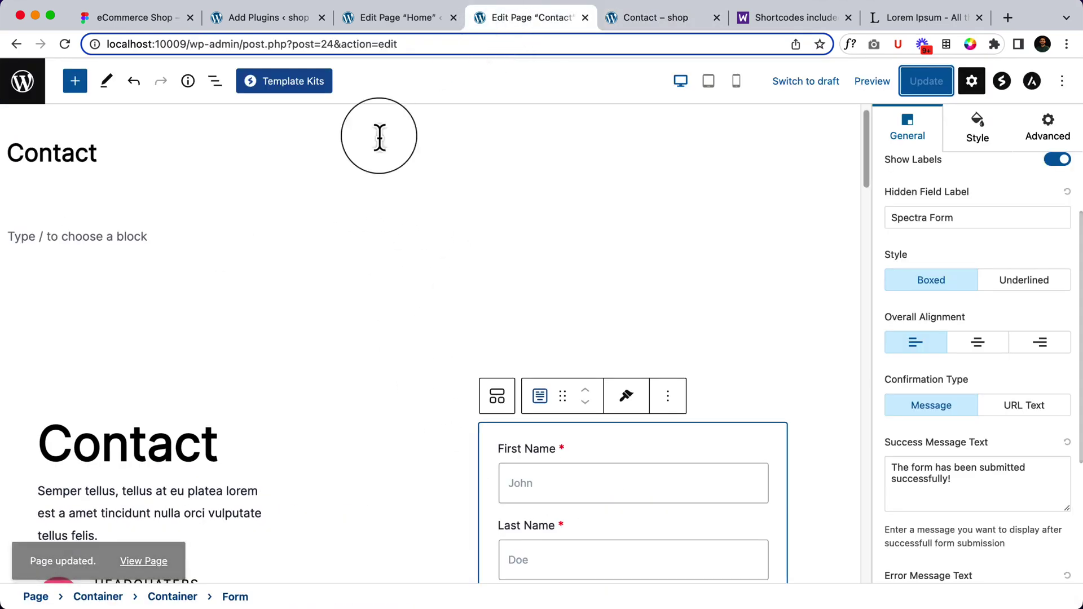
left_click(111, 144)
Hide the Contact page title and delete the empty paragraph block beneath it.
left_click(14, 115)
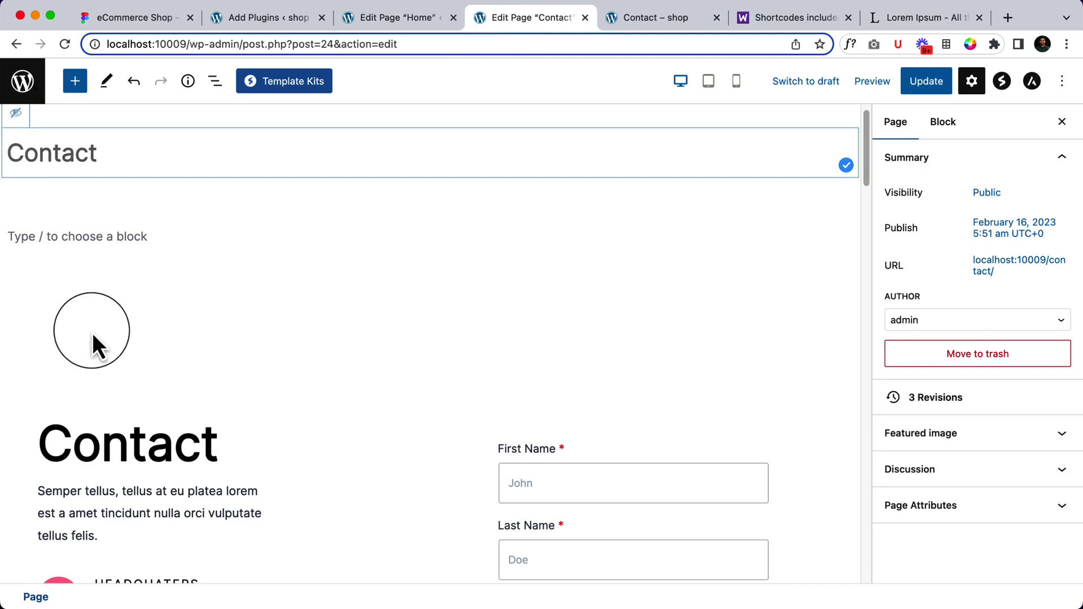
left_click(94, 333)
left_click(333, 237)
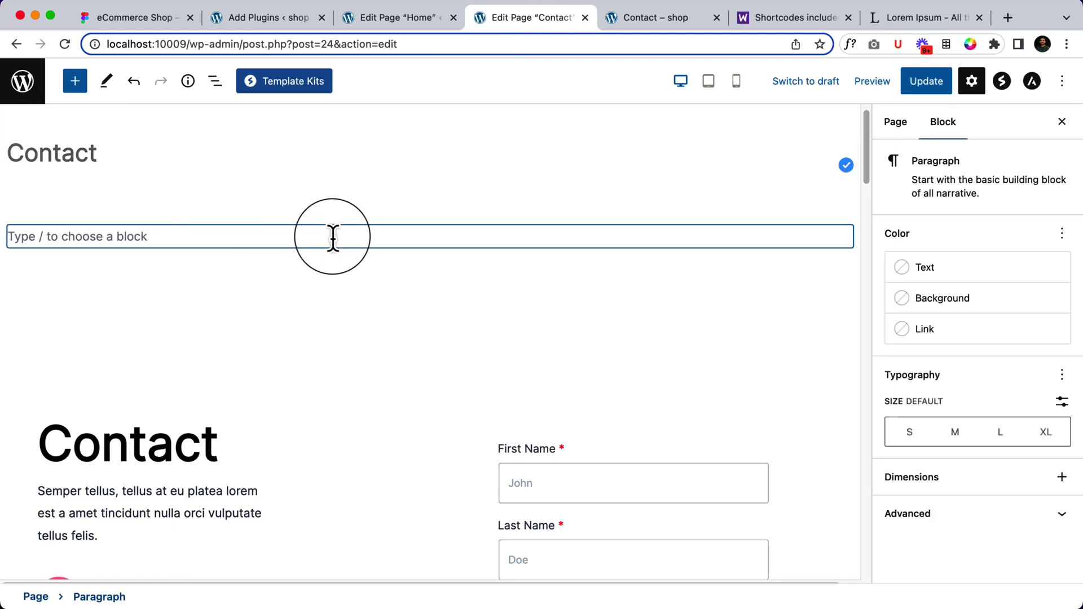
key("BackSpace")
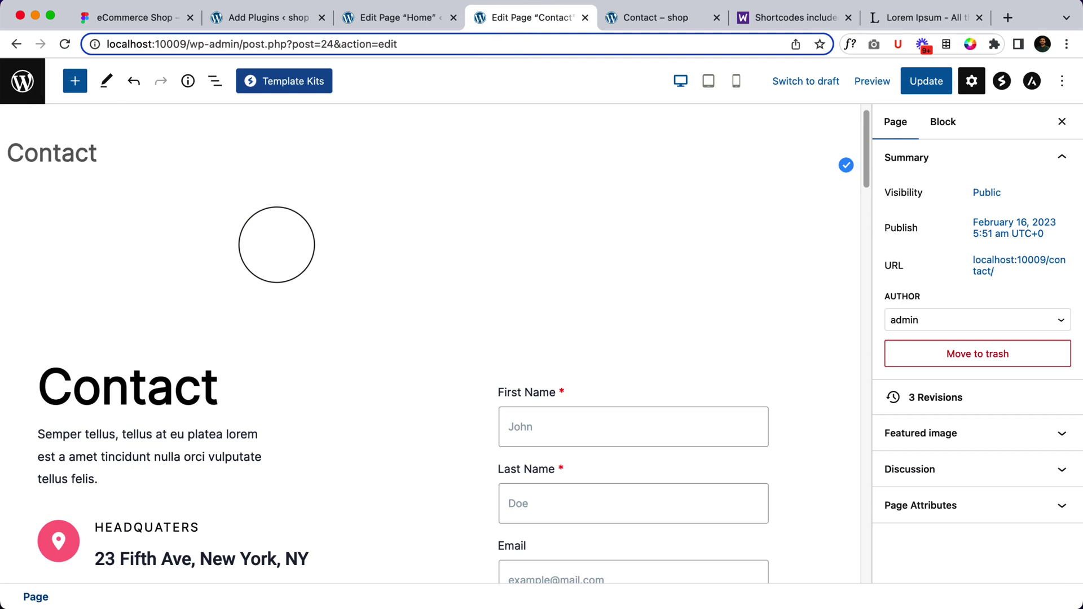
Update the Contact page and switch to the live page.
left_click(226, 292)
left_click(928, 76)
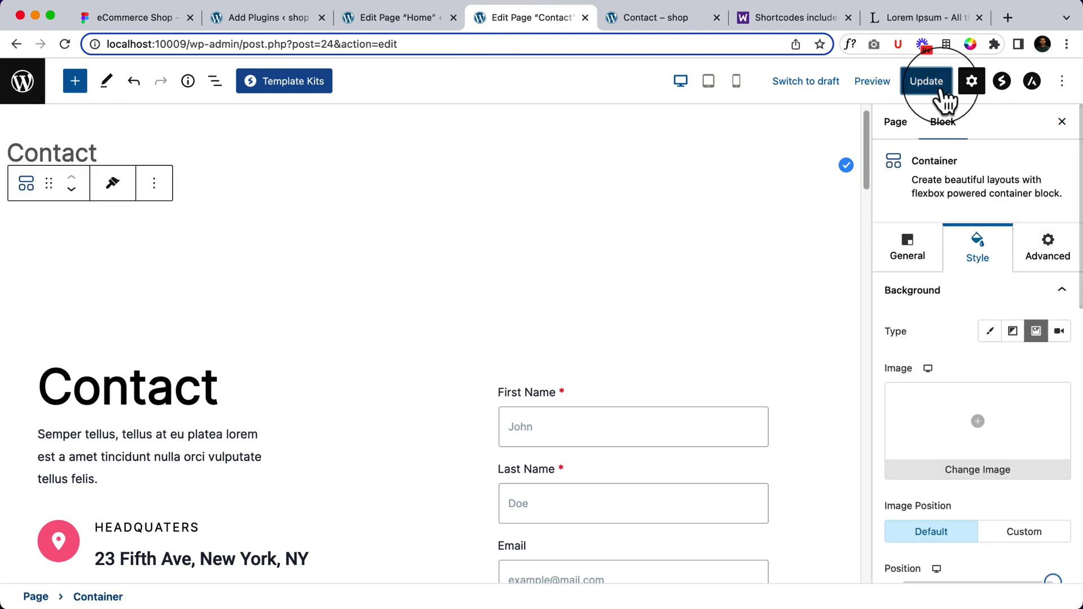
left_click(669, 22)
Reload the live Contact page and scroll down past the form, testimonial and map.
right_click(430, 252)
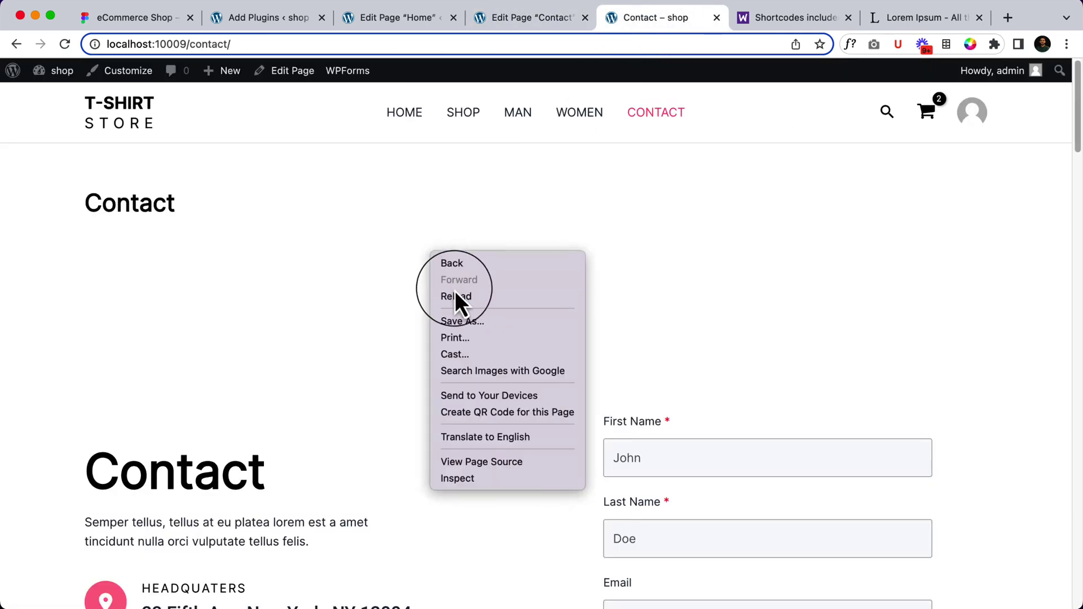
left_click(457, 296)
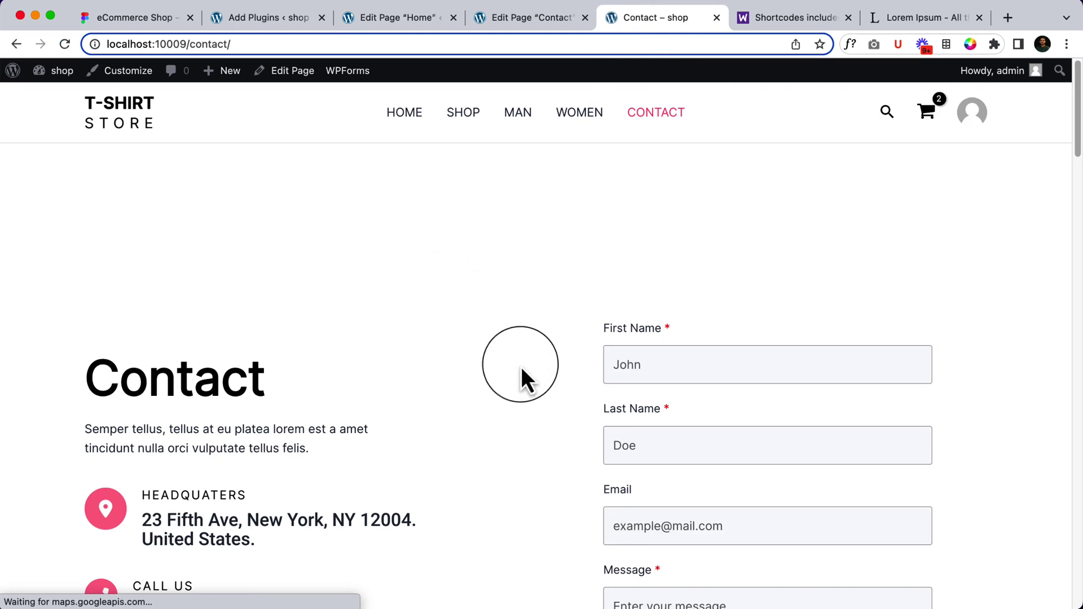
scroll(558, 421, "down", 3)
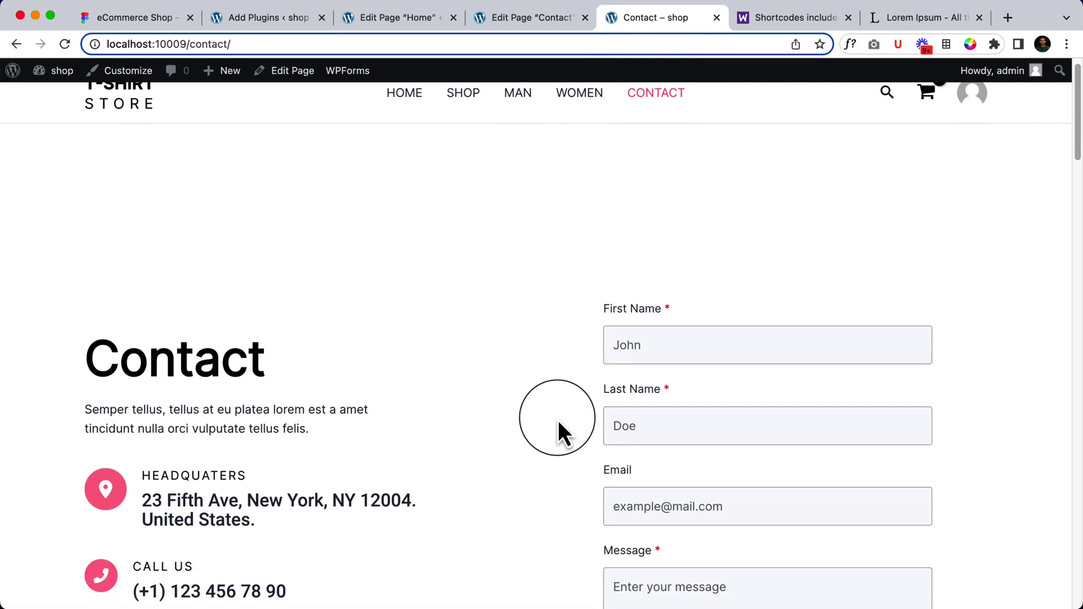
scroll(558, 421, "down", 10)
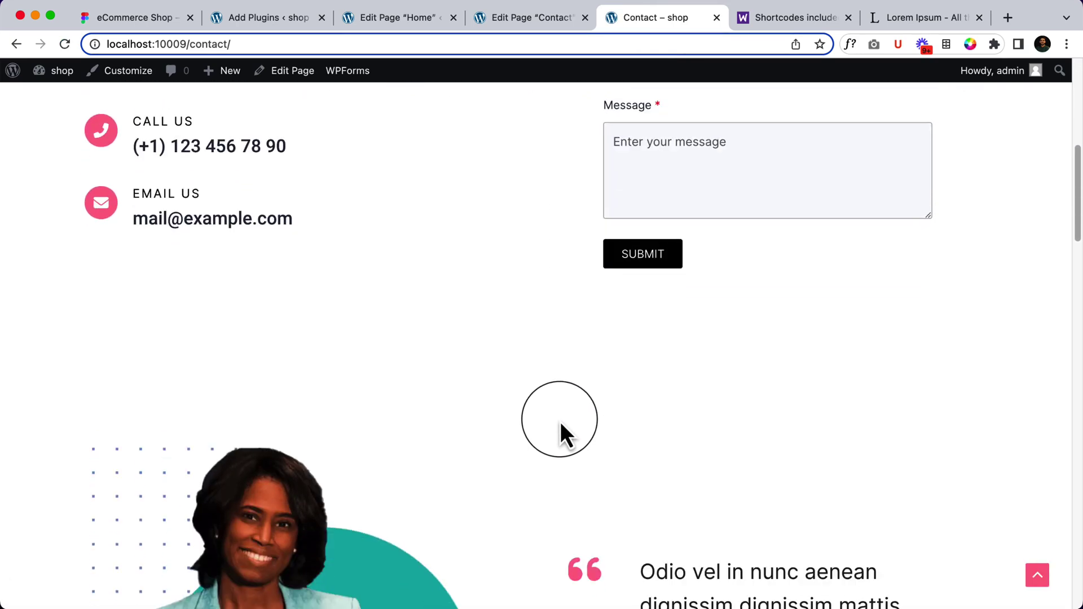
scroll(561, 422, "down", 8)
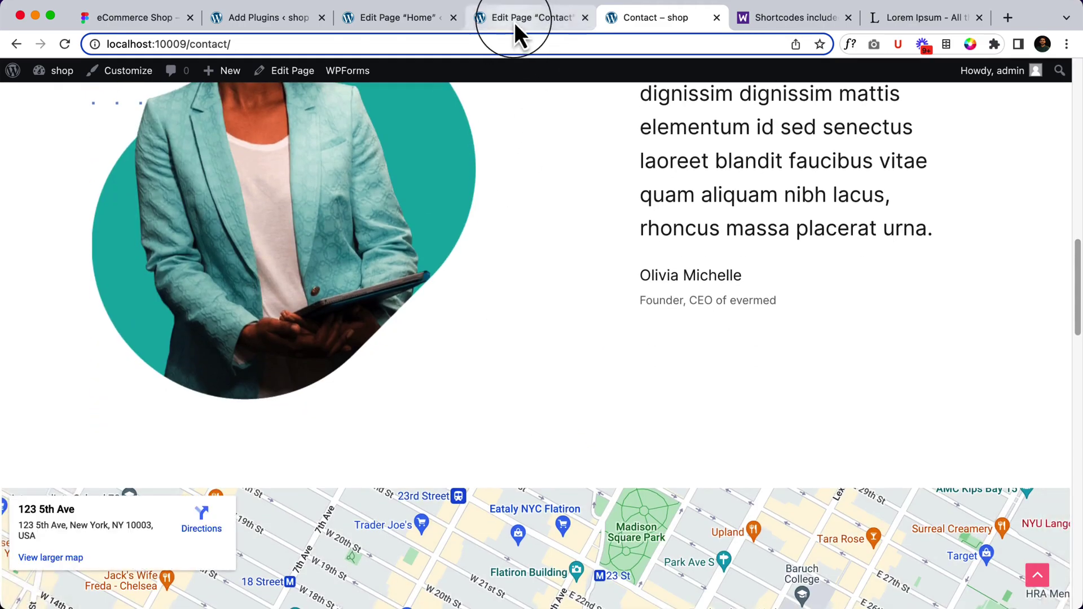
Back in the editor, delete the pink Partnership section.
left_click(514, 18)
scroll(293, 423, "down", 15)
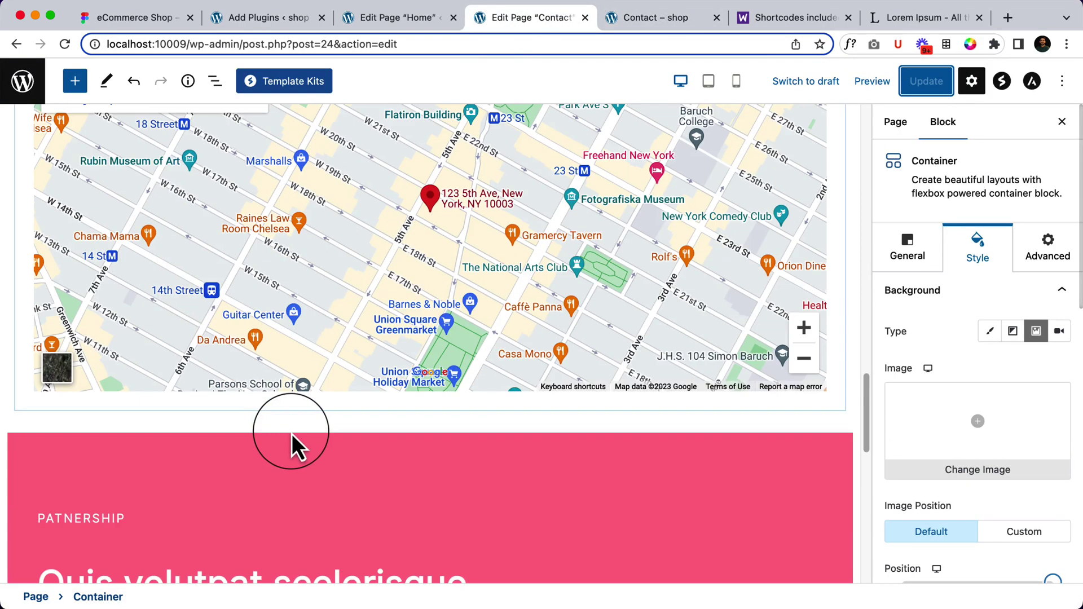
left_click(83, 427)
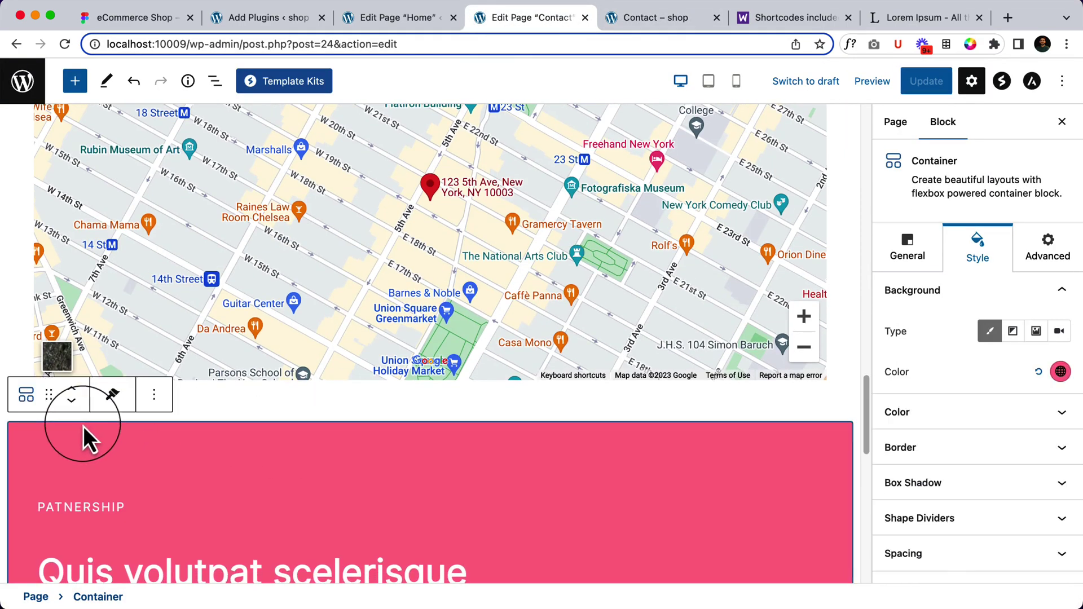
left_click(156, 399)
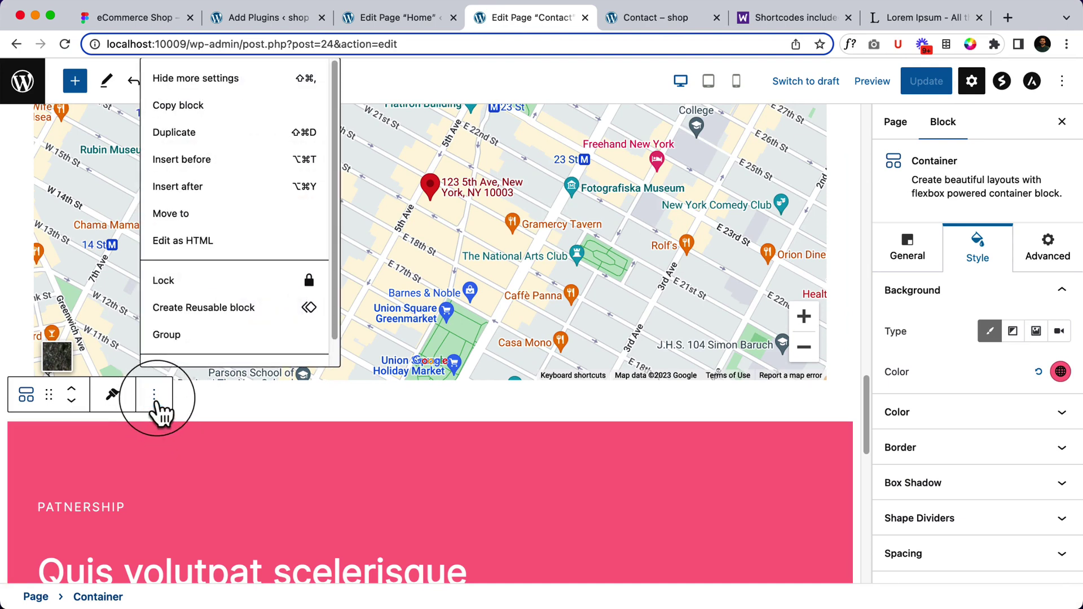
scroll(215, 330, "down", 1)
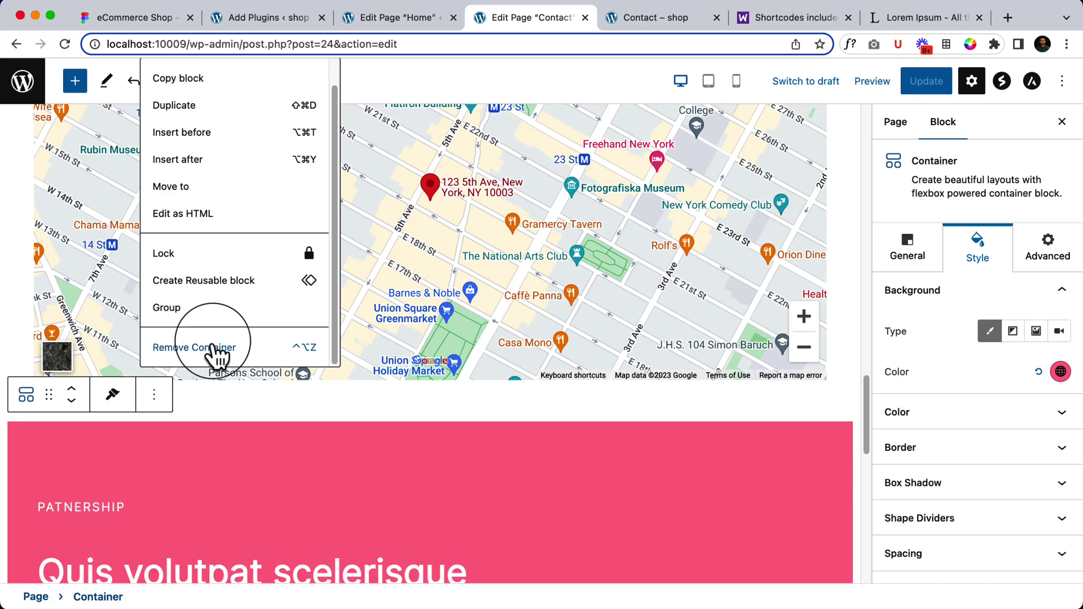
left_click(215, 347)
Delete the evermed testimonial info box.
scroll(159, 554, "down", 5)
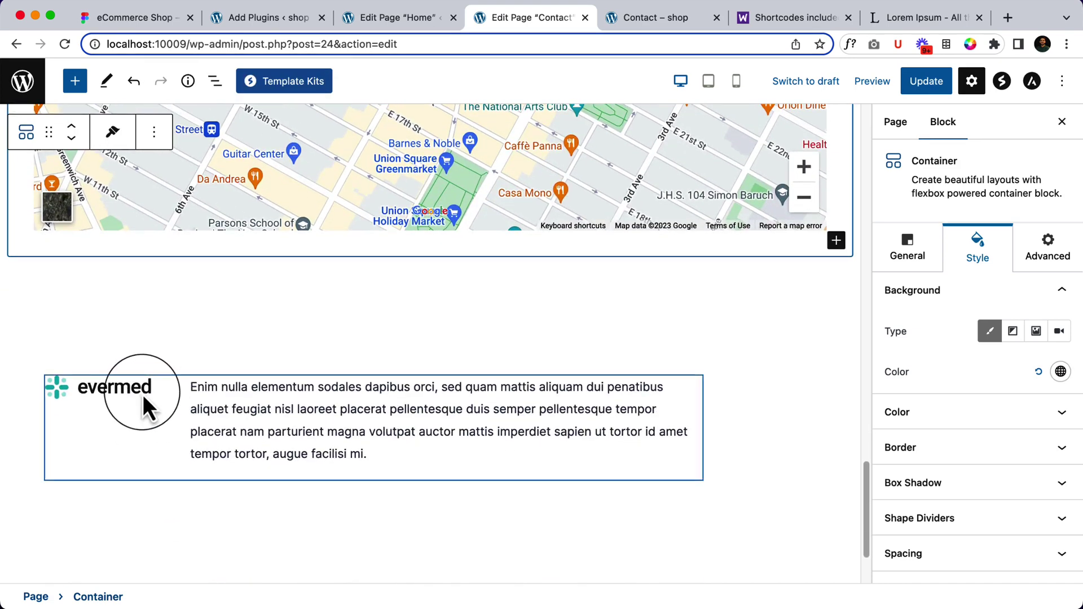
left_click(143, 395)
left_click(233, 348)
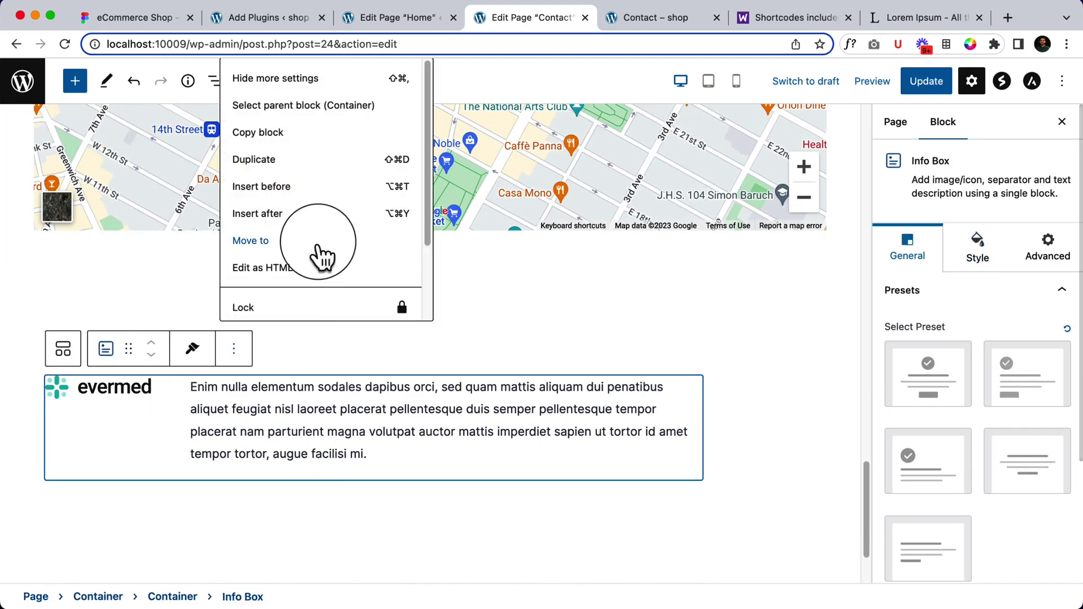
scroll(303, 310, "down", 4)
left_click(299, 302)
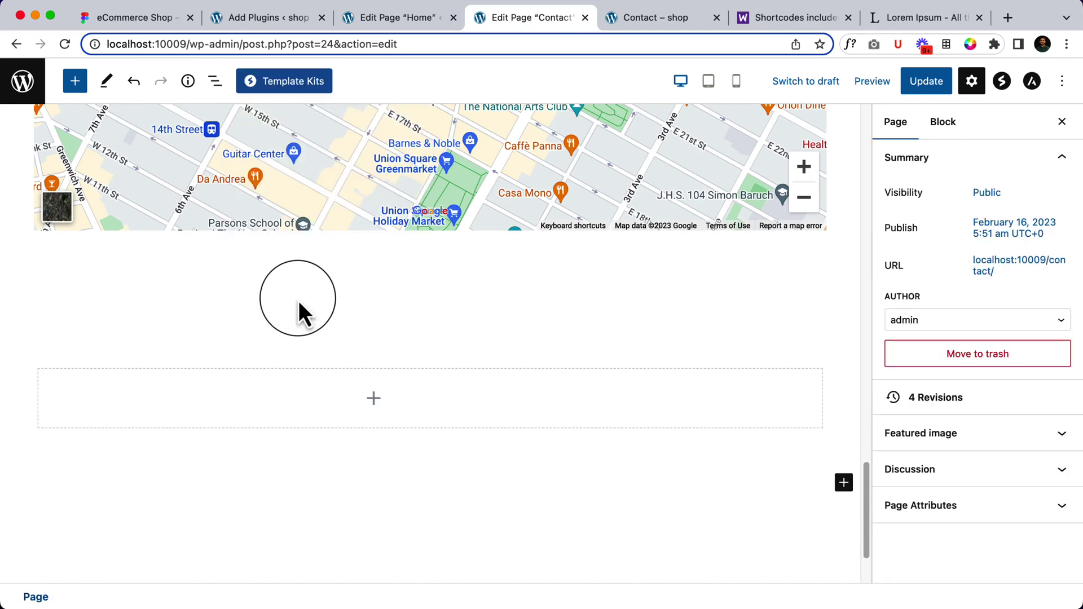
Remove the two leftover empty containers below the map, then deselect and scroll back up.
left_click(116, 403)
left_click(227, 345)
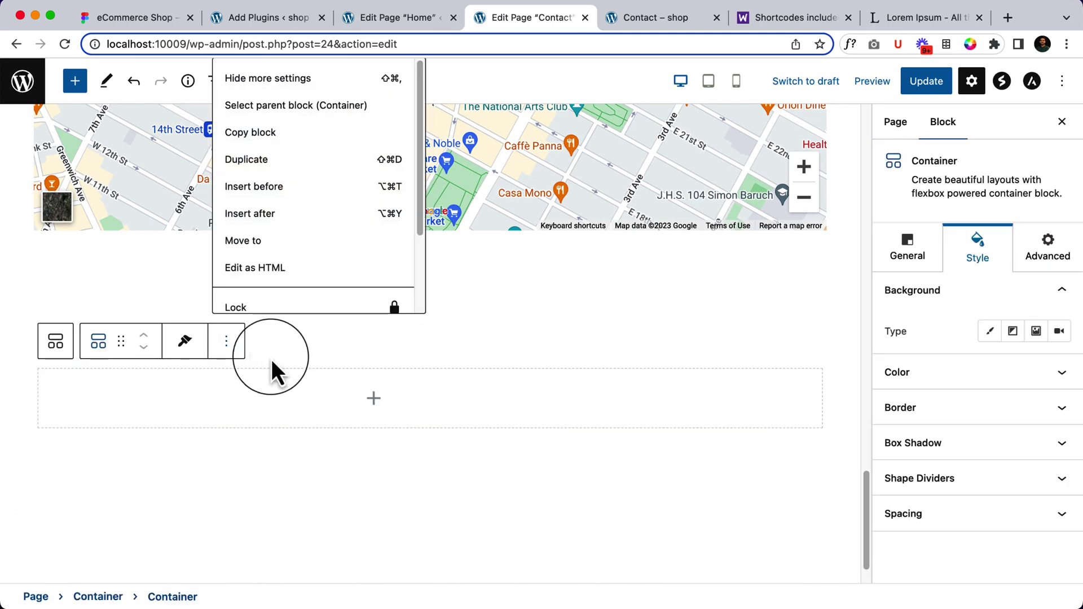
scroll(281, 314, "down", 4)
left_click(304, 297)
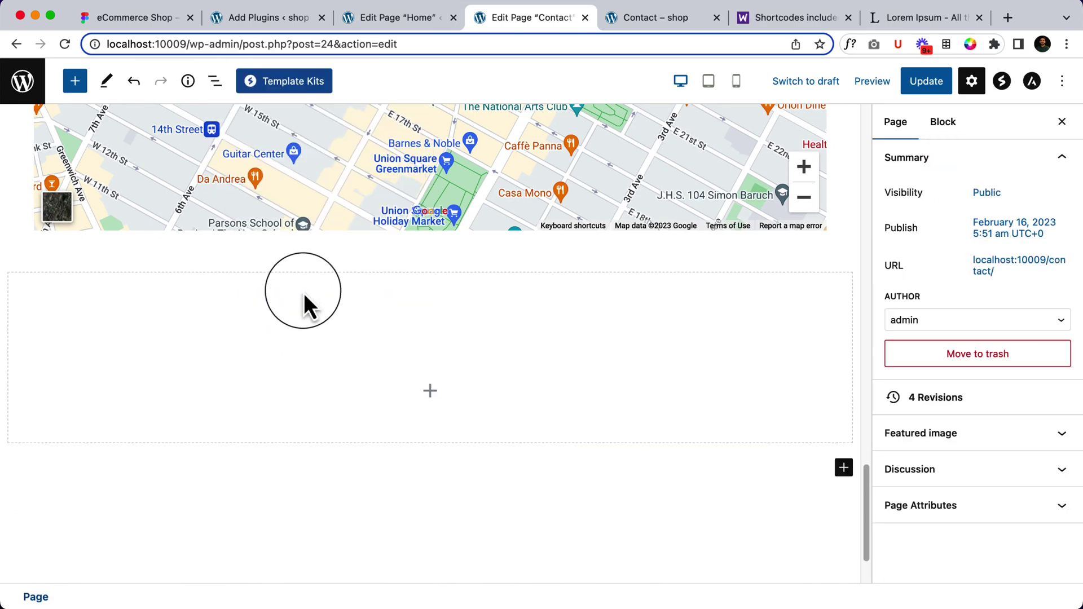
left_click(164, 294)
left_click(157, 254)
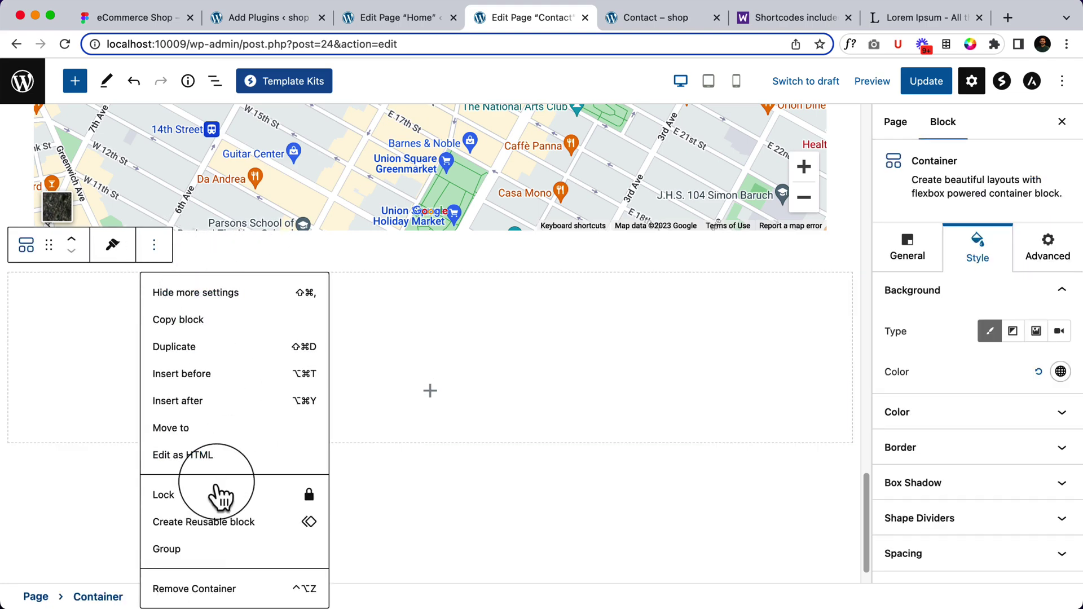
left_click(189, 587)
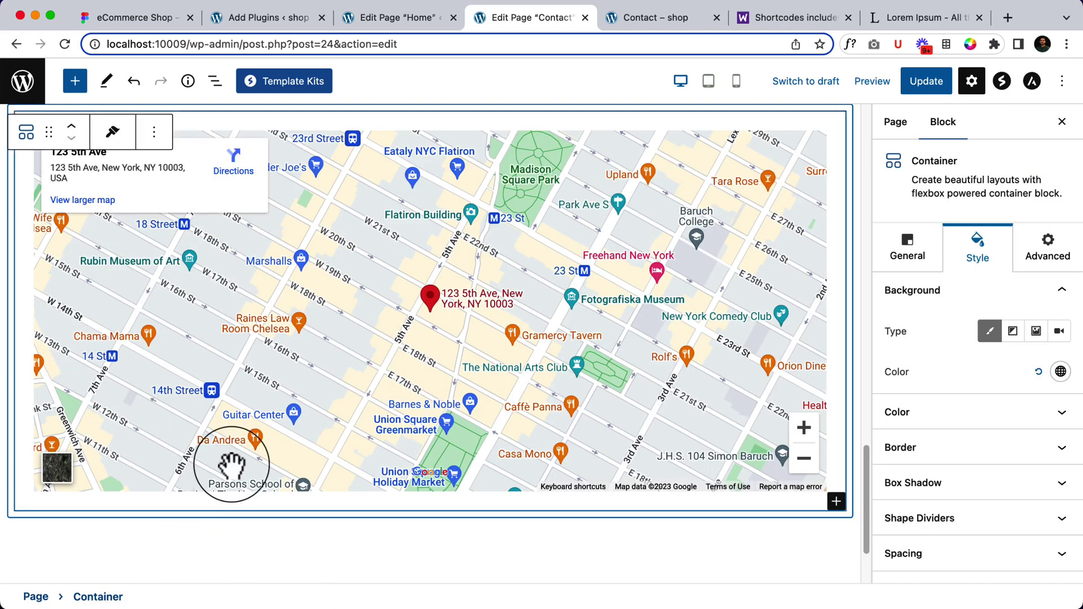
scroll(232, 465, "down", 3)
left_click(33, 421)
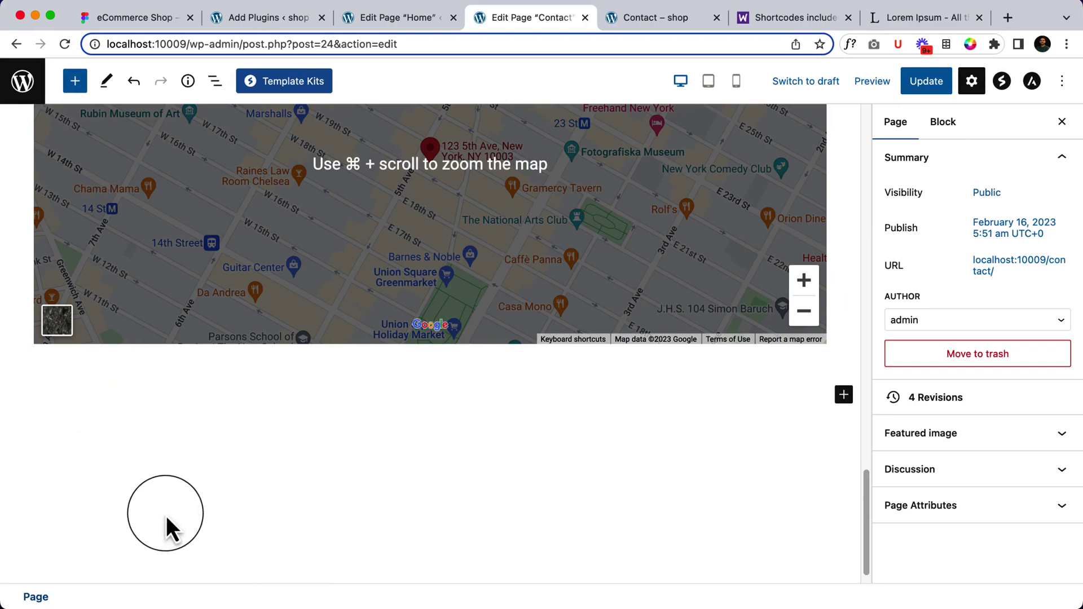
scroll(478, 493, "up", 10)
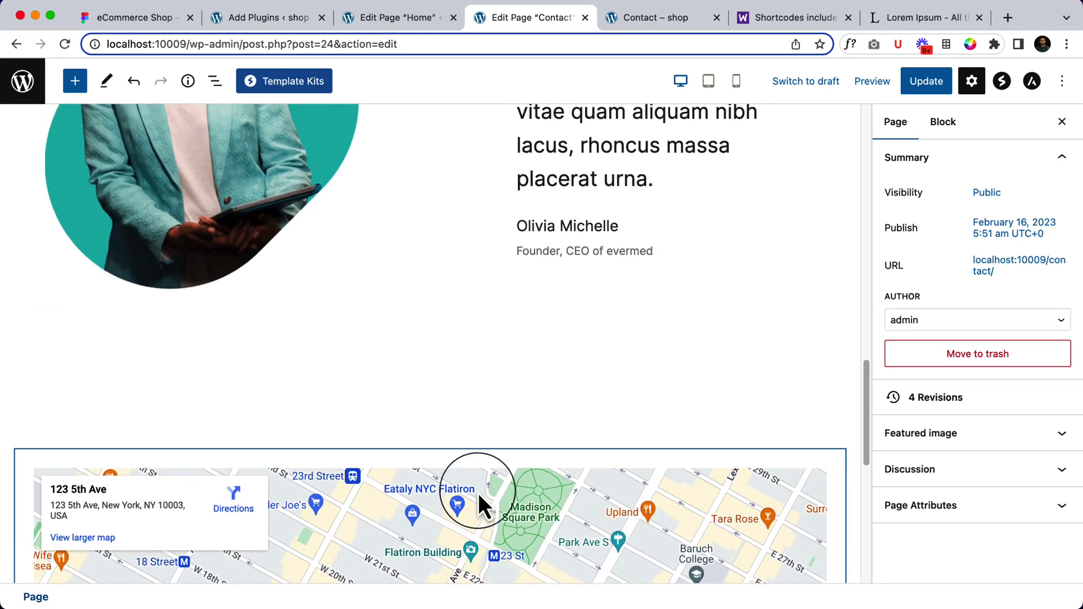
scroll(510, 371, "up", 10)
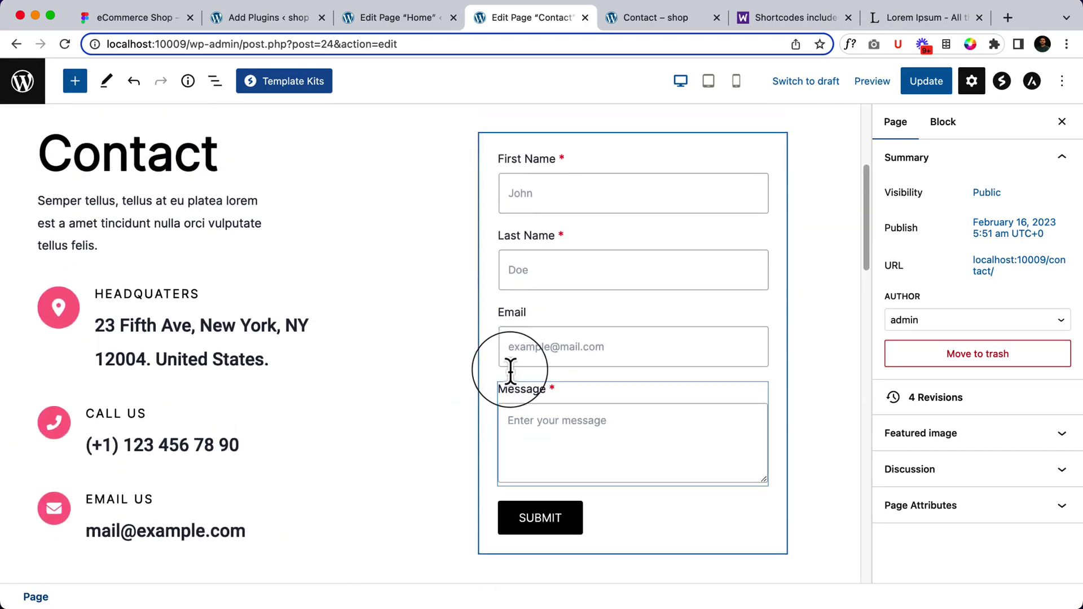
Set the Contact container's top padding from 160 to 80 and update the page.
left_click(145, 344)
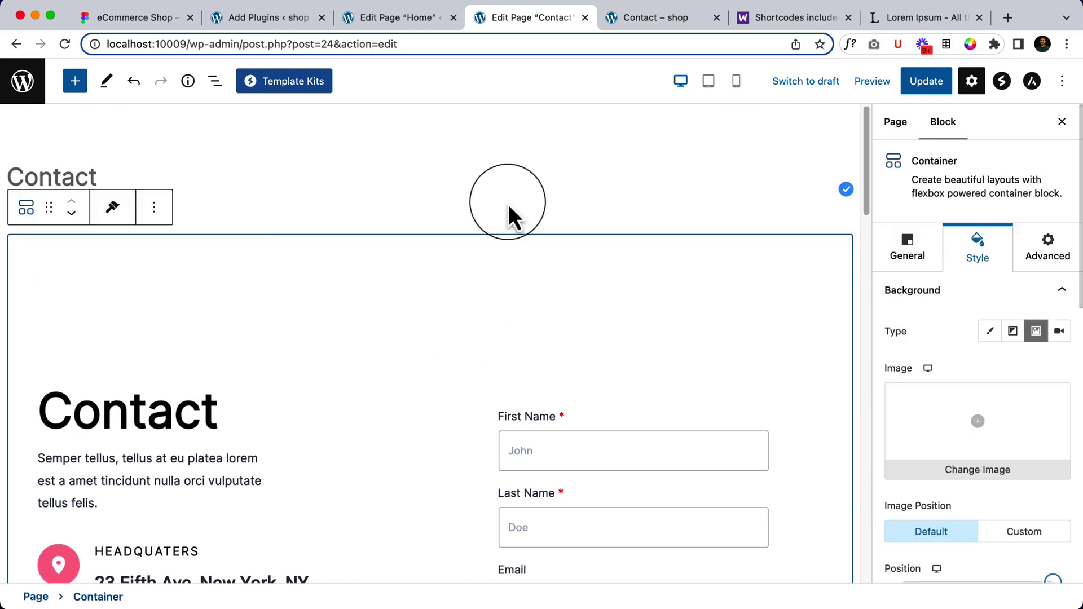
left_click(910, 254)
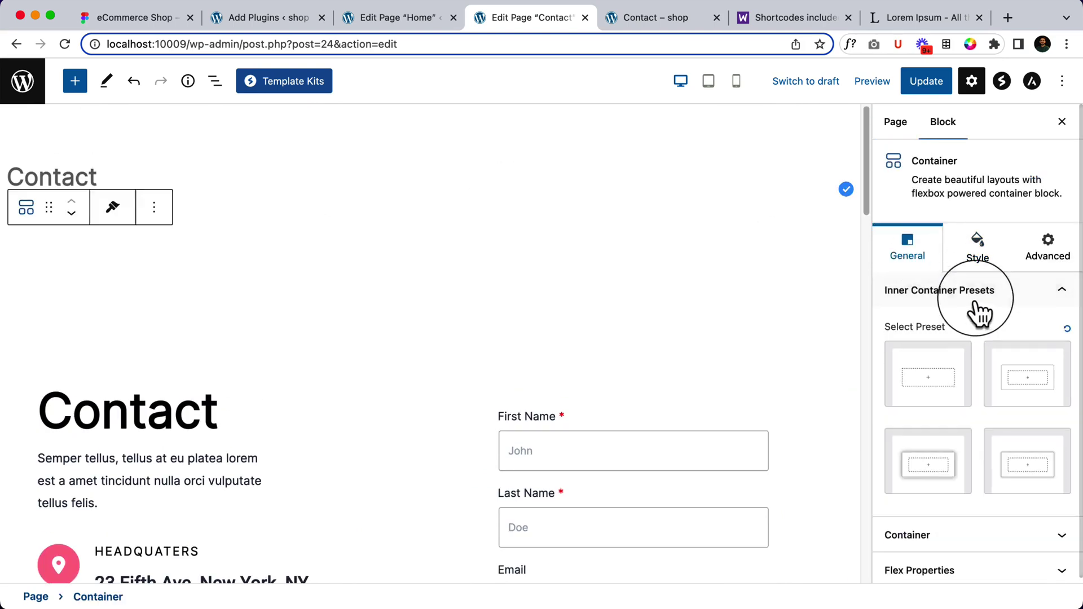
left_click(984, 257)
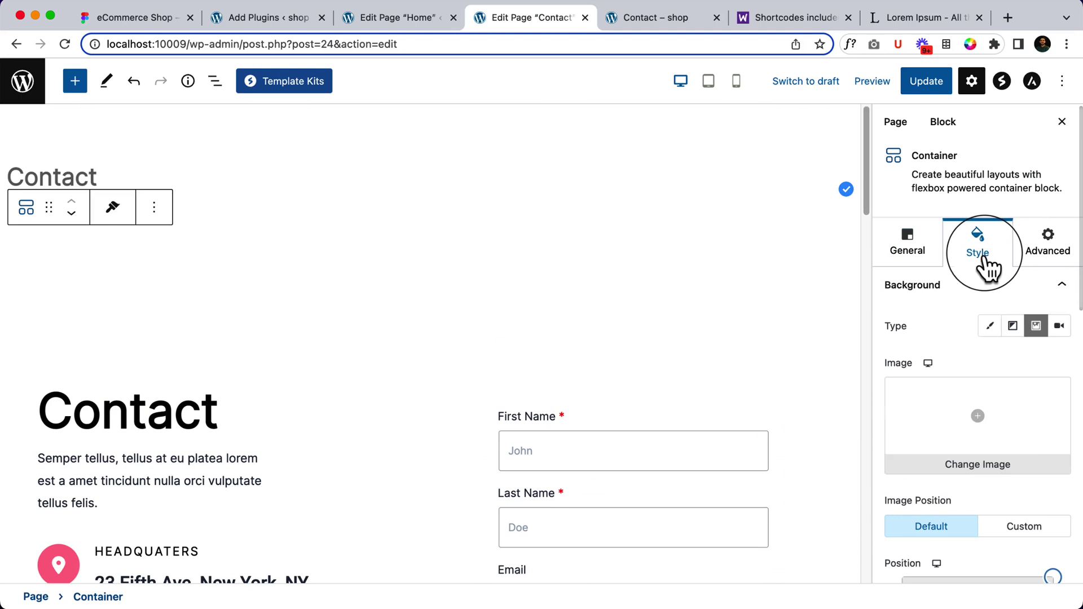
scroll(1000, 477, "down", 10)
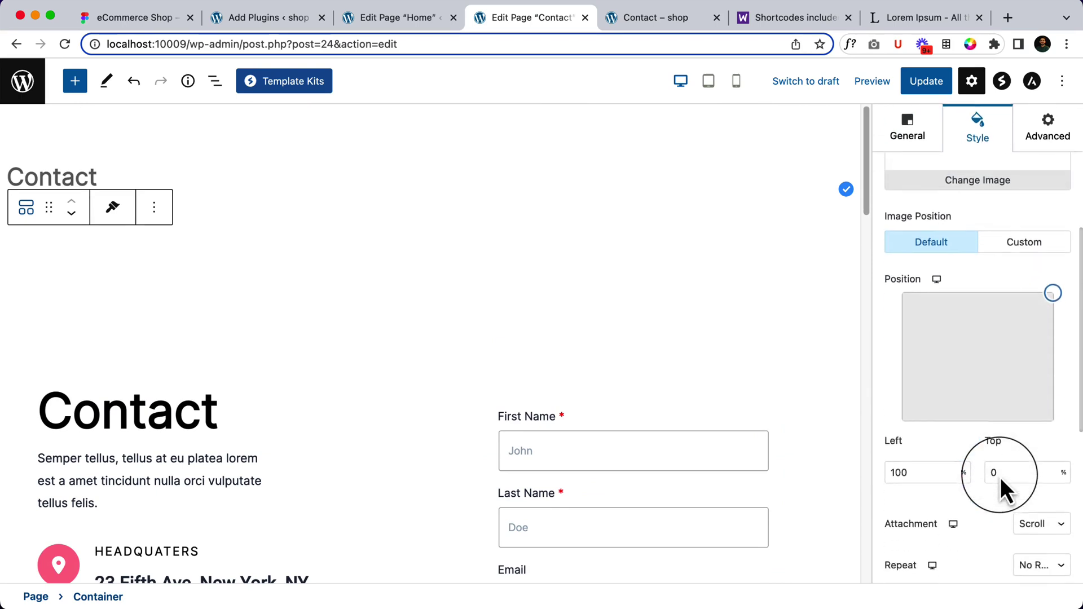
scroll(994, 379, "down", 8)
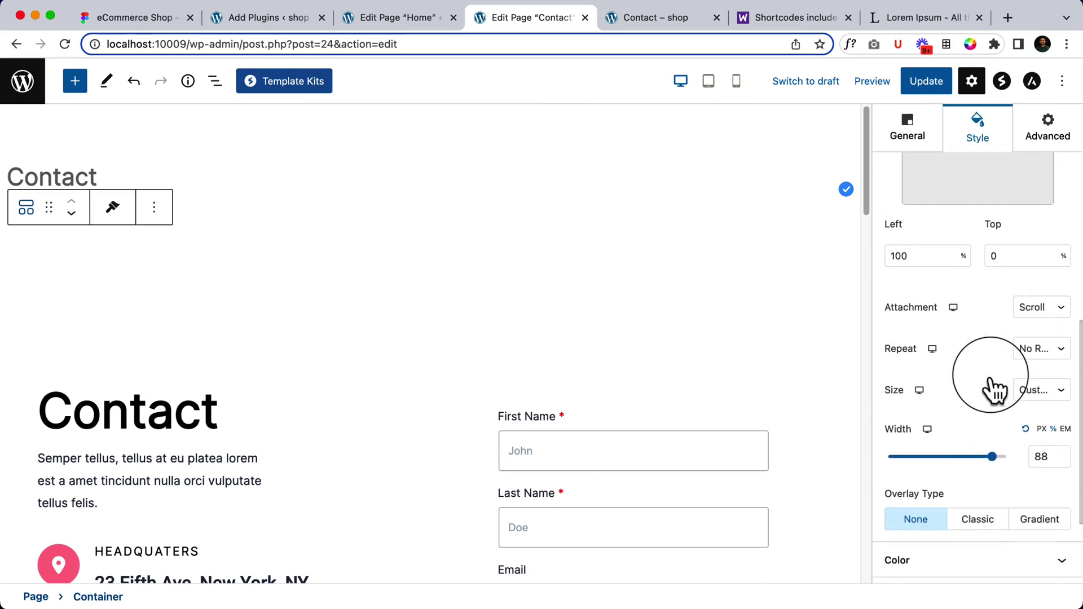
scroll(1007, 457, "down", 2)
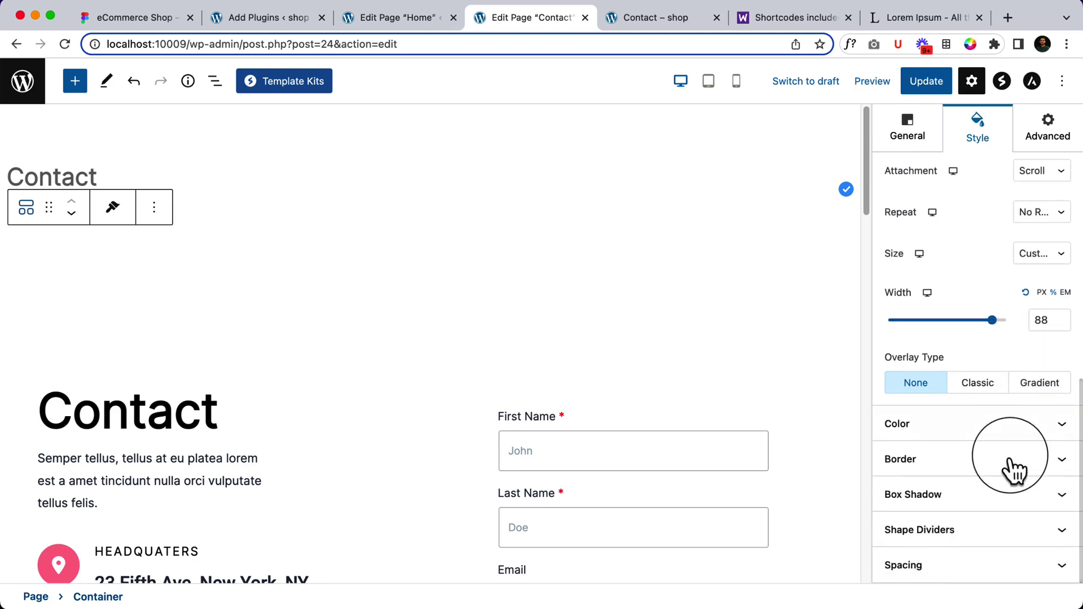
left_click(980, 563)
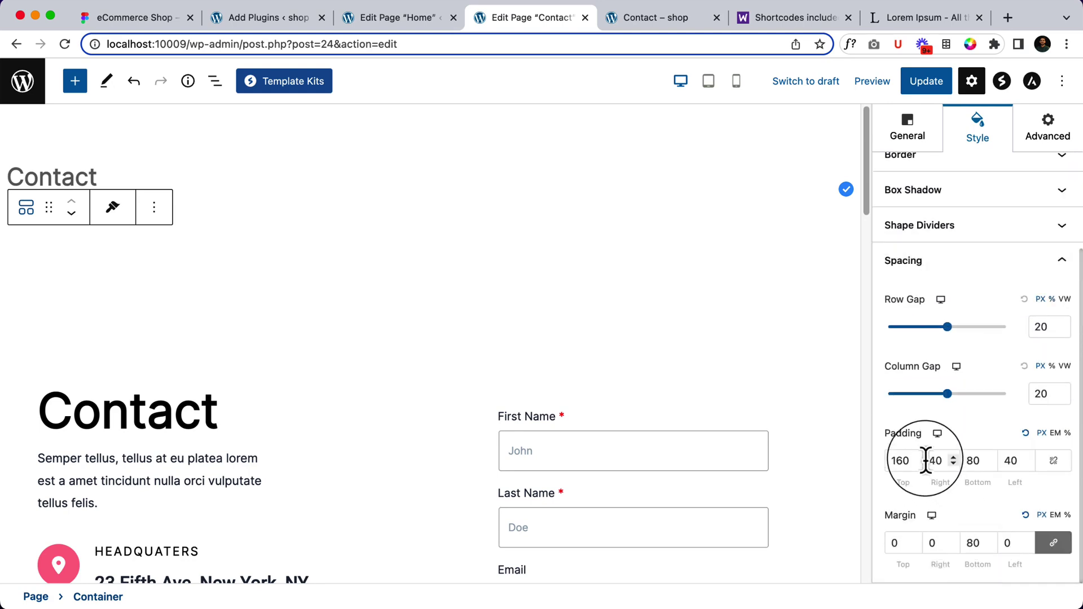
double_click(903, 460)
type("0")
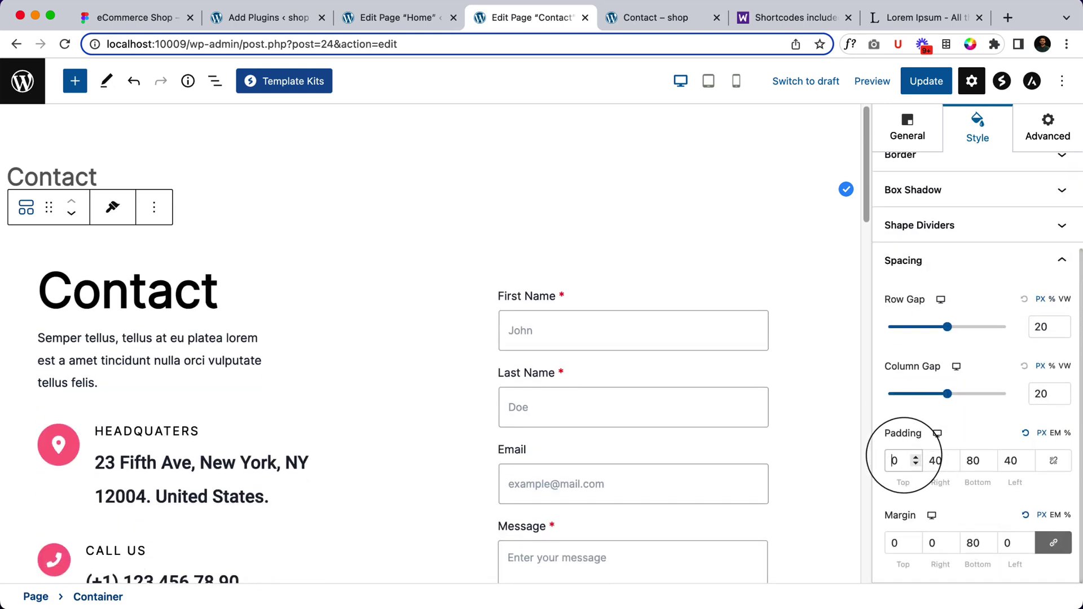
type("8")
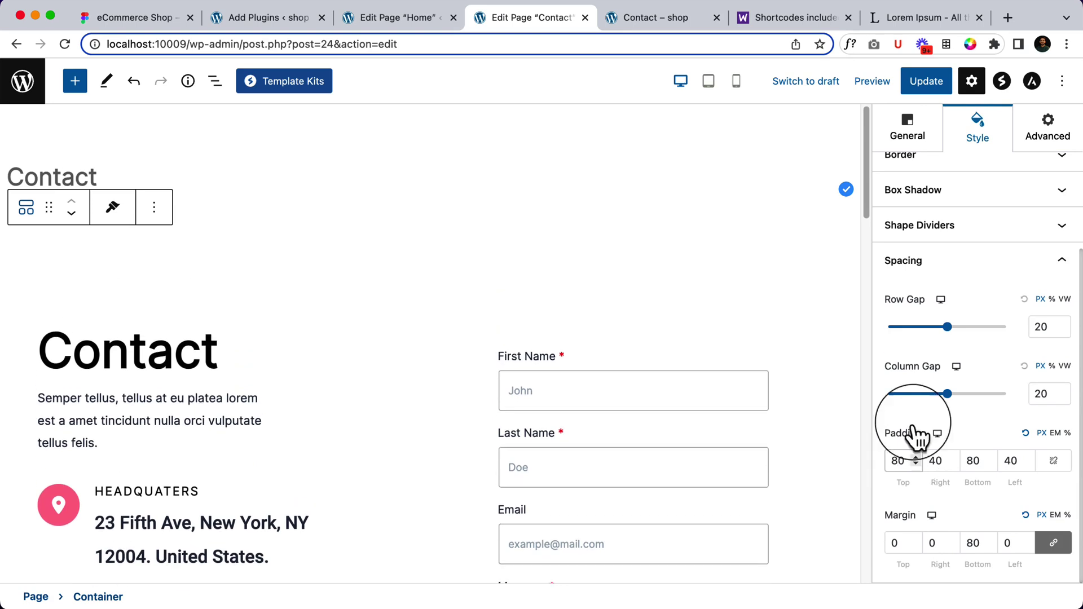
left_click(929, 89)
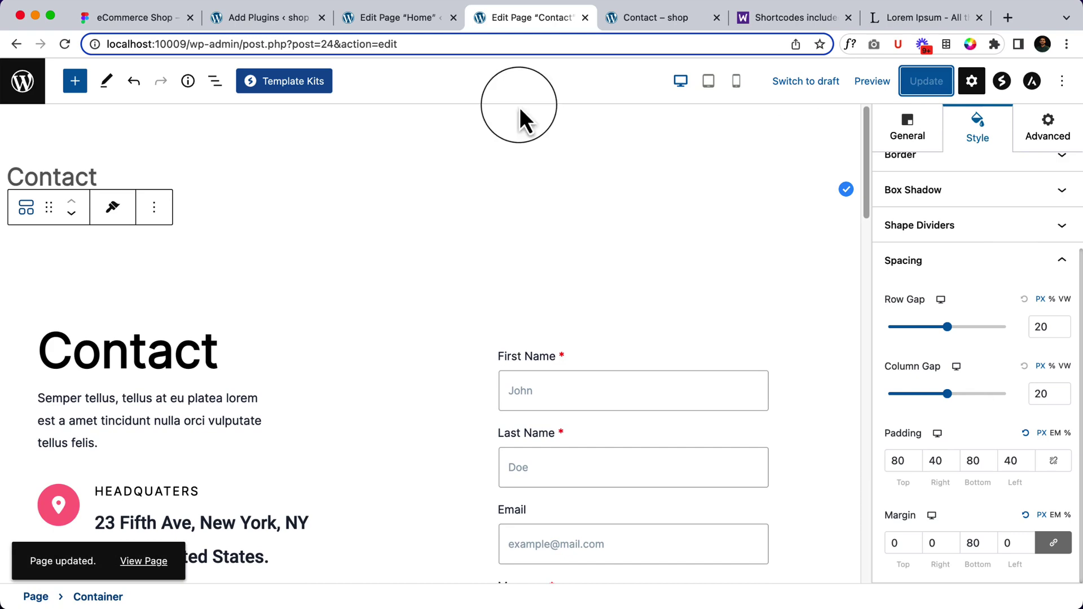
left_click(614, 23)
Reload the live Contact page and scroll through to check the tighter spacing above the form.
left_click(613, 43)
key("Return")
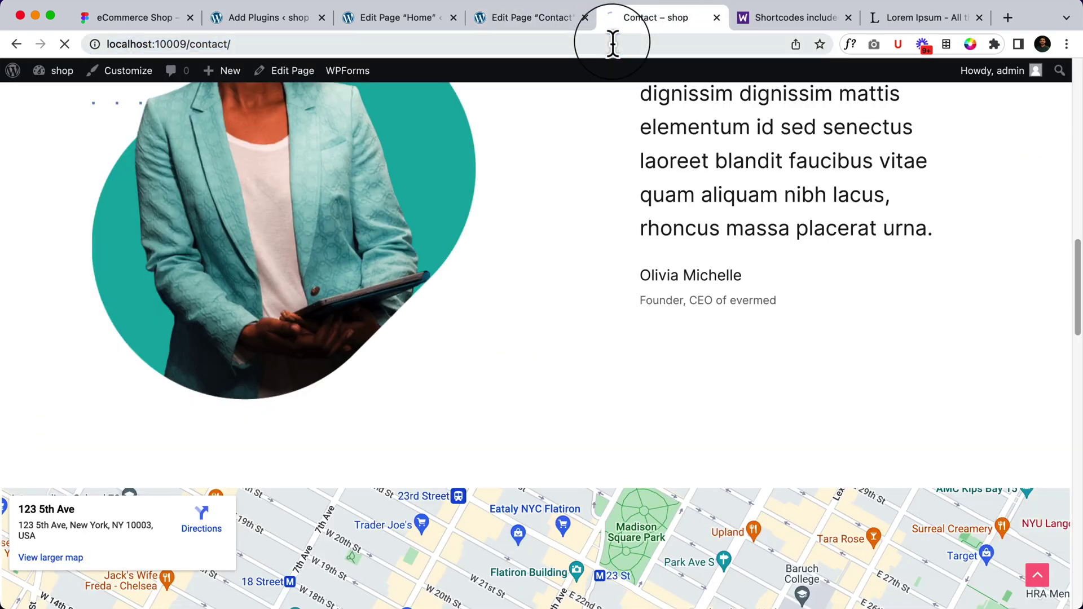
scroll(692, 411, "up", 8)
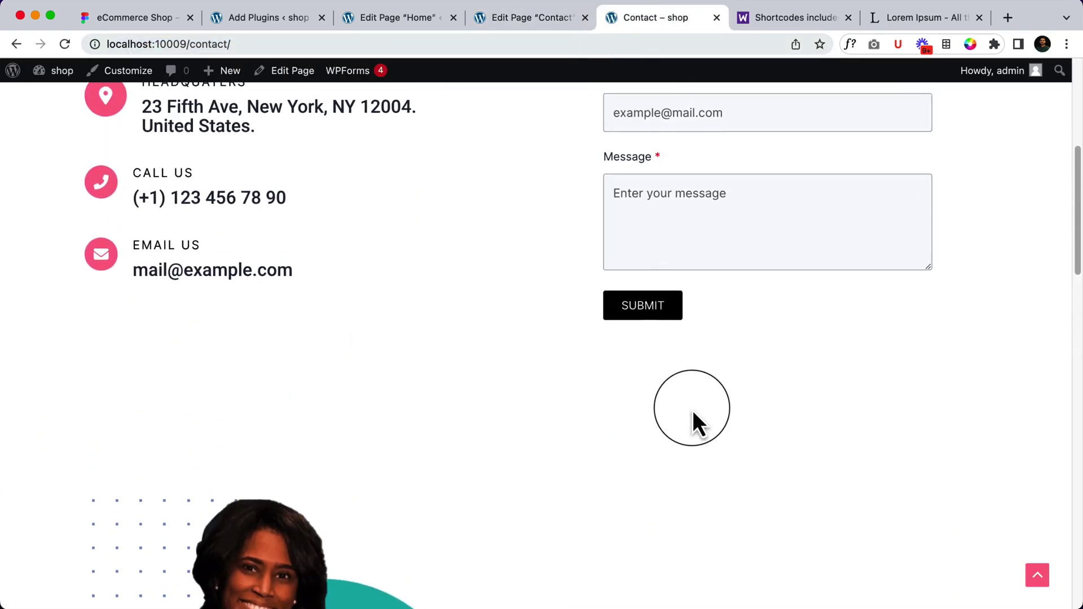
scroll(692, 410, "up", 5)
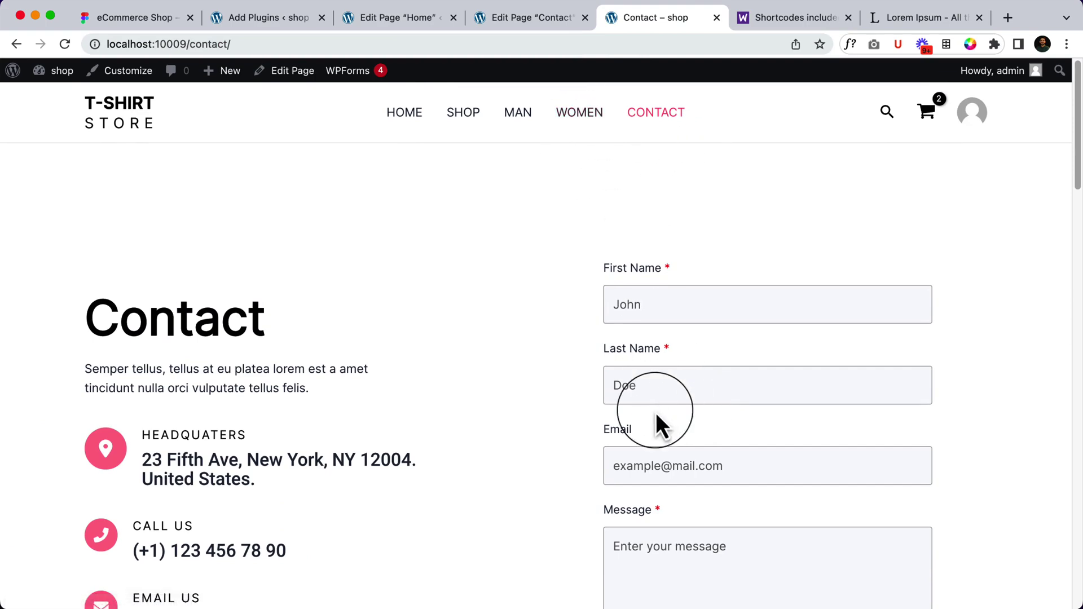
scroll(658, 423, "down", 4)
scroll(658, 423, "down", 15)
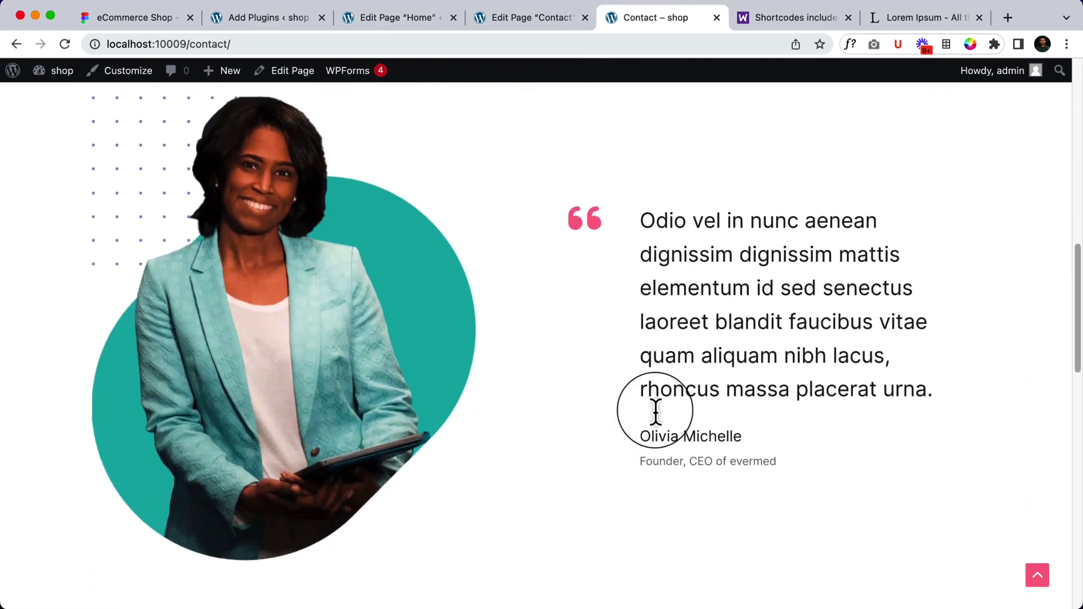
scroll(655, 412, "down", 10)
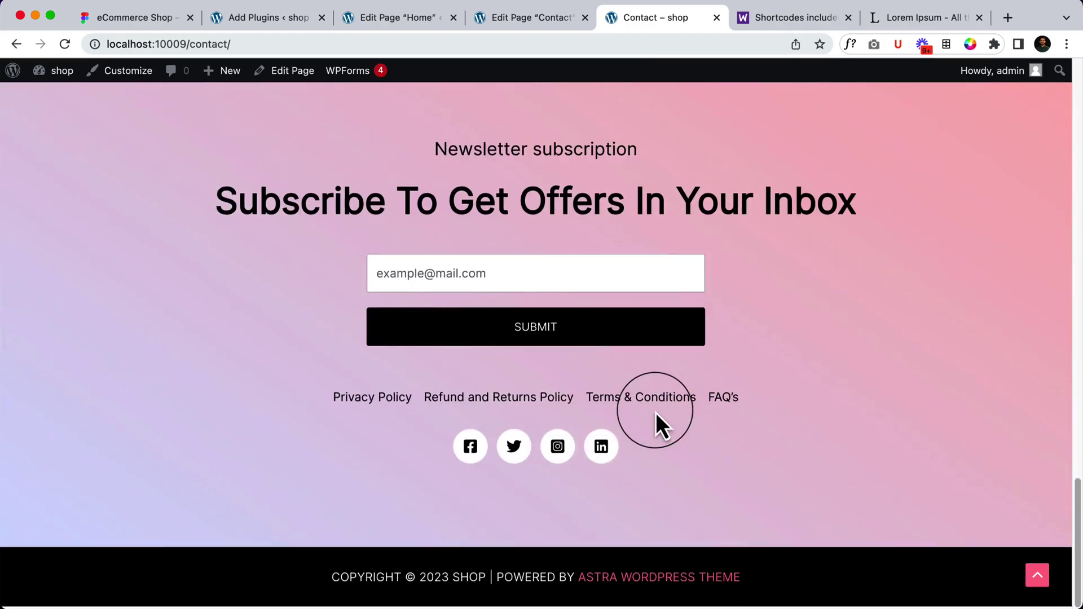
scroll(656, 412, "up", 20)
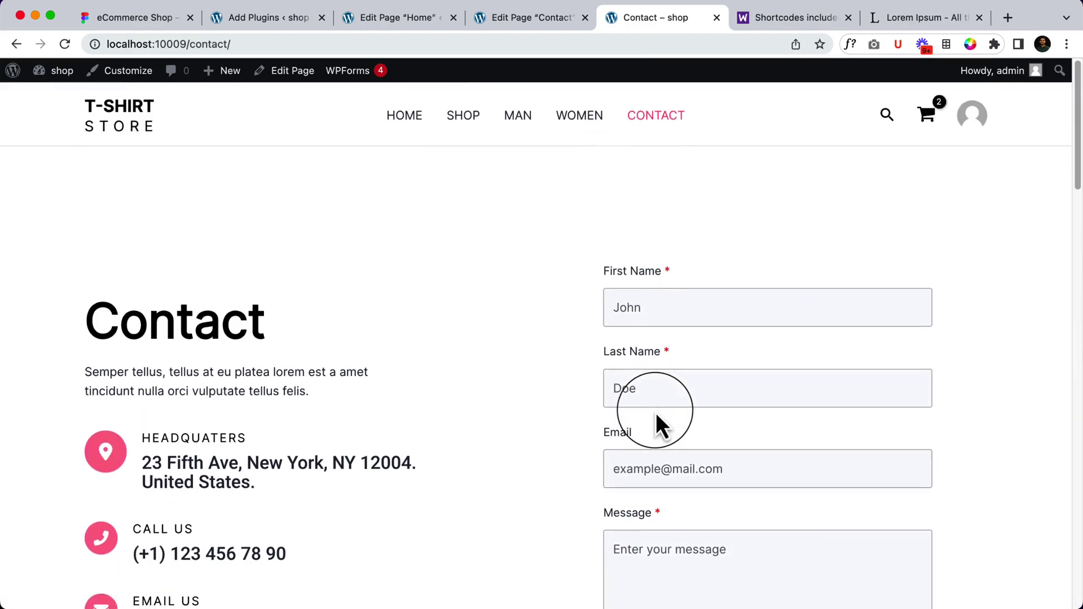
Go to the T-Shirt Store home page via the logo and browse the hero, on-sale shirts, category grid and newsletter.
left_click(141, 128)
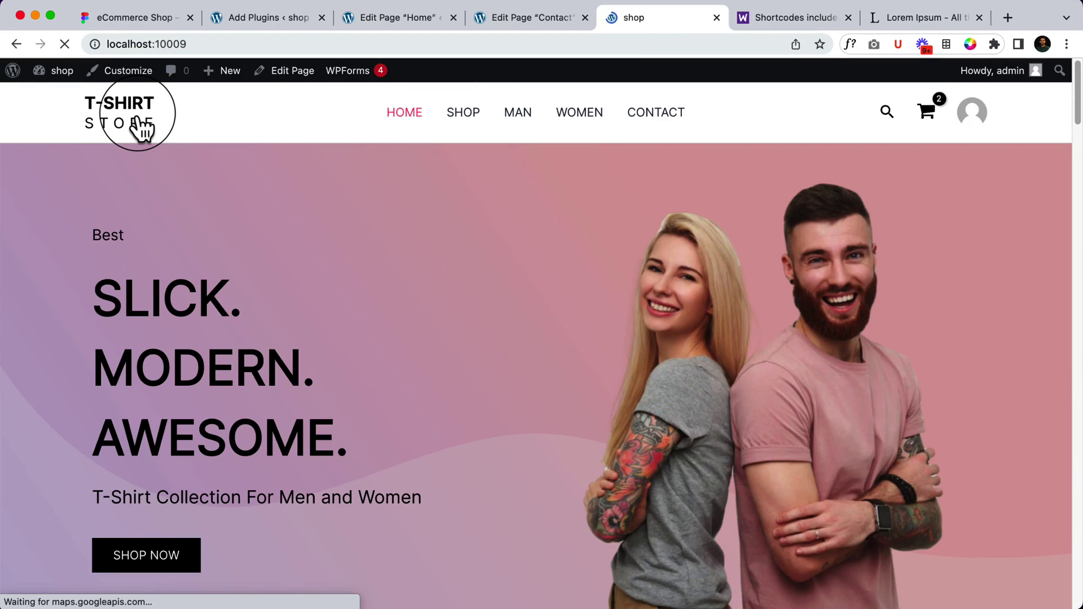
scroll(665, 442, "down", 20)
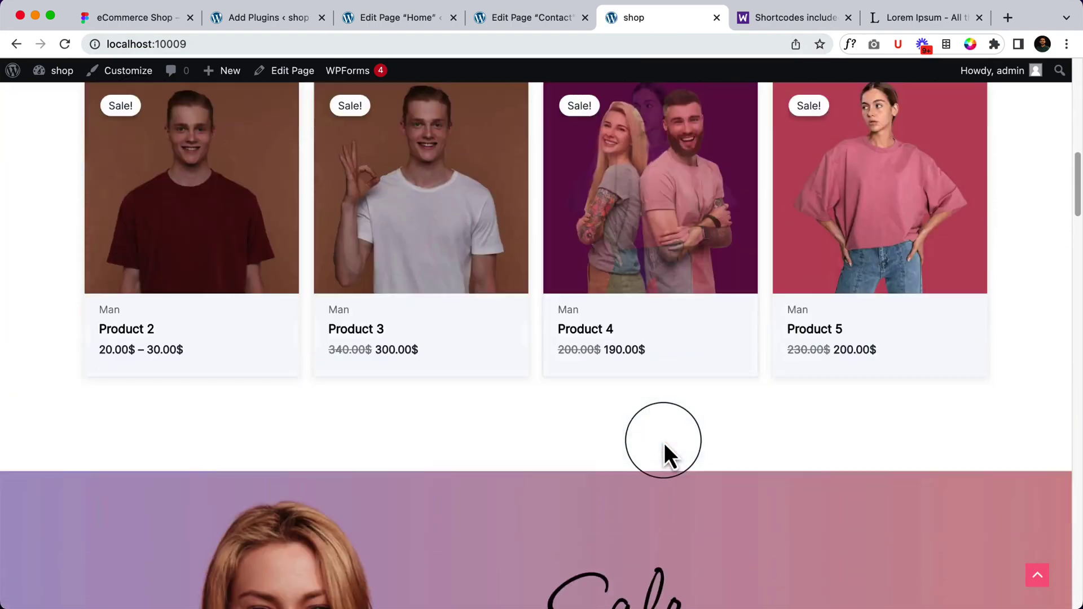
scroll(665, 443, "down", 10)
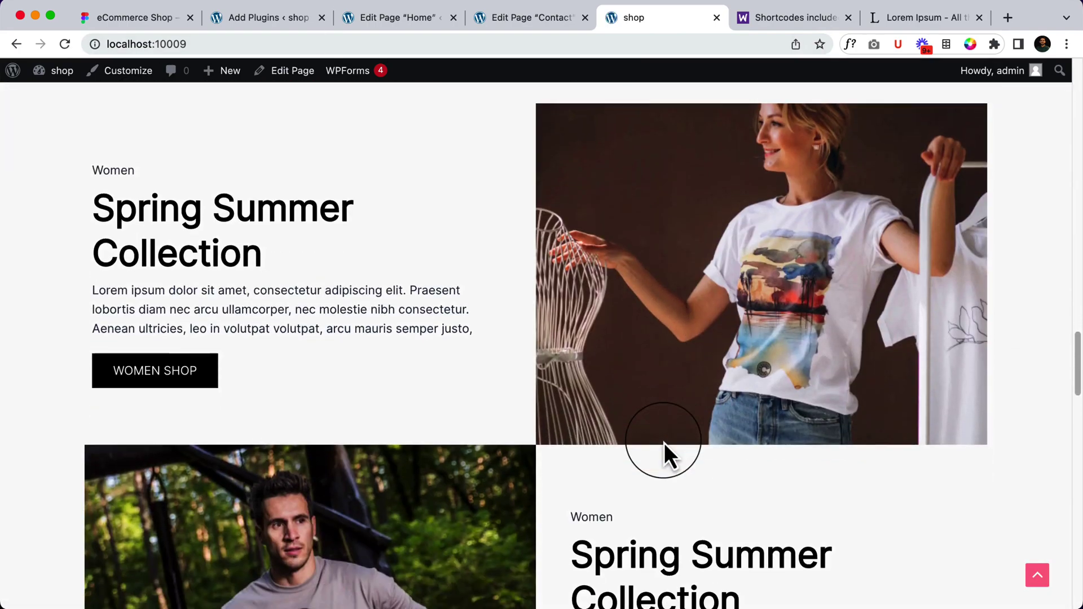
scroll(665, 443, "up", 6)
scroll(664, 442, "down", 10)
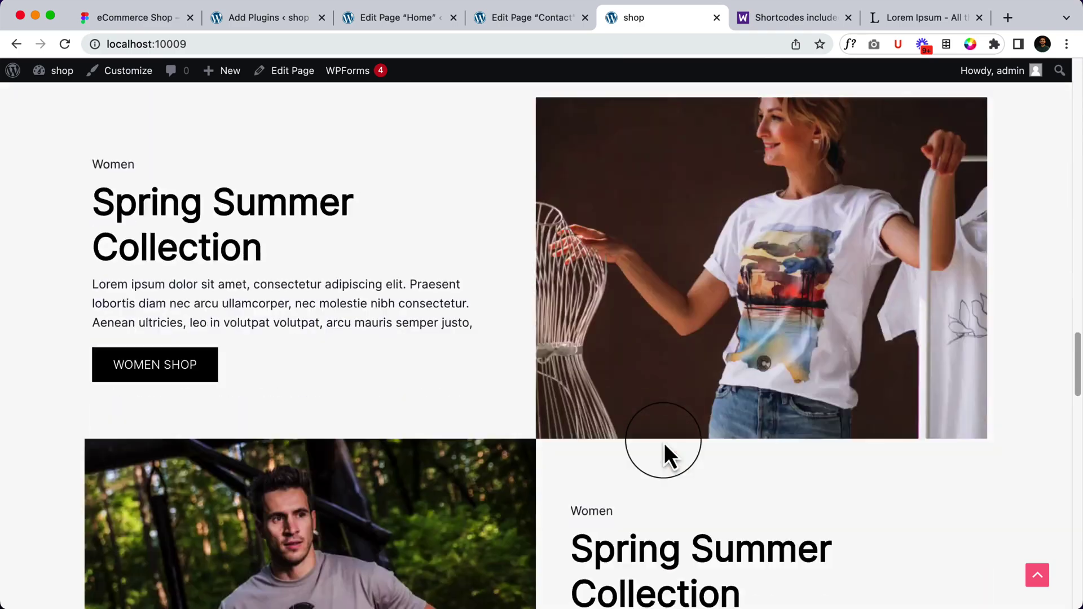
scroll(664, 443, "down", 14)
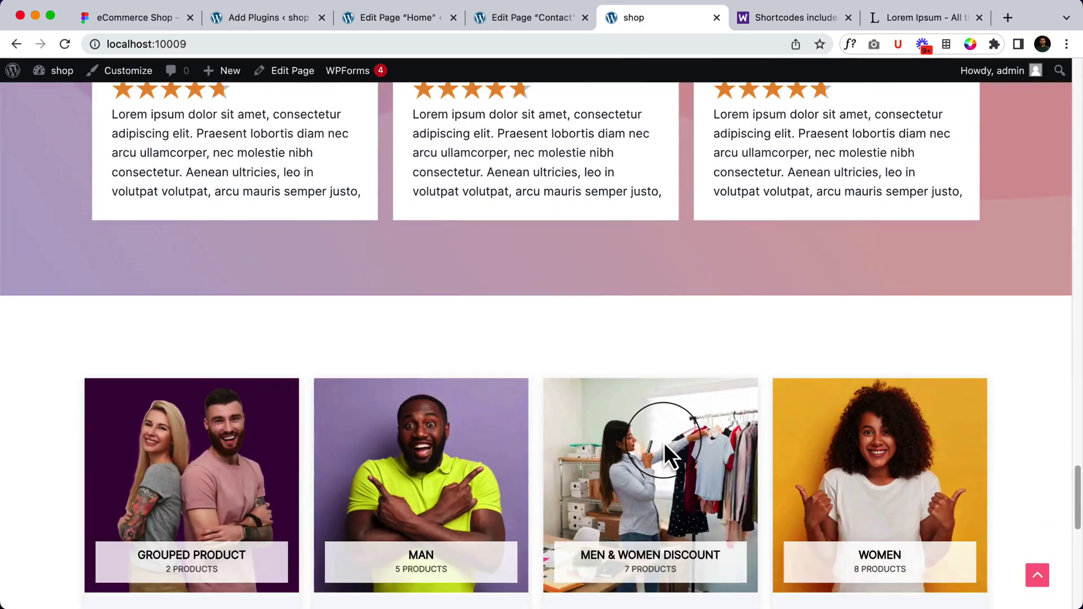
scroll(665, 442, "down", 5)
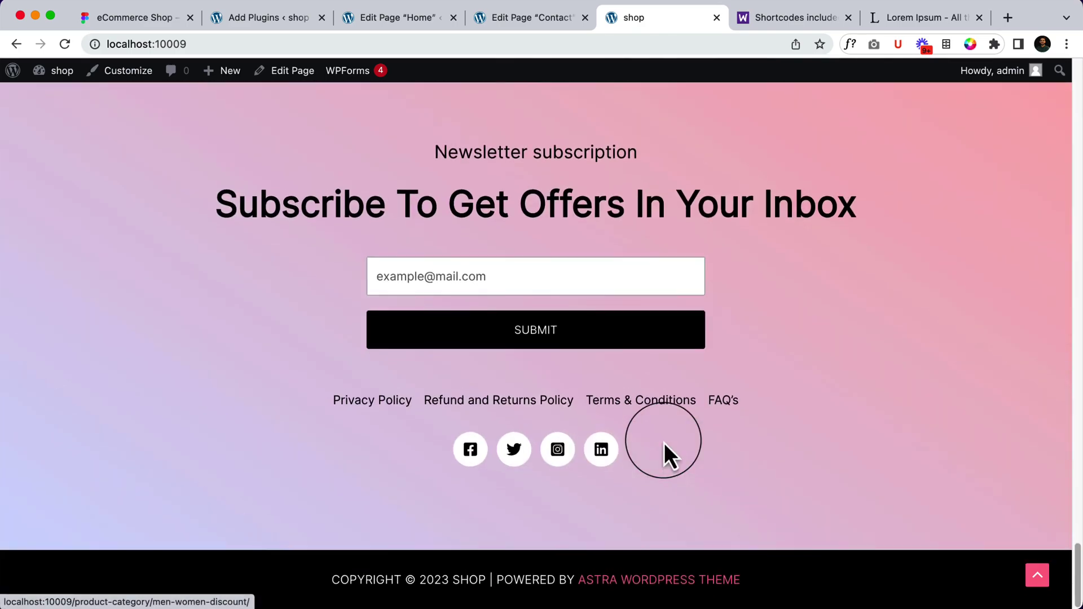
scroll(664, 442, "up", 18)
scroll(664, 443, "up", 12)
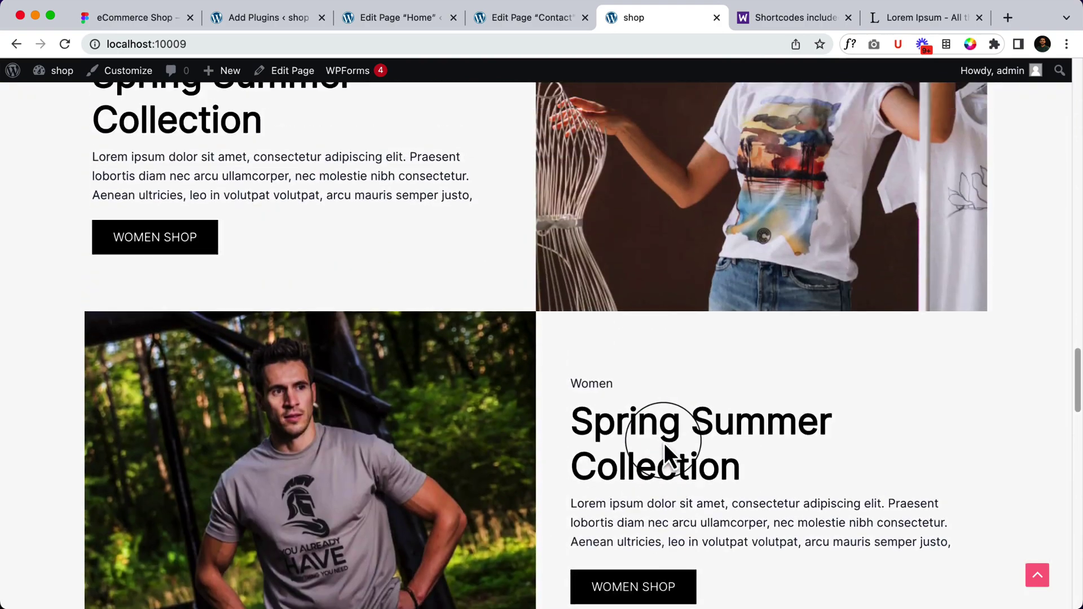
scroll(665, 448, "up", 14)
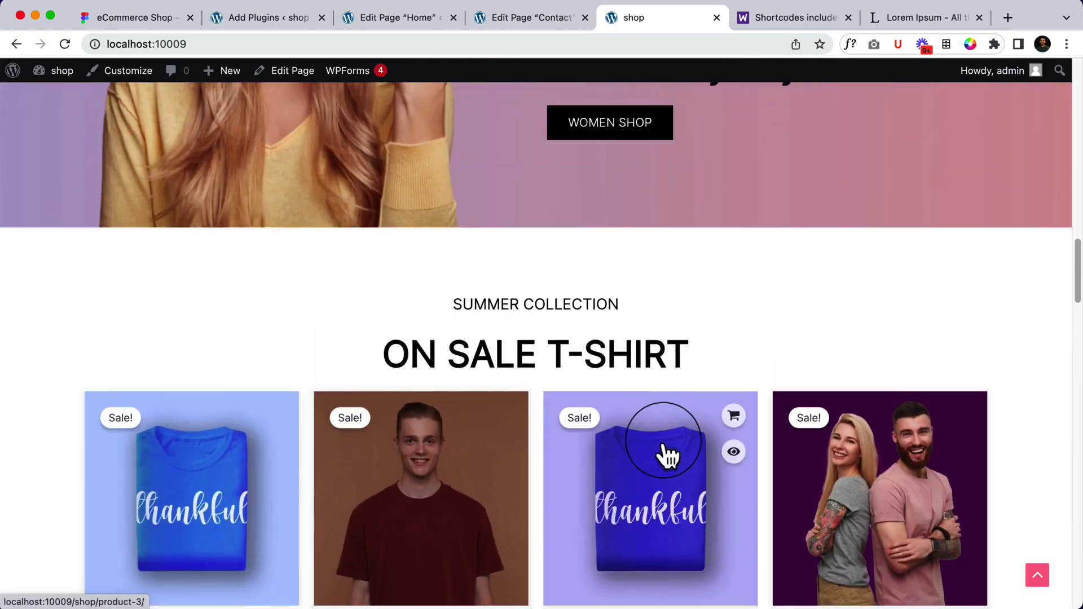
scroll(630, 341, "up", 10)
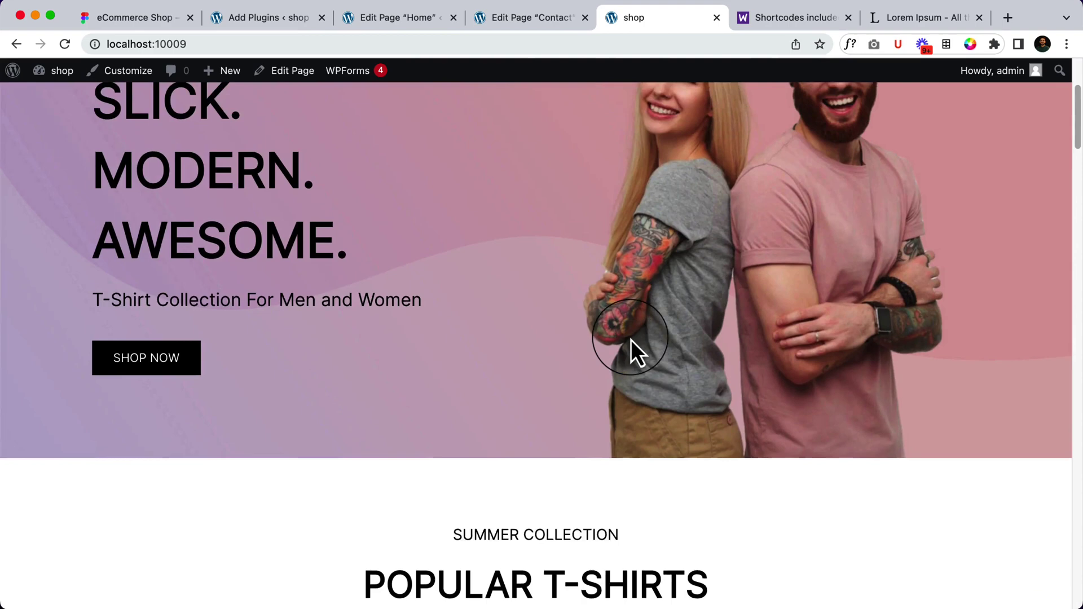